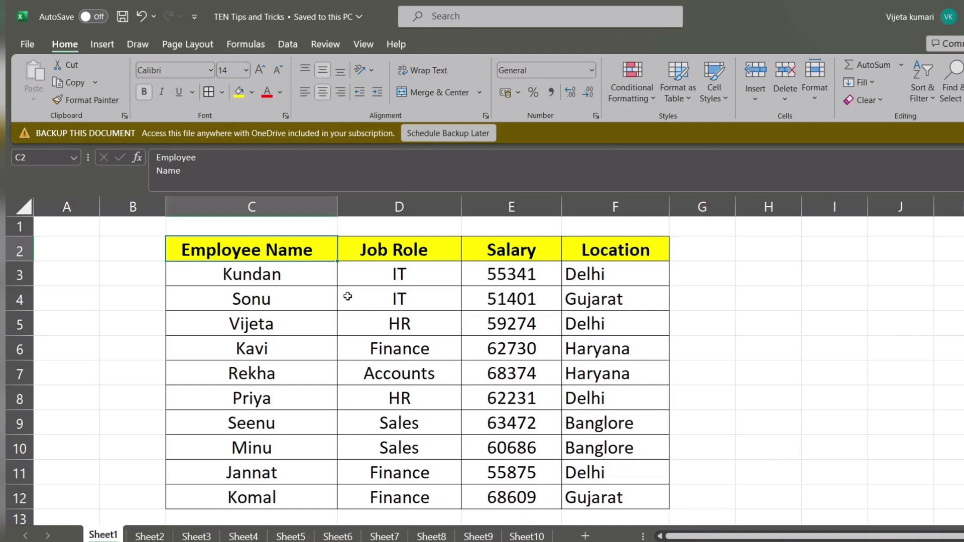
{"action": "left_click", "coordinate": [414, 329]}
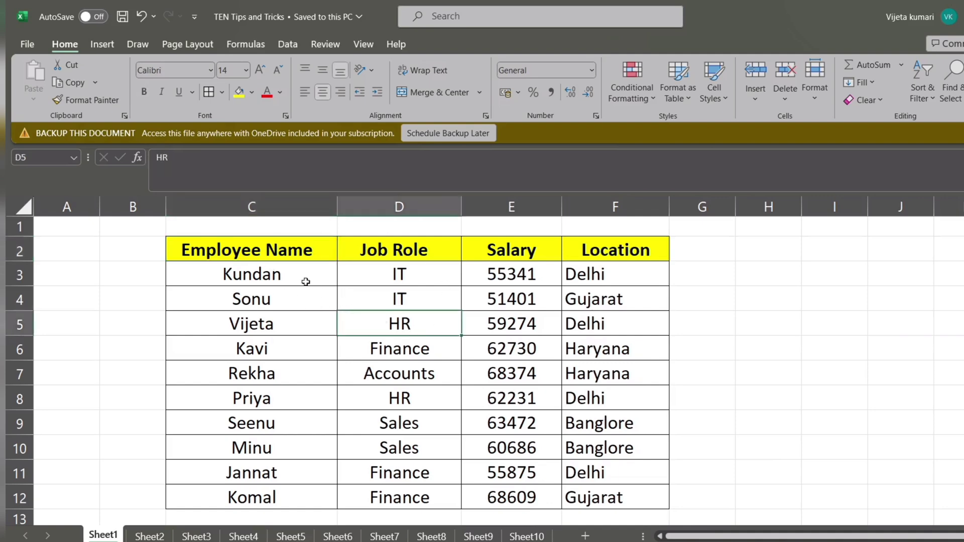
{"action": "left_click", "coordinate": [286, 278]}
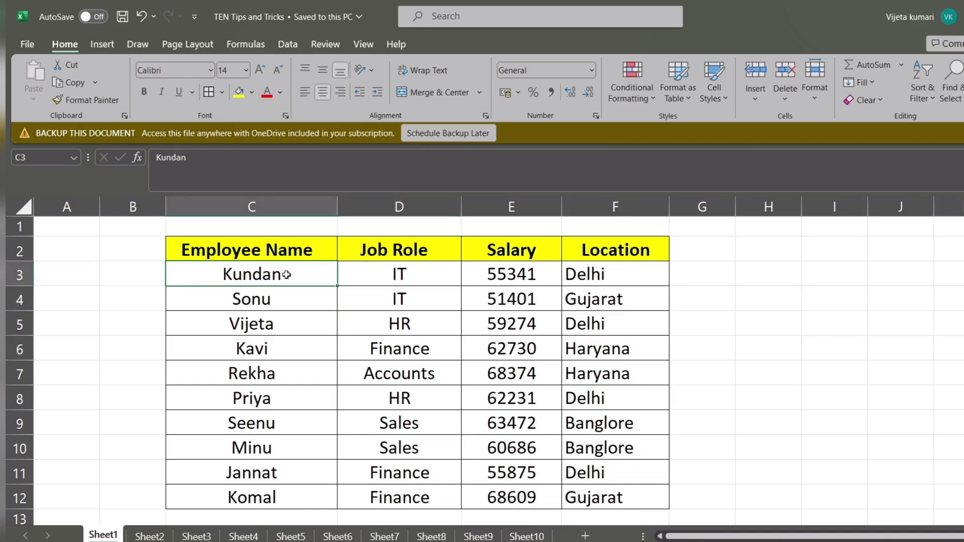
{"action": "left_click", "coordinate": [367, 278]}
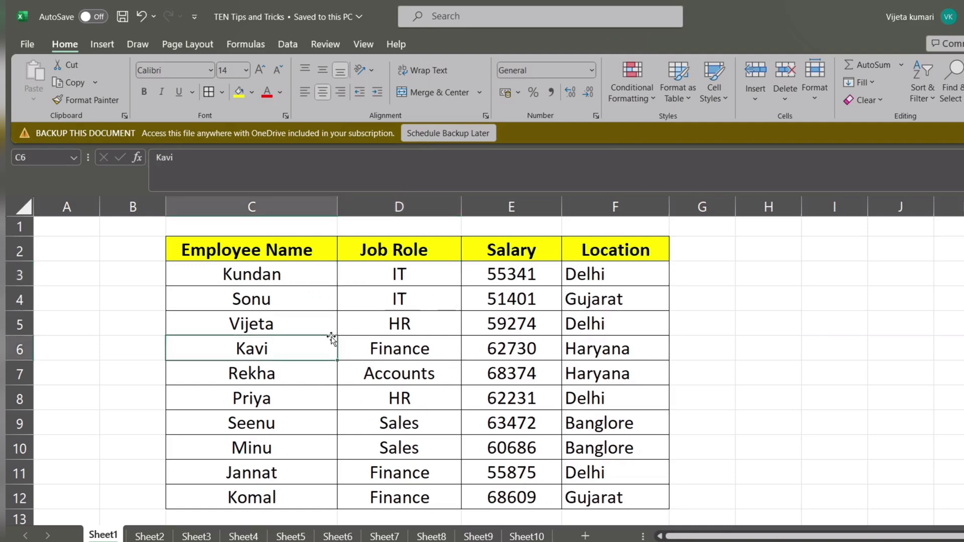
{"action": "left_click", "coordinate": [385, 339]}
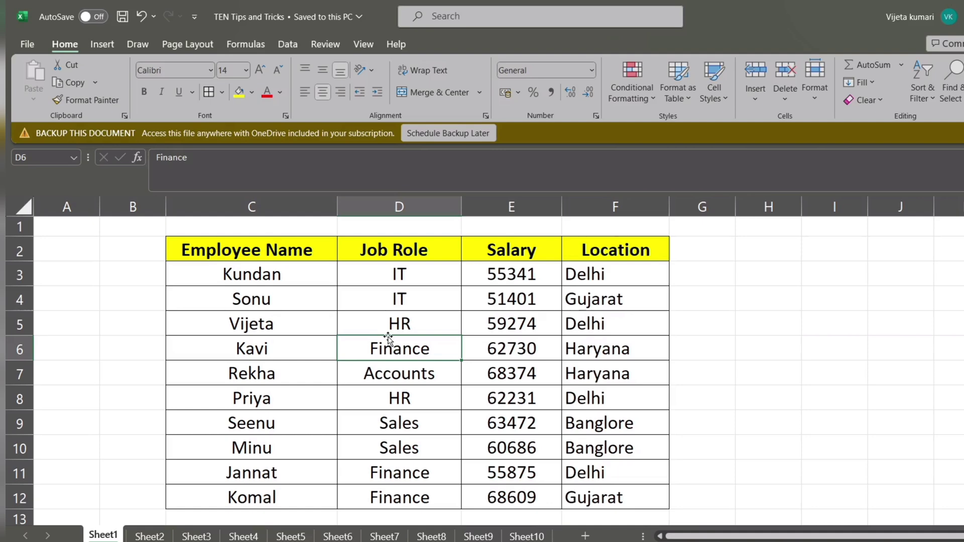
Step: Try the Humnst777 Lt BT font on the whole employee table and undo the font change
{"action": "left_click", "coordinate": [292, 270]}
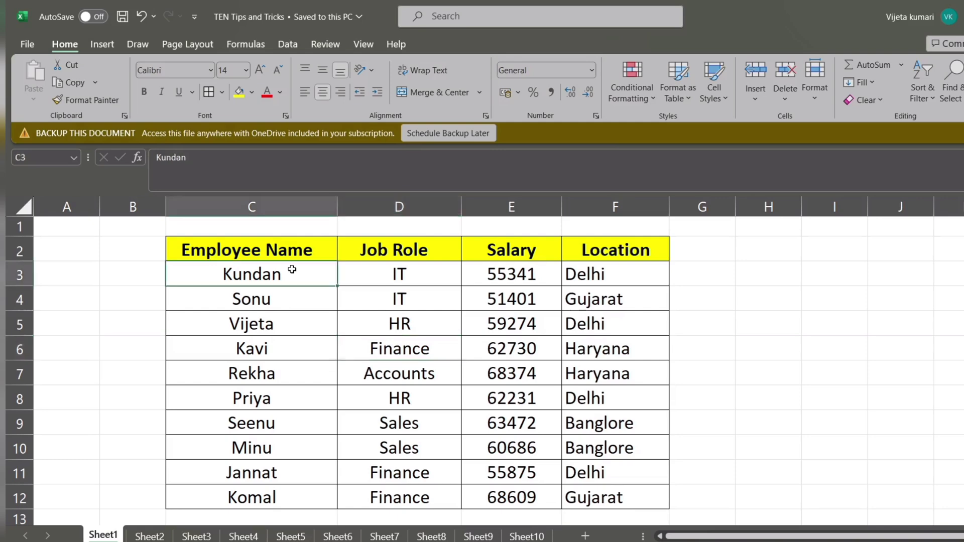
{"action": "key", "text": "ctrl+a"}
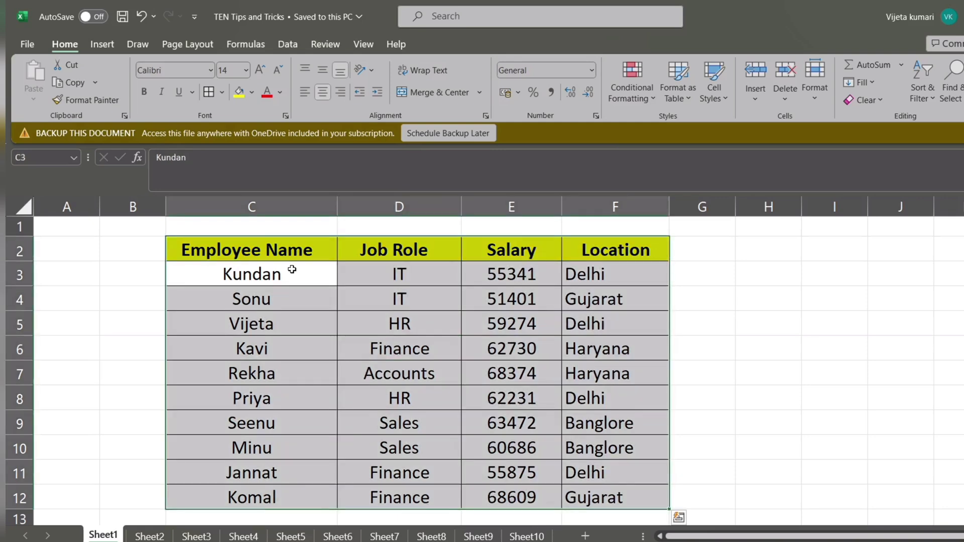
{"action": "left_click", "coordinate": [211, 70]}
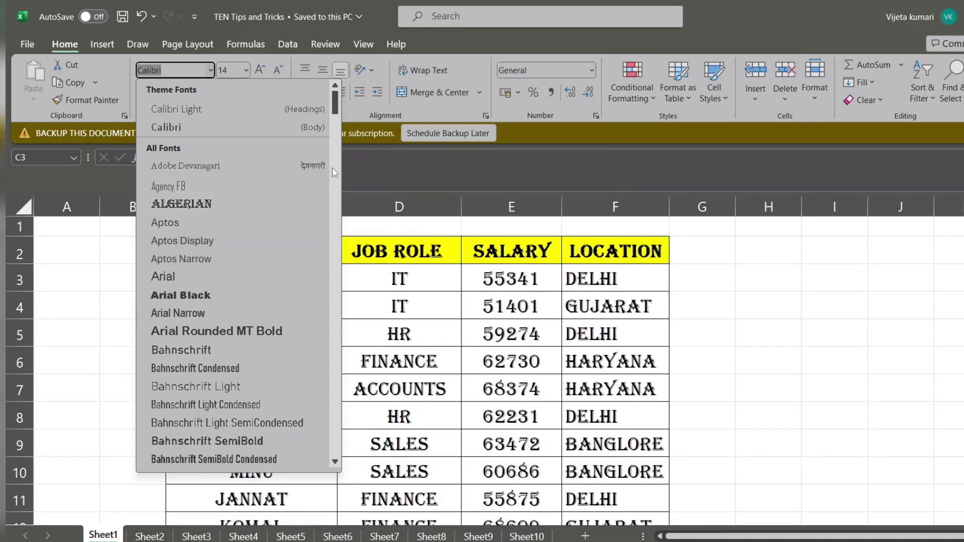
{"action": "left_click_drag", "start_coordinate": [335, 105], "coordinate": [331, 175]}
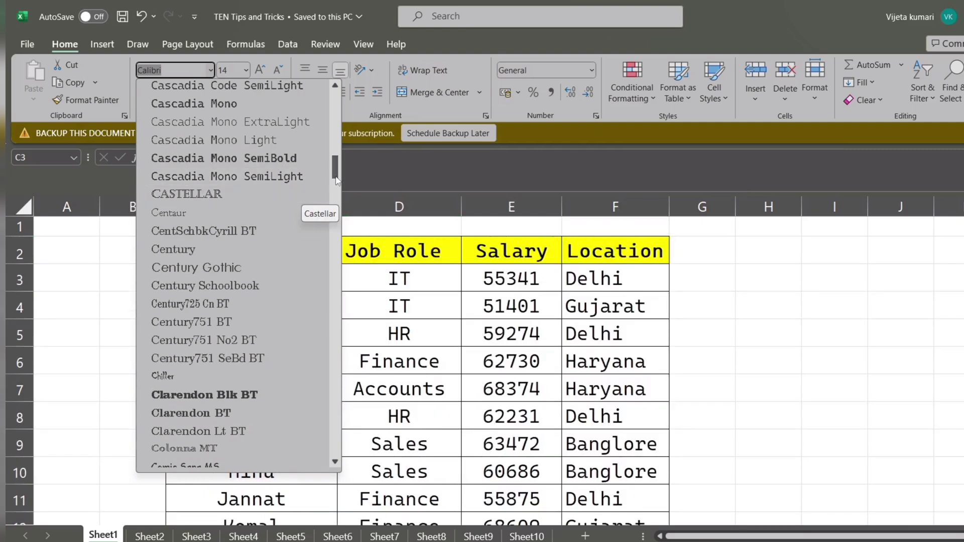
{"action": "left_click_drag", "start_coordinate": [336, 179], "coordinate": [338, 205]}
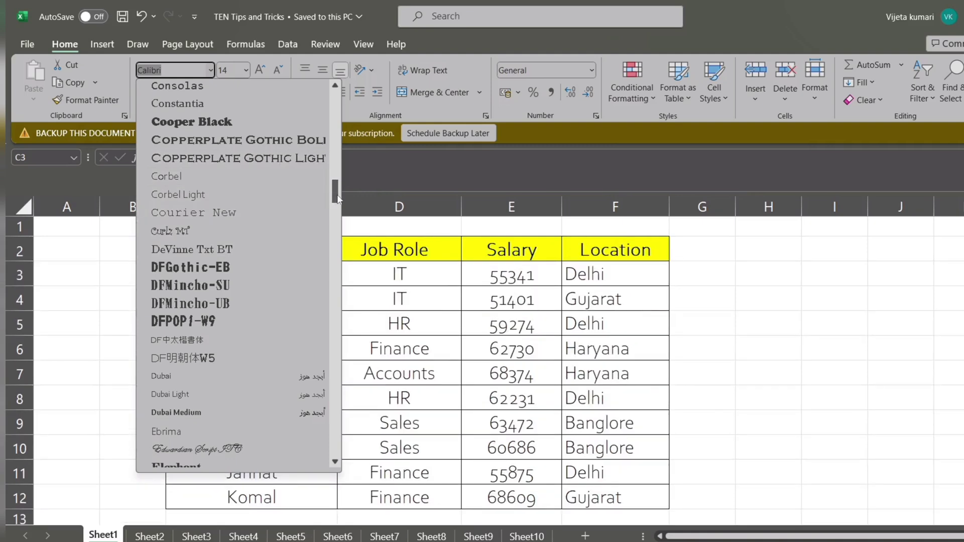
{"action": "left_click_drag", "start_coordinate": [337, 198], "coordinate": [323, 271]}
{"action": "left_click", "coordinate": [323, 272]}
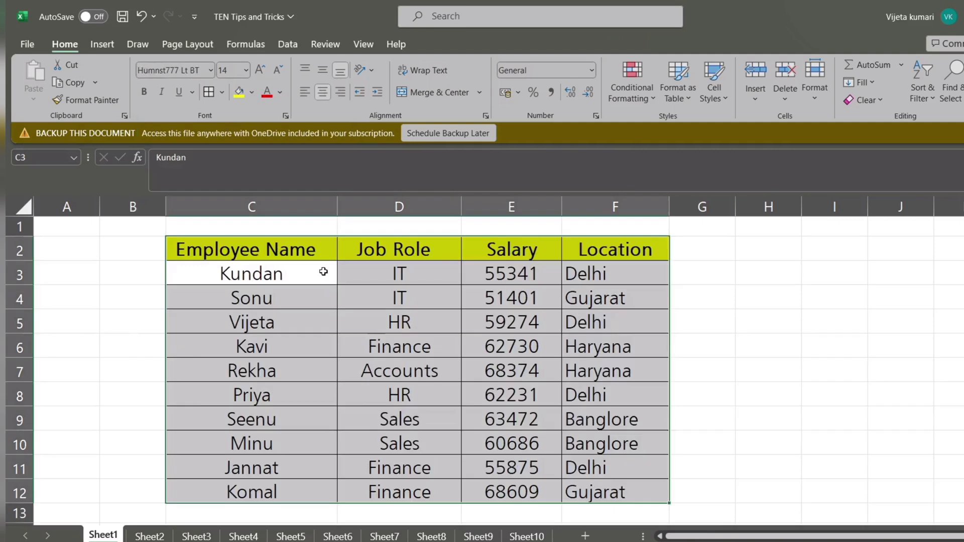
{"action": "key", "text": "ctrl+z"}
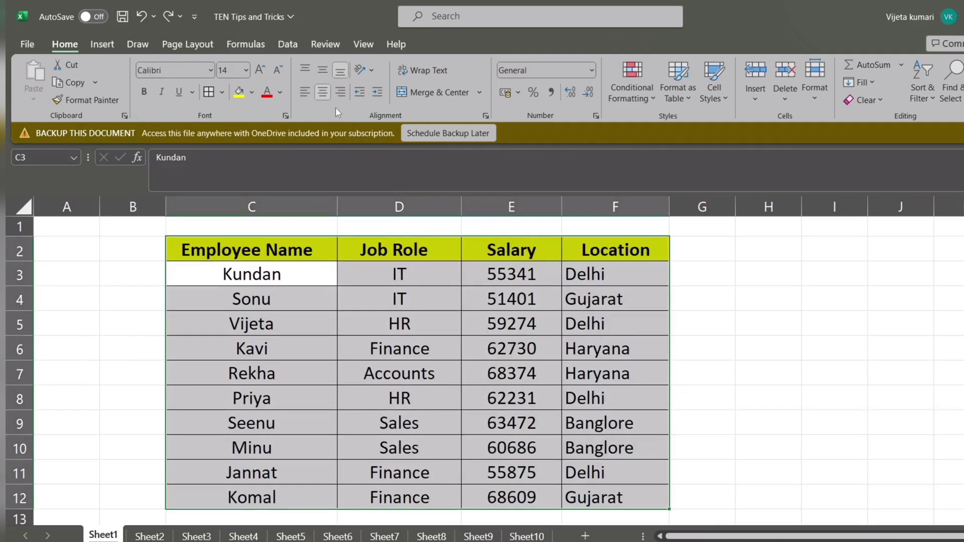
{"action": "left_click", "coordinate": [211, 70]}
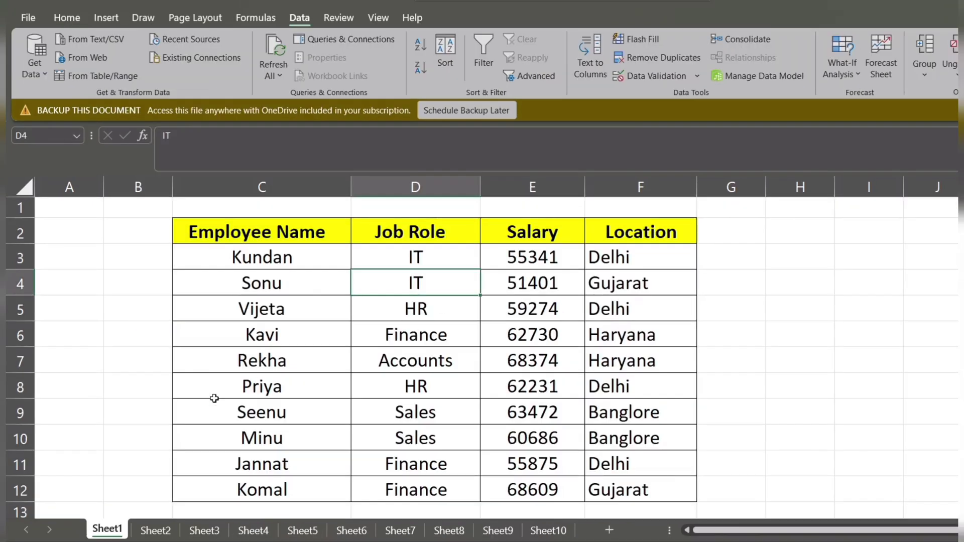
Step: Open Sheet2 and check the input prompts on the Employee Name cells D3 to D6
{"action": "left_click", "coordinate": [155, 530]}
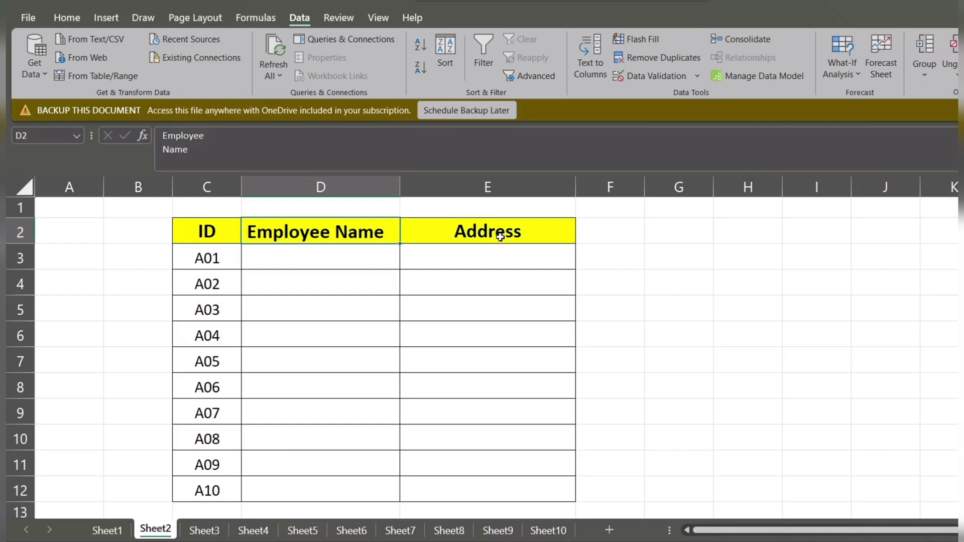
{"action": "left_click", "coordinate": [375, 259]}
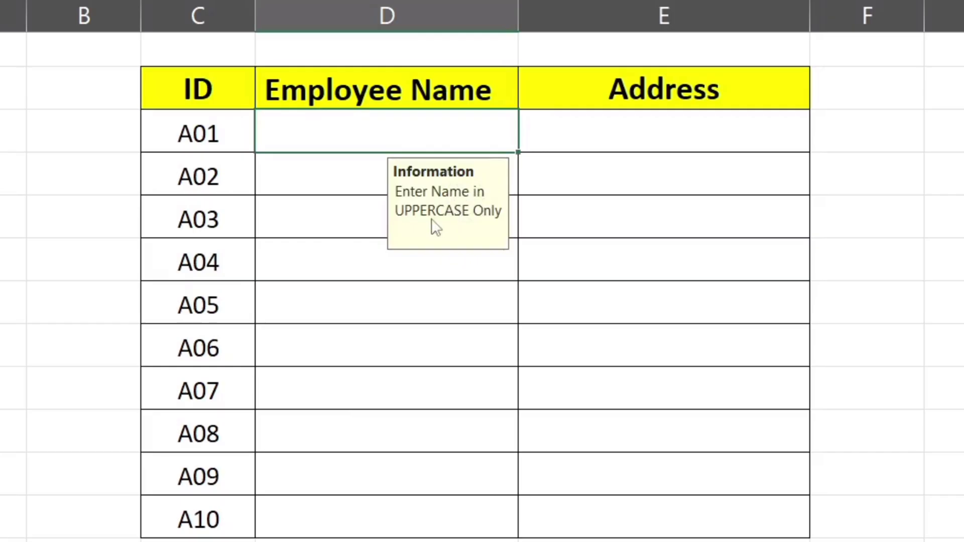
{"action": "left_click", "coordinate": [369, 186]}
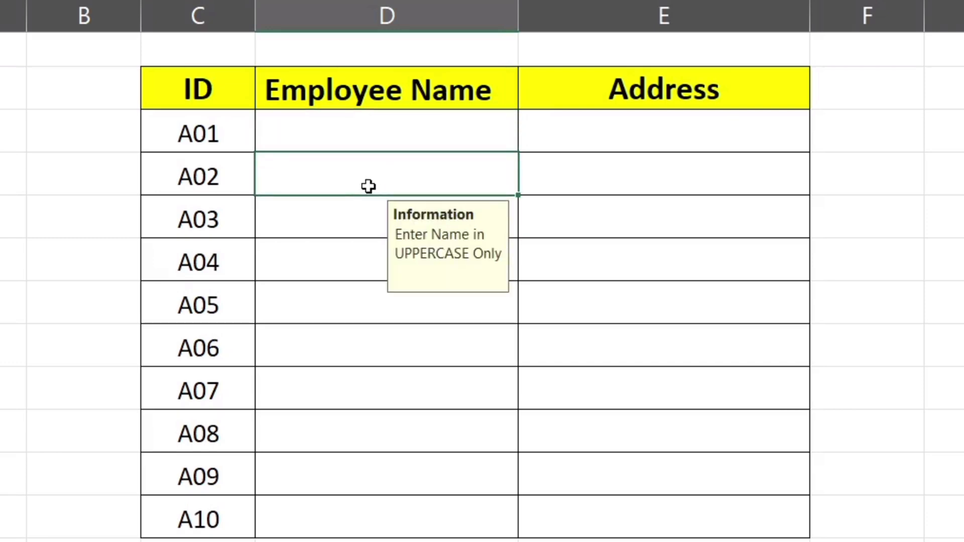
{"action": "left_click", "coordinate": [358, 218]}
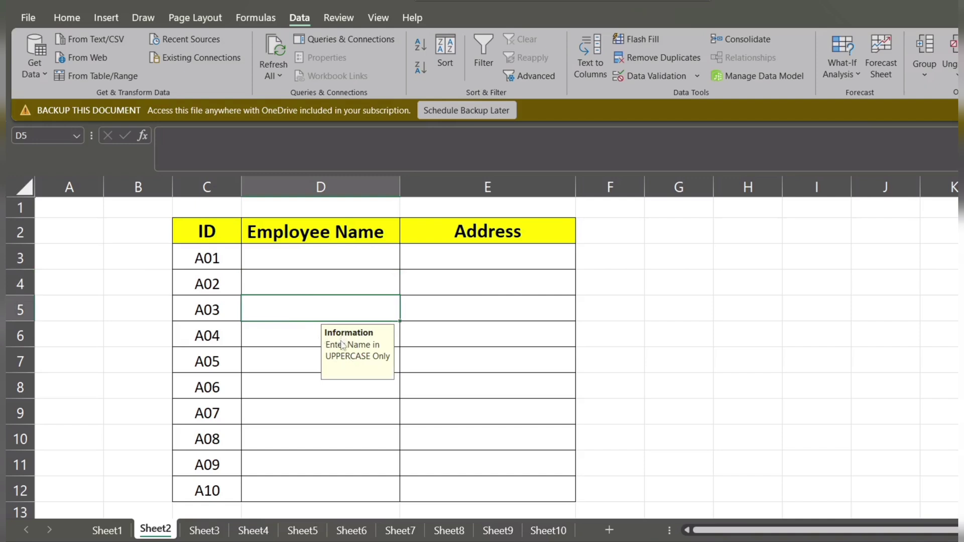
{"action": "left_click", "coordinate": [297, 331]}
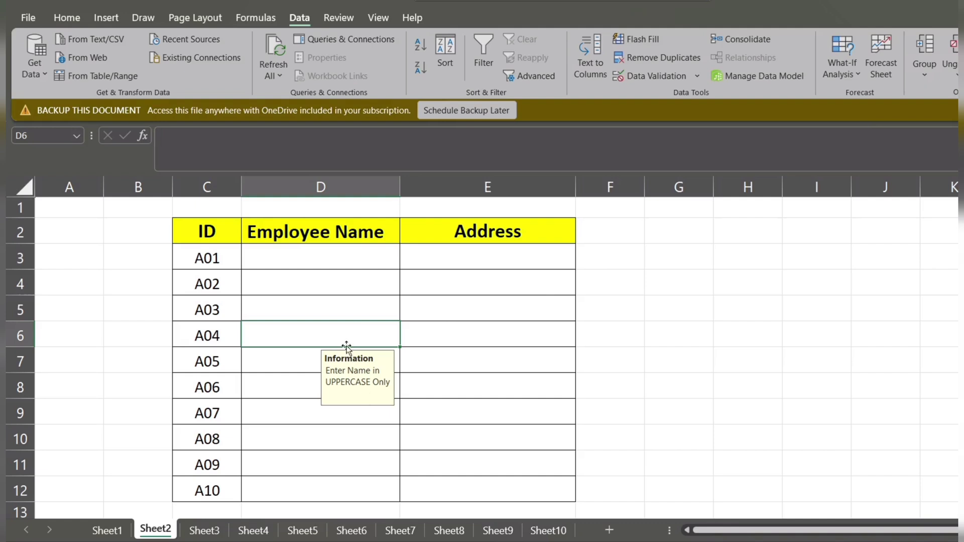
Step: Start a data validation input message for the Address cells E3:E12 with the title "Information"
{"action": "left_click", "coordinate": [479, 262]}
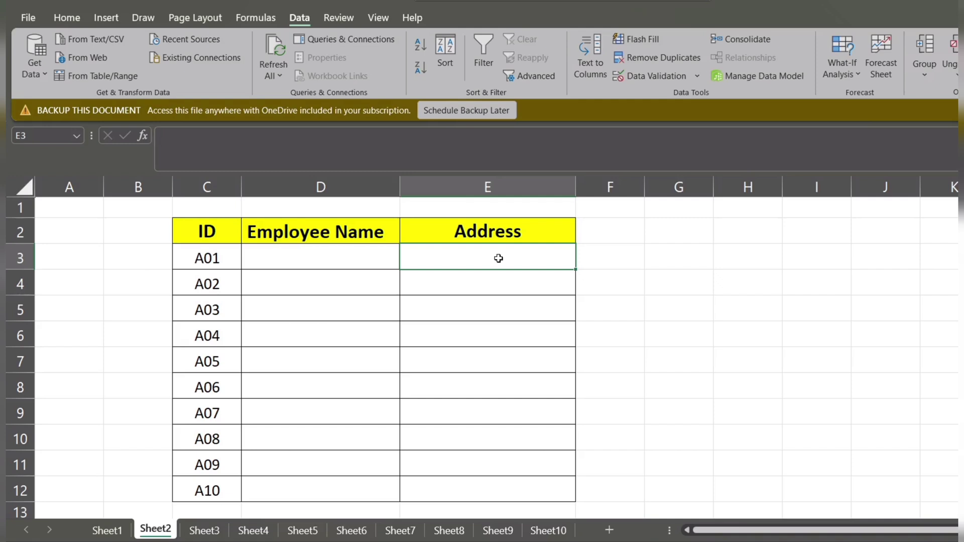
{"action": "left_click_drag", "start_coordinate": [499, 258], "coordinate": [484, 481]}
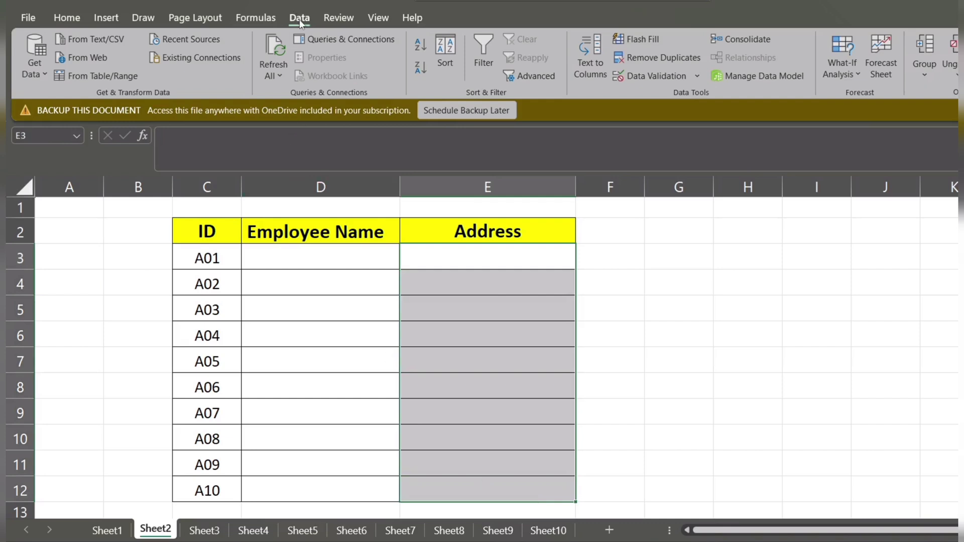
{"action": "left_click", "coordinate": [696, 77]}
{"action": "left_click", "coordinate": [668, 91]}
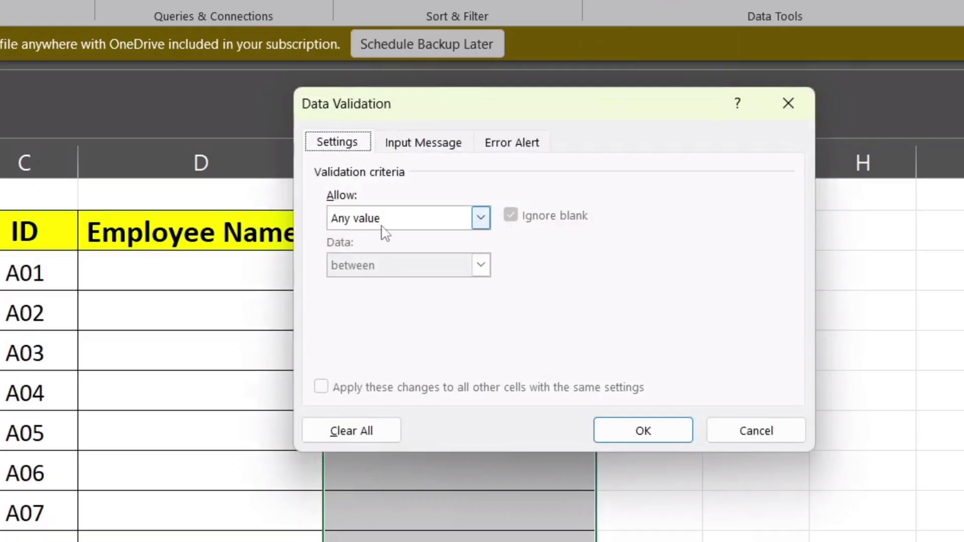
{"action": "left_click", "coordinate": [418, 145]}
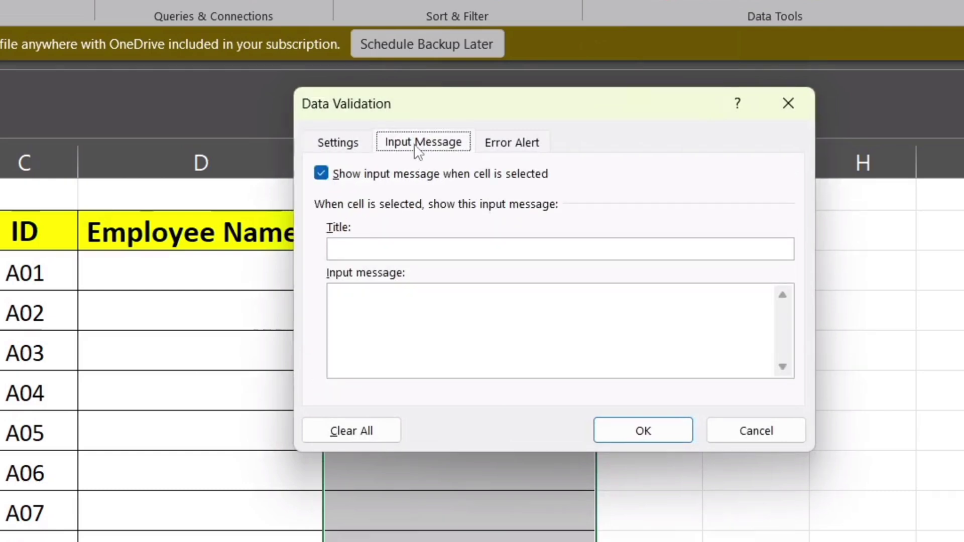
{"action": "left_click", "coordinate": [347, 252]}
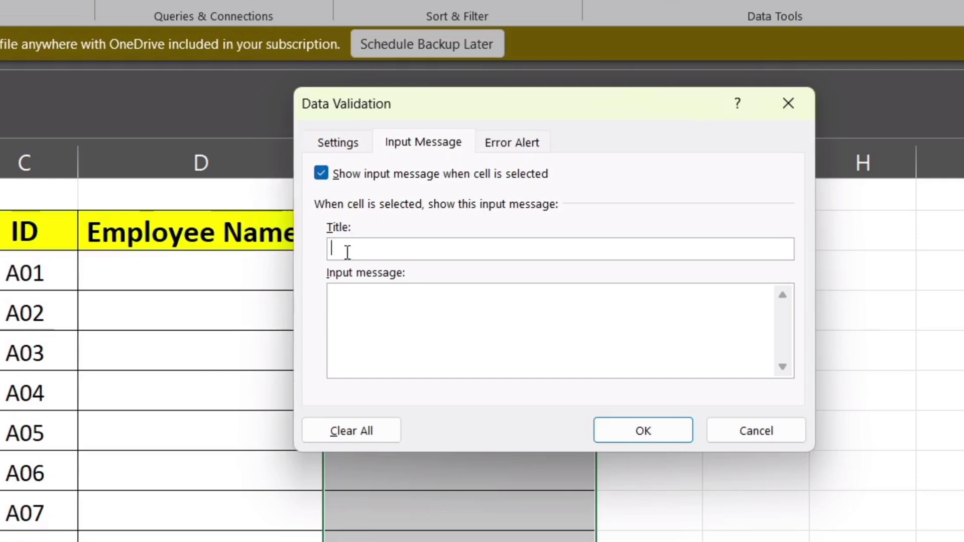
{"action": "type", "text": "Infor"}
{"action": "type", "text": "mation"}
Step: Set the input message text to "Enter Complete Address with Pin Code" and apply the validation
{"action": "type", "text": "Enter"}
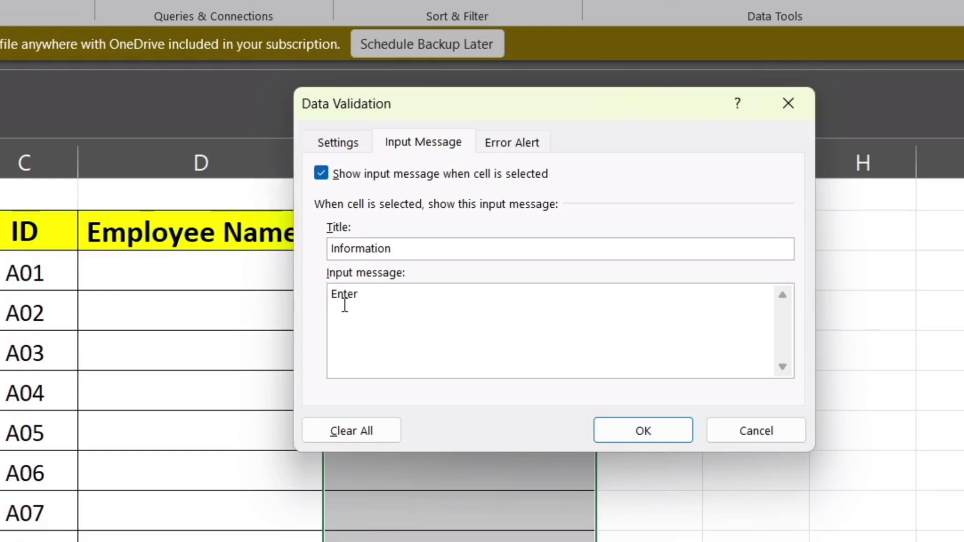
{"action": "type", "text": " Complete Adre"}
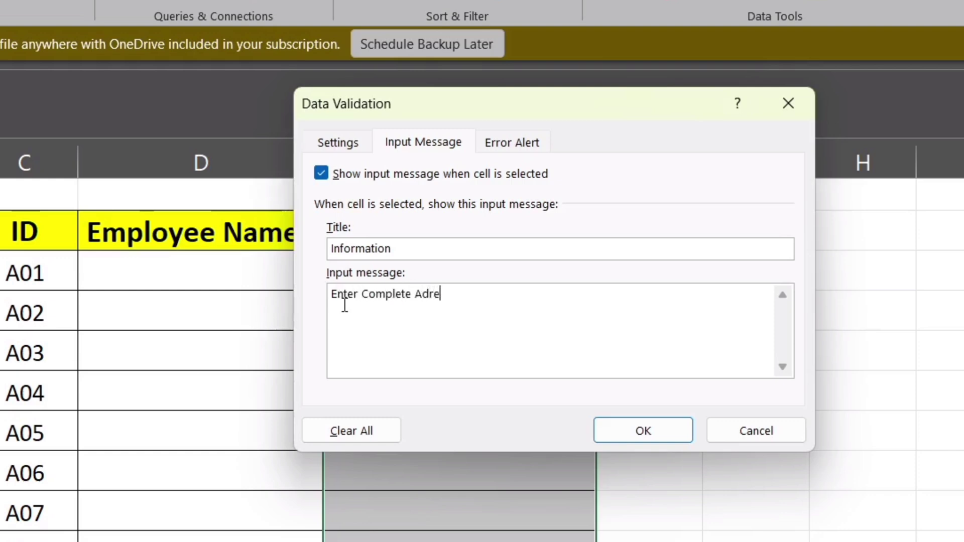
{"action": "type", "text": "ss"}
{"action": "key", "text": "BackSpace"}
{"action": "key", "text": "BackSpace"}
{"action": "key", "text": "BackSpace"}
{"action": "key", "text": "BackSpace"}
{"action": "key", "text": "BackSpace"}
{"action": "type", "text": "dress with Pin Cod"}
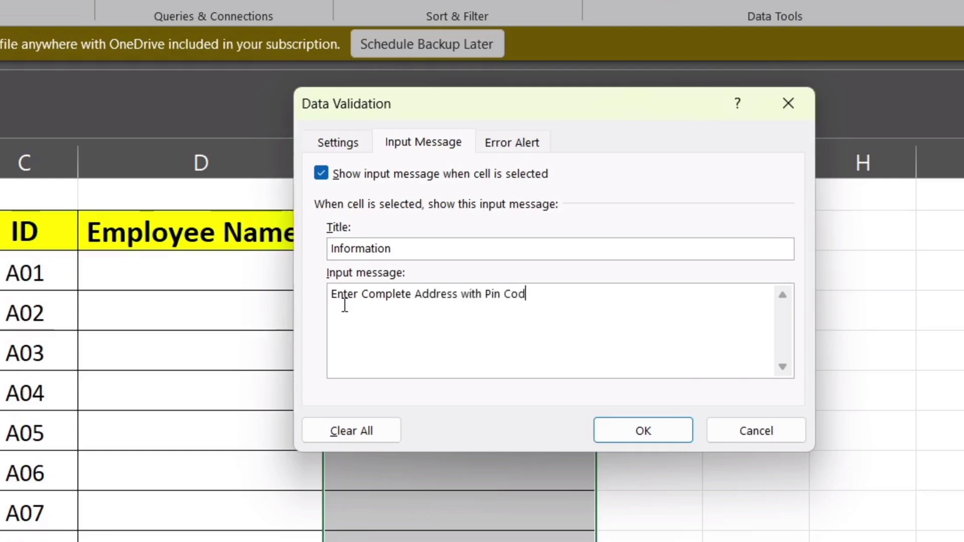
{"action": "type", "text": "e"}
{"action": "left_click", "coordinate": [613, 432]}
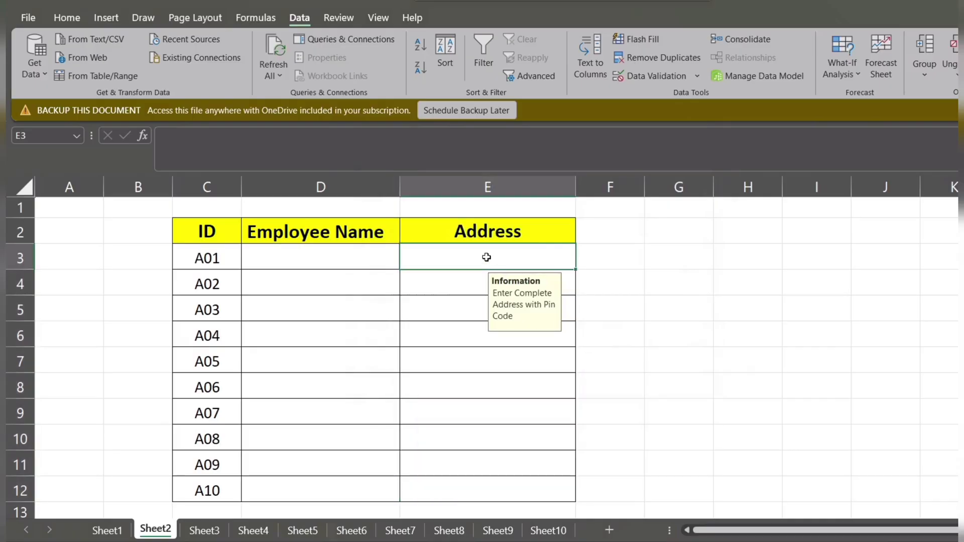
Step: Check the input prompt on several Address cells between E3 and E6
{"action": "left_click", "coordinate": [468, 283]}
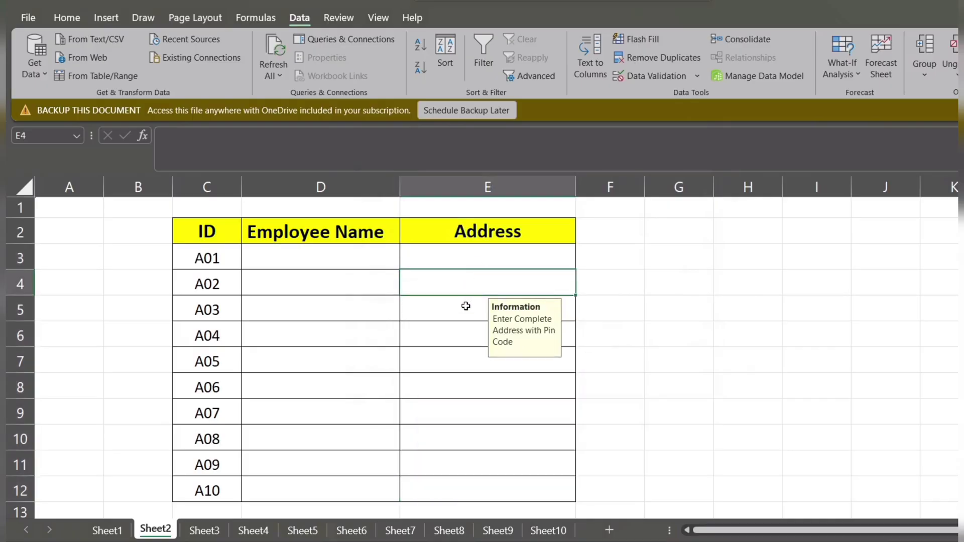
{"action": "left_click", "coordinate": [465, 306]}
{"action": "left_click", "coordinate": [456, 337]}
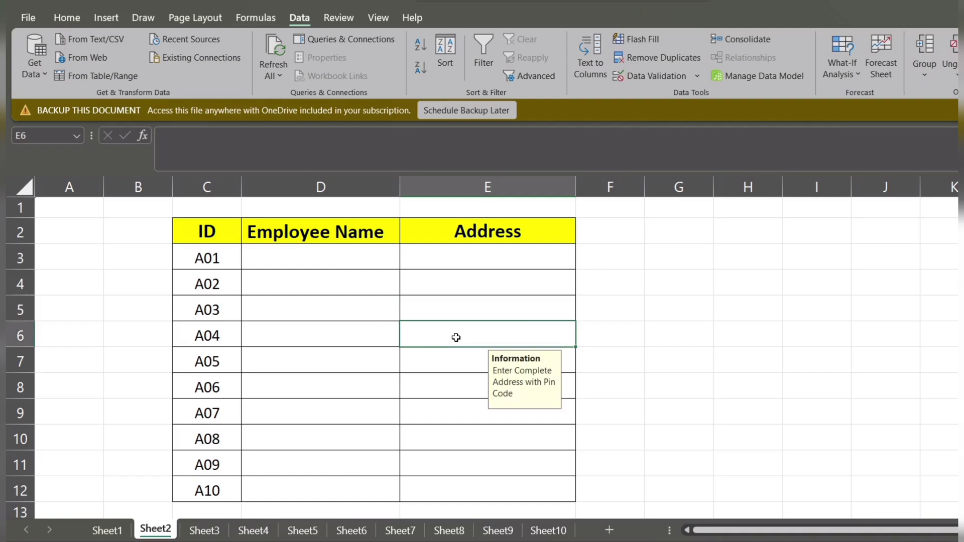
{"action": "left_click", "coordinate": [476, 274]}
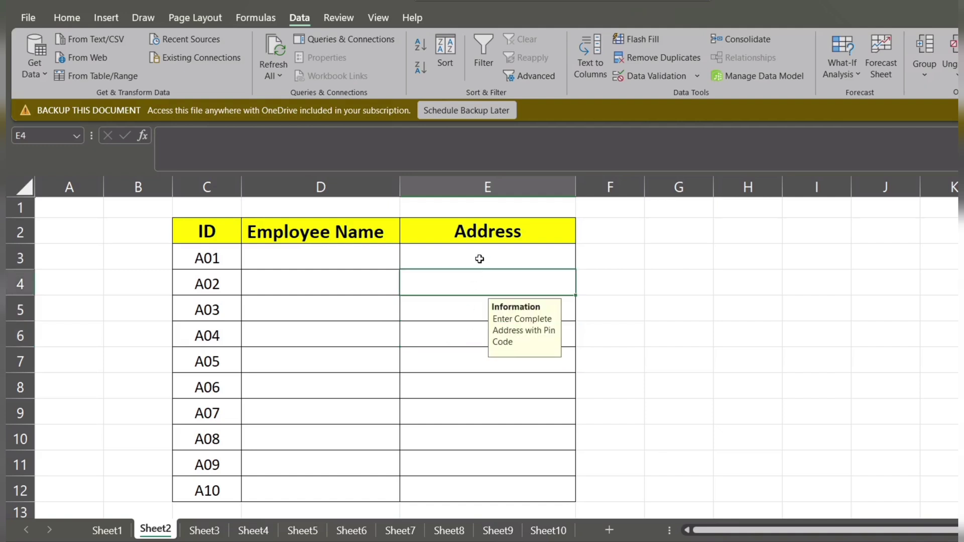
{"action": "left_click", "coordinate": [481, 254]}
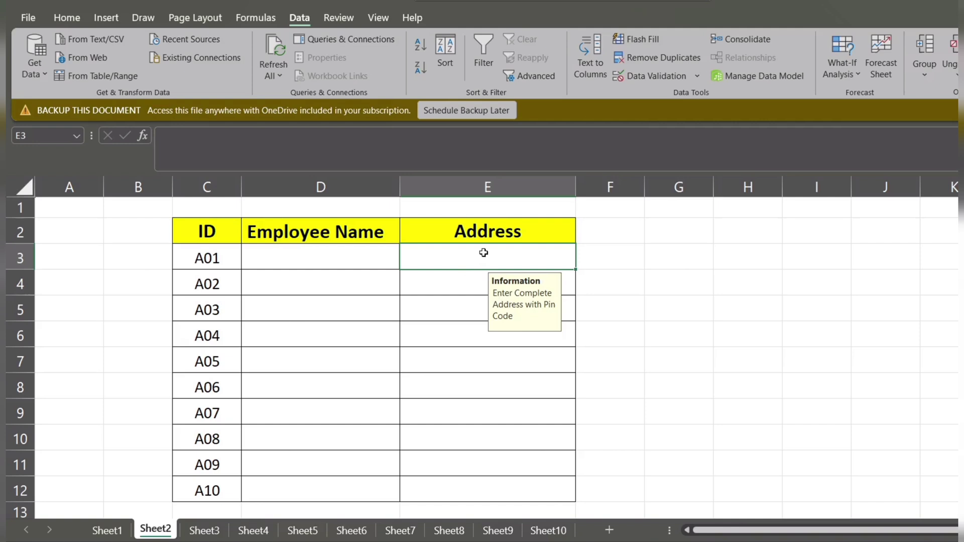
Step: Clear all data validation settings from the Address cells E3:E12 and check cells E3 and E4
{"action": "left_click_drag", "start_coordinate": [483, 253], "coordinate": [458, 482]}
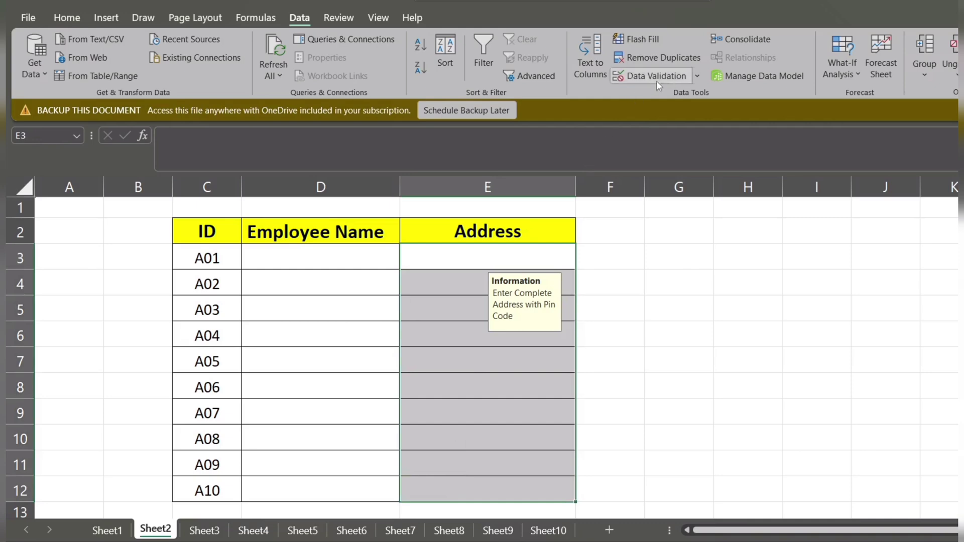
{"action": "left_click", "coordinate": [688, 79]}
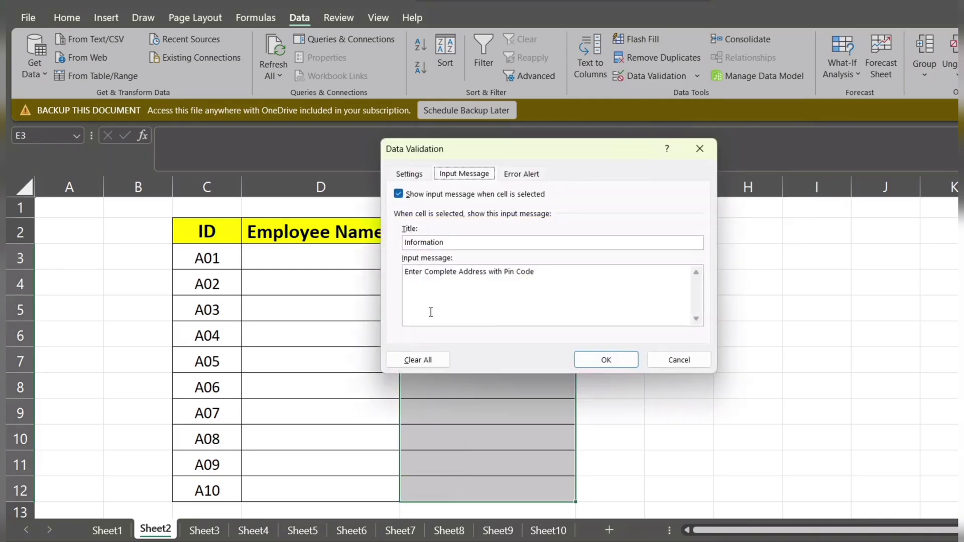
{"action": "left_click", "coordinate": [420, 363]}
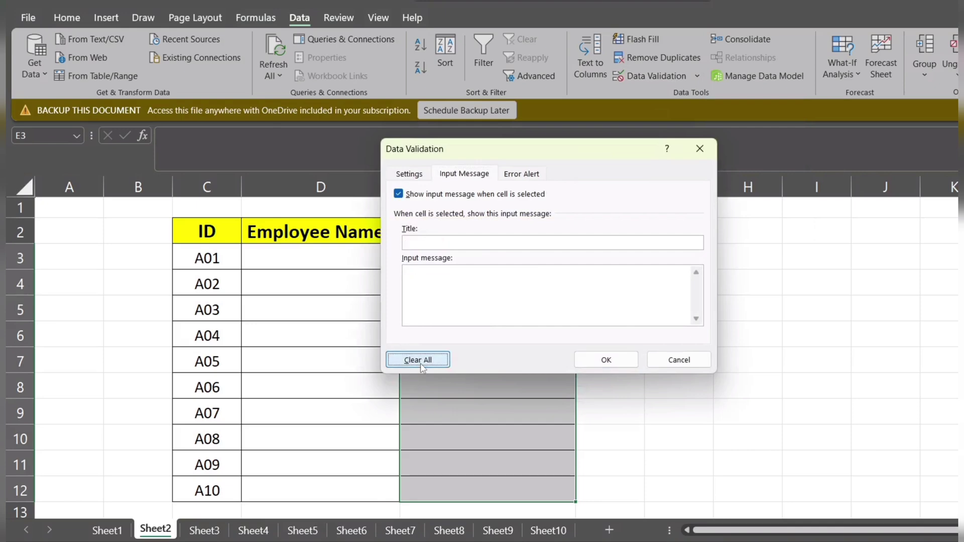
{"action": "left_click", "coordinate": [588, 360]}
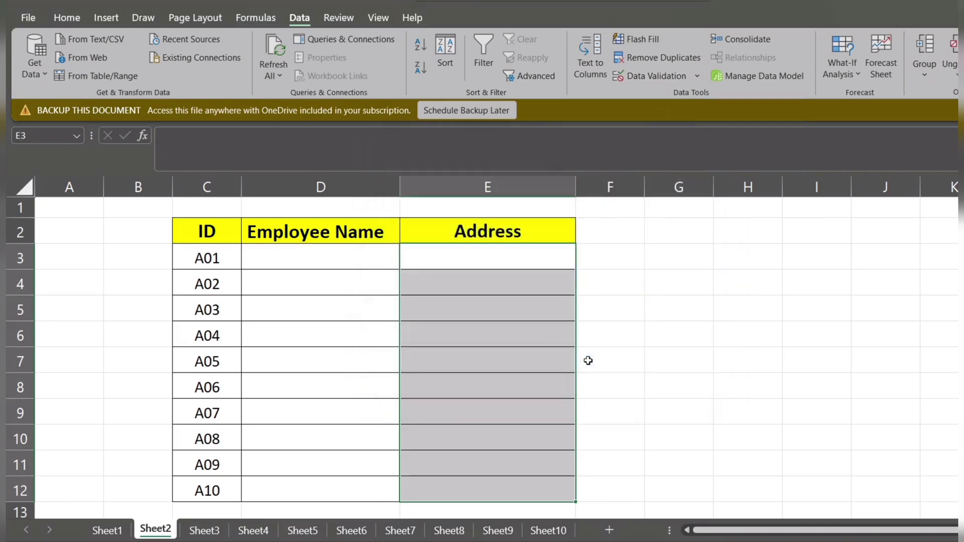
{"action": "left_click", "coordinate": [515, 254]}
{"action": "left_click", "coordinate": [505, 276]}
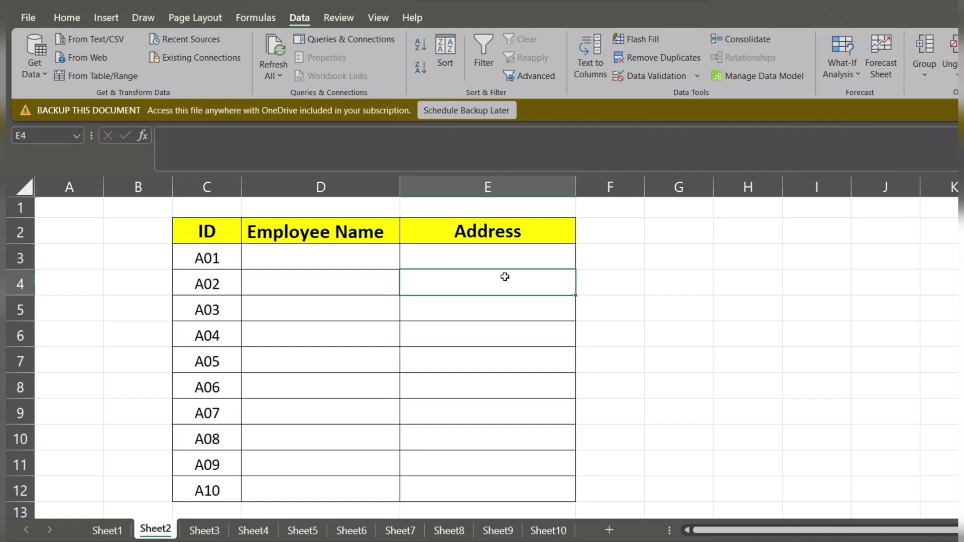
Step: Check several more Address cells from E5 down to E9, plus E3, for any remaining input prompt
{"action": "left_click", "coordinate": [495, 316]}
{"action": "left_click", "coordinate": [491, 336]}
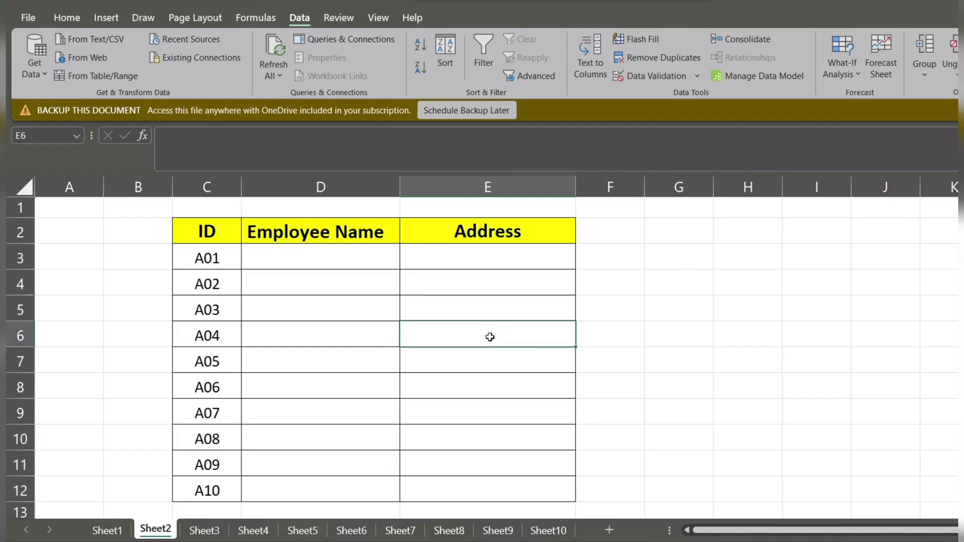
{"action": "left_click", "coordinate": [483, 365]}
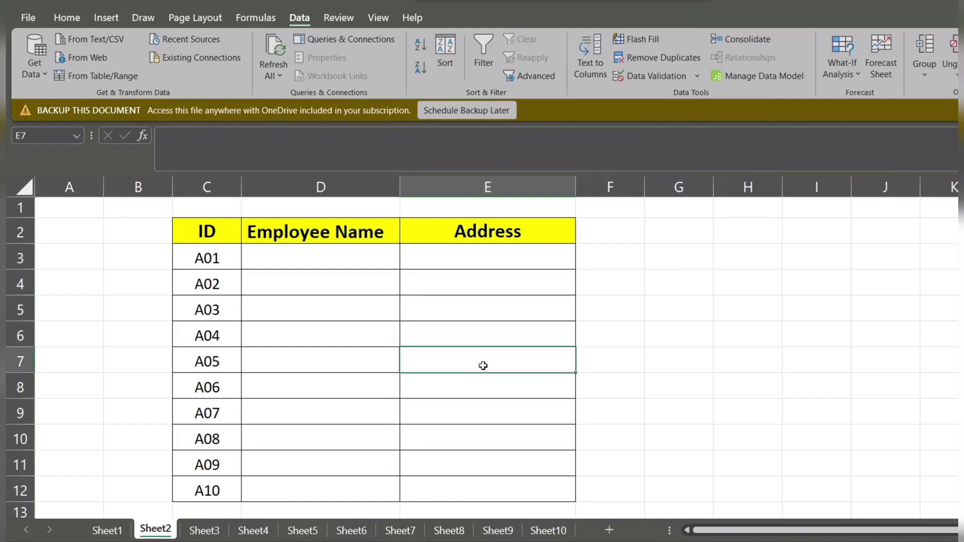
{"action": "left_click", "coordinate": [476, 394]}
{"action": "left_click", "coordinate": [475, 413]}
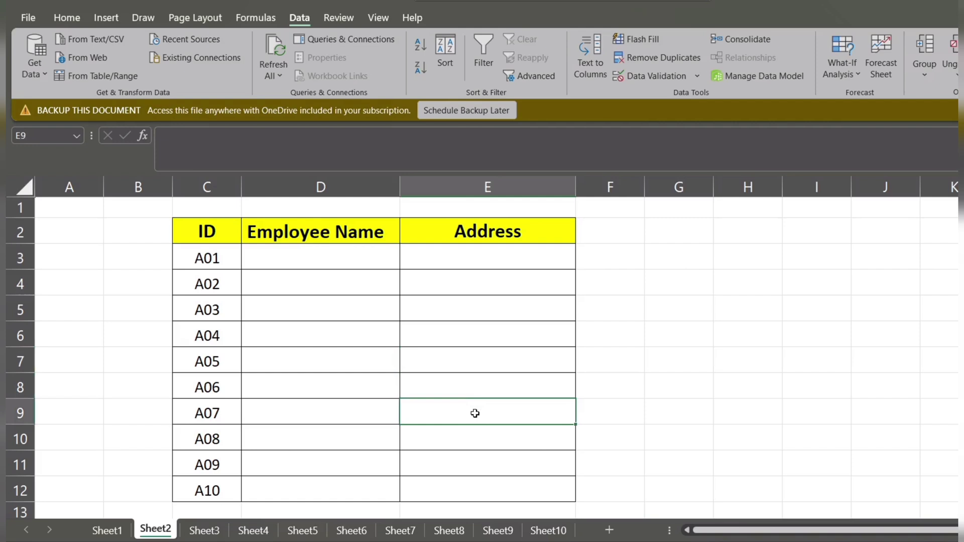
{"action": "left_click", "coordinate": [505, 262]}
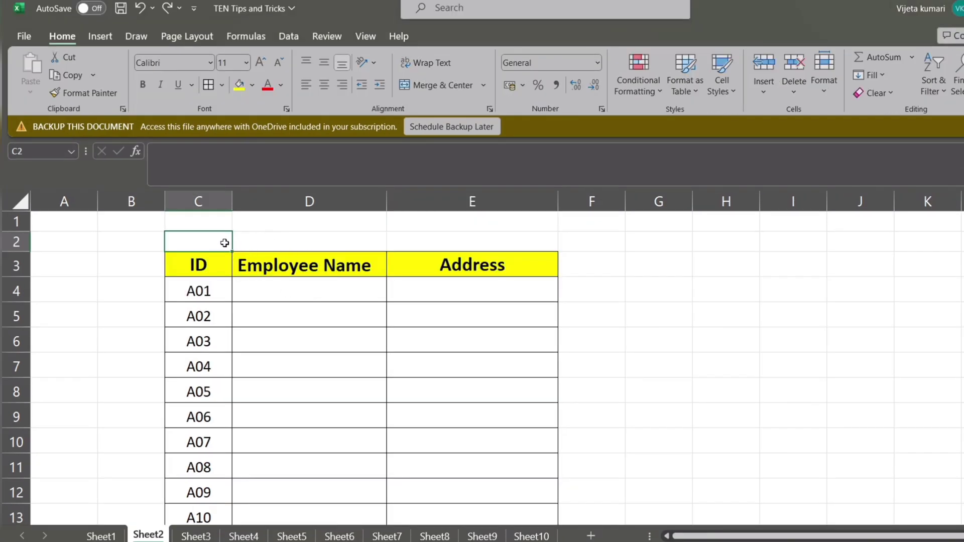
Step: Enter the title "Employees Details" in cell C2 above the employee table
{"action": "left_click", "coordinate": [342, 243]}
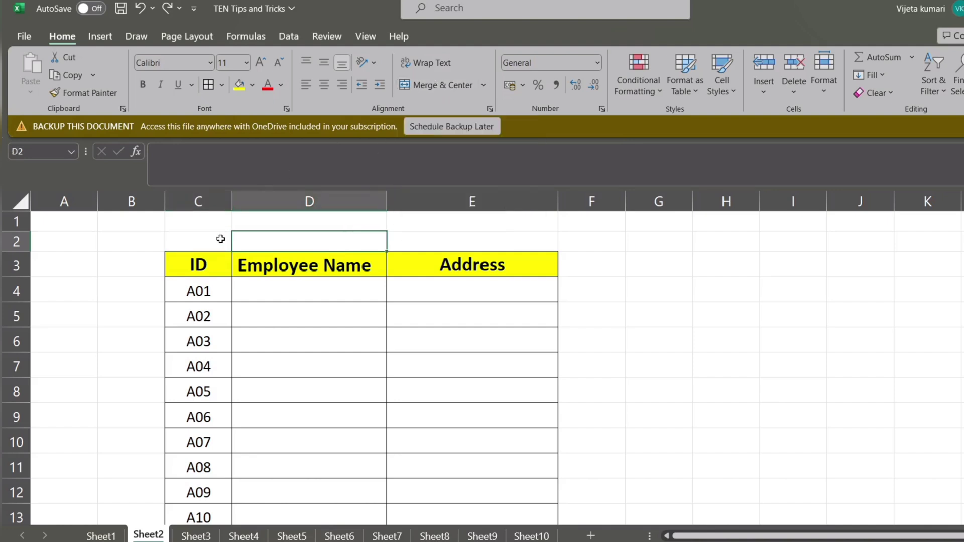
{"action": "left_click", "coordinate": [220, 239]}
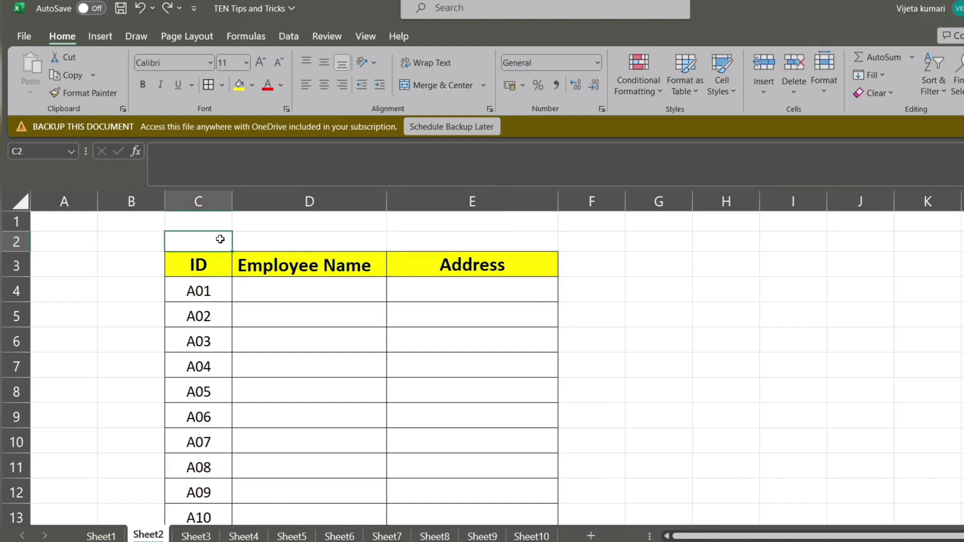
{"action": "type", "text": "Em"}
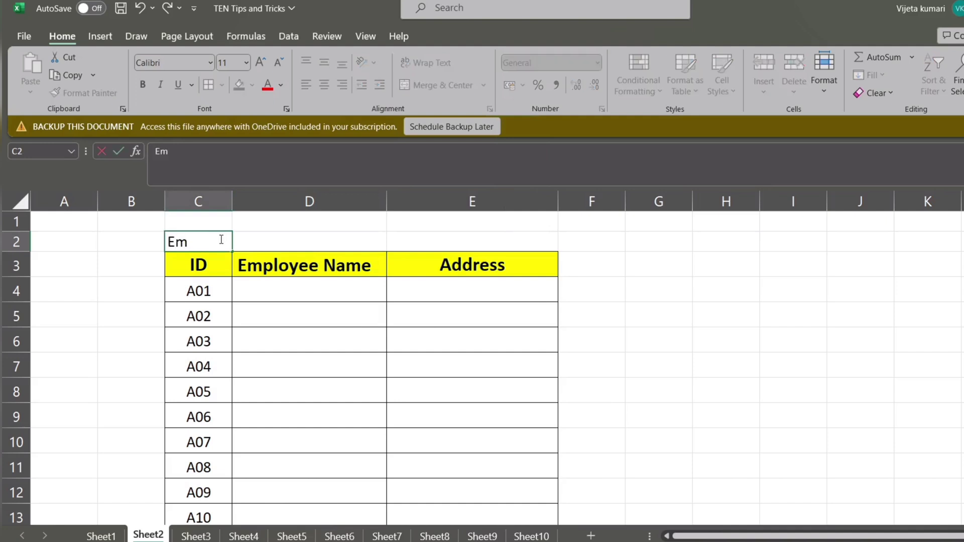
{"action": "type", "text": "ployees Details"}
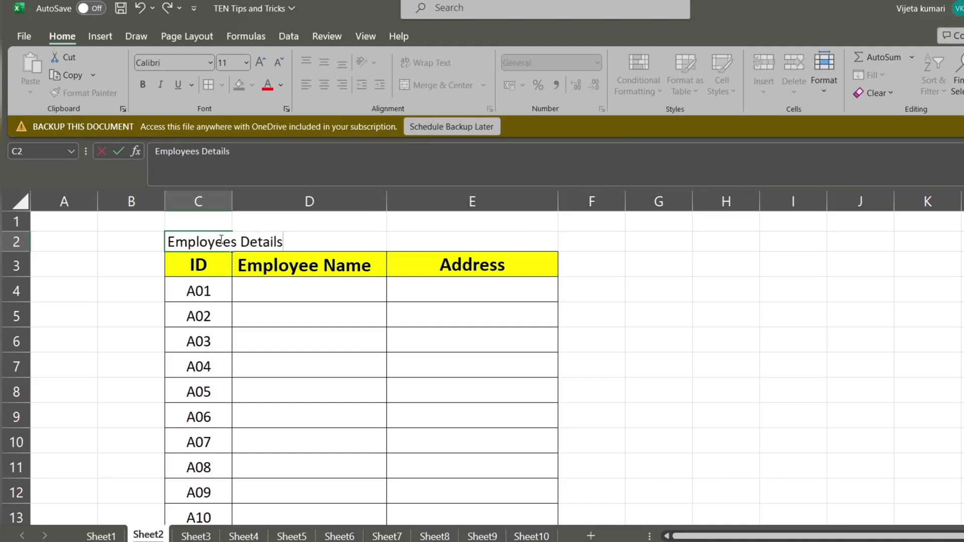
{"action": "key", "text": "Return"}
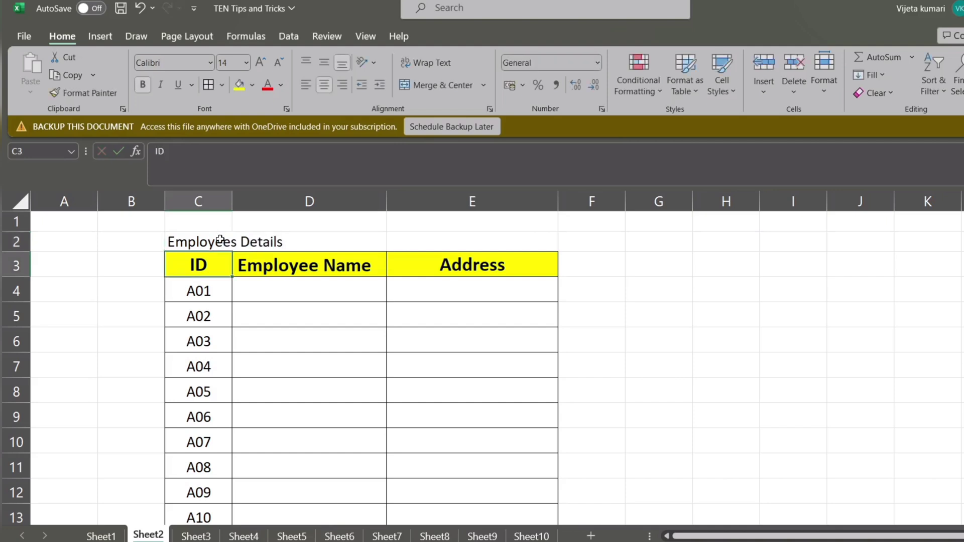
{"action": "left_click", "coordinate": [221, 242]}
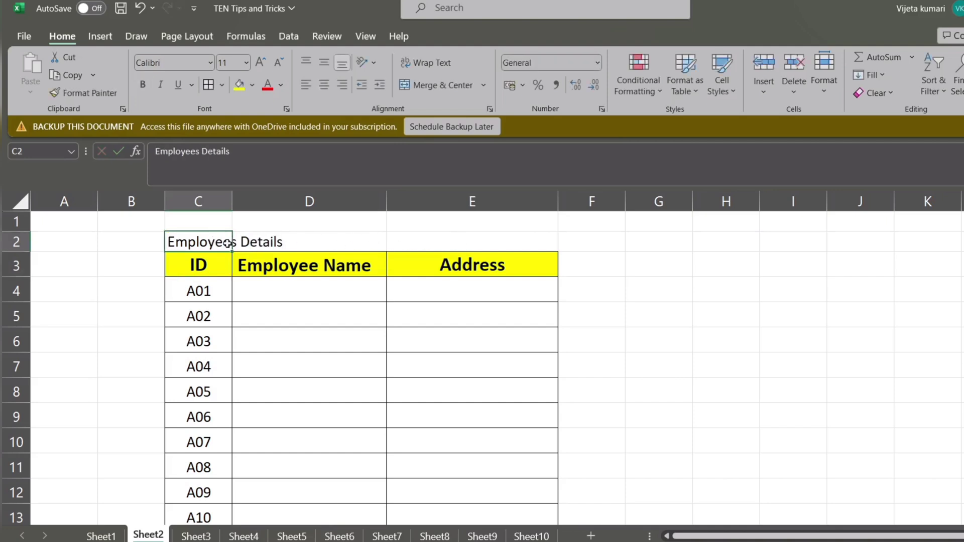
{"action": "left_click", "coordinate": [339, 240]}
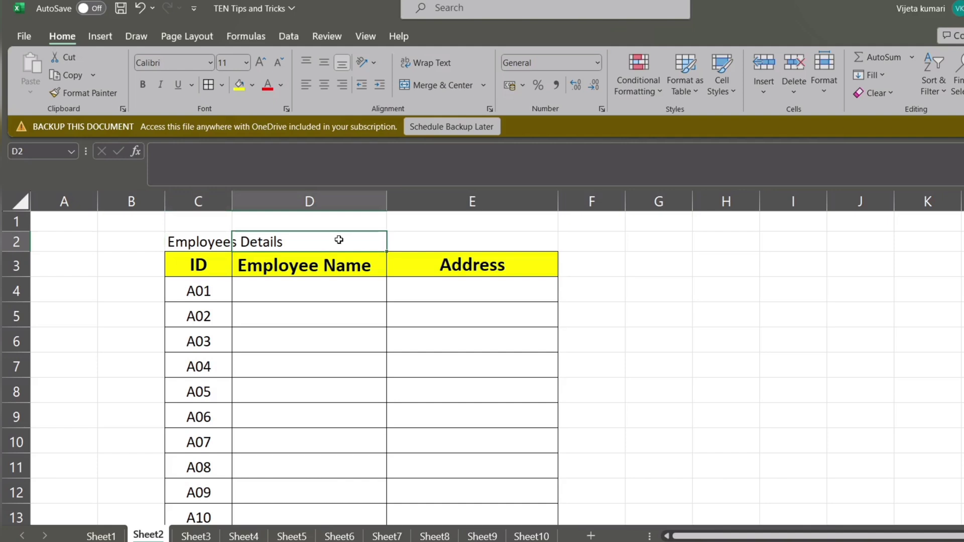
Step: Try merging and centering the title across C2:E2, and undo the merge
{"action": "left_click", "coordinate": [221, 243]}
{"action": "left_click_drag", "start_coordinate": [222, 242], "coordinate": [422, 243]}
{"action": "left_click", "coordinate": [427, 86]}
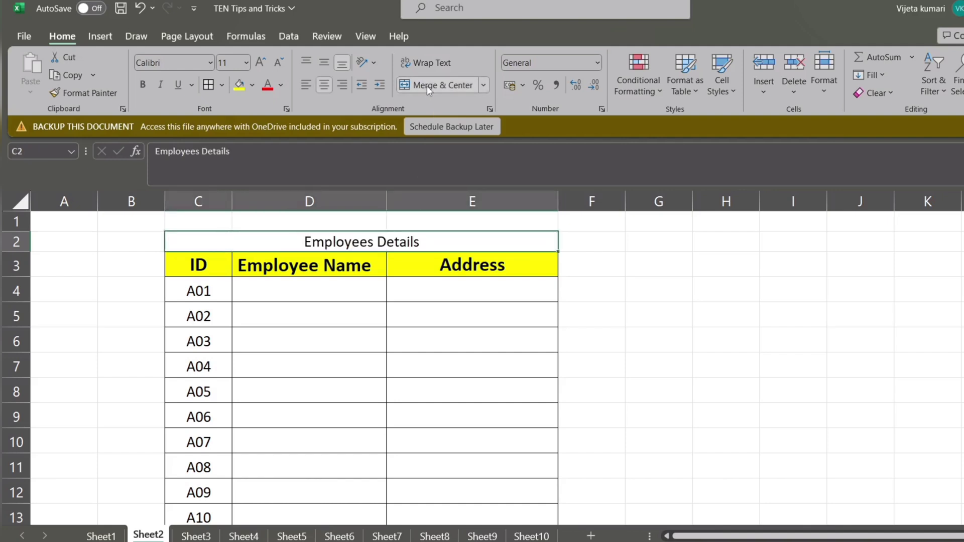
{"action": "left_click", "coordinate": [344, 255]}
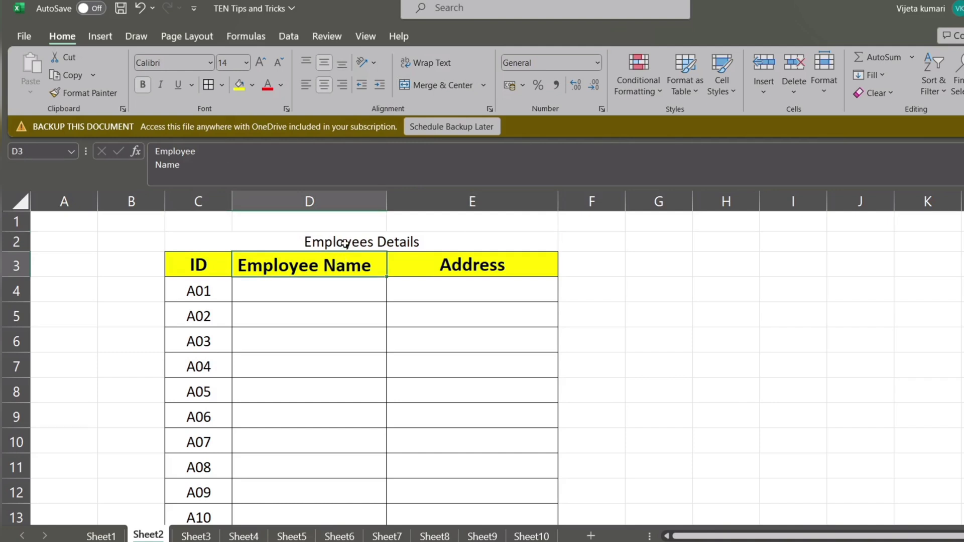
{"action": "left_click", "coordinate": [345, 244]}
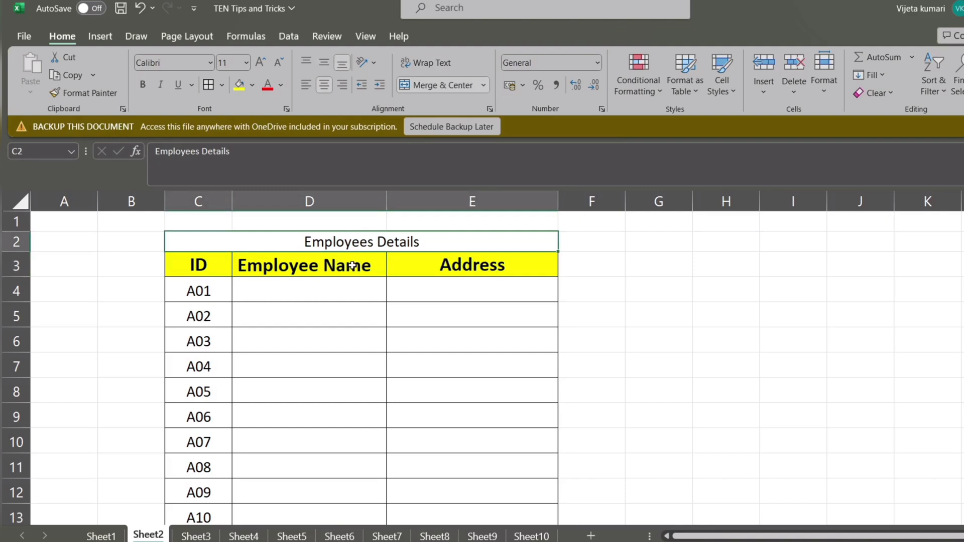
{"action": "key", "text": "ctrl+z"}
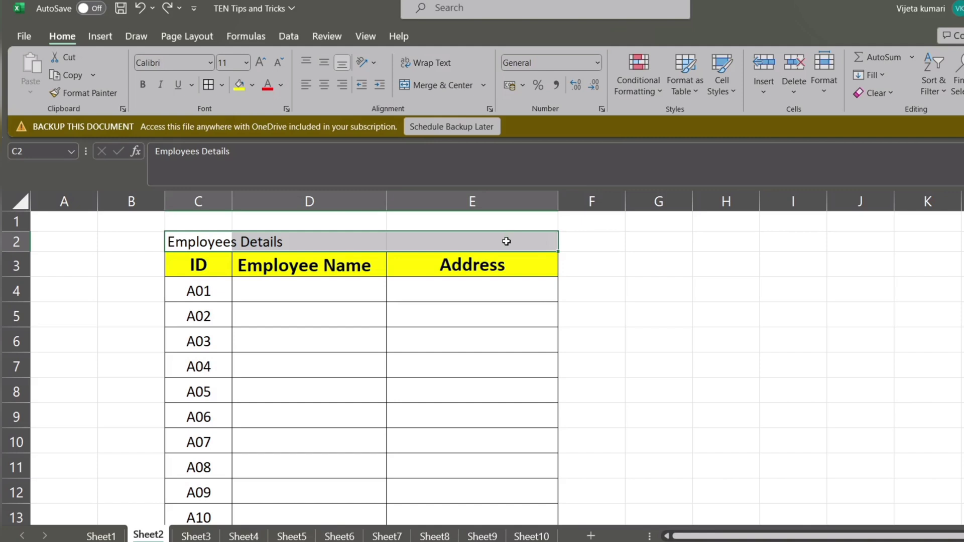
Step: Set the horizontal alignment of C2:E2 to Center Across Selection to center the title without merging the cells
{"action": "right_click", "coordinate": [310, 242]}
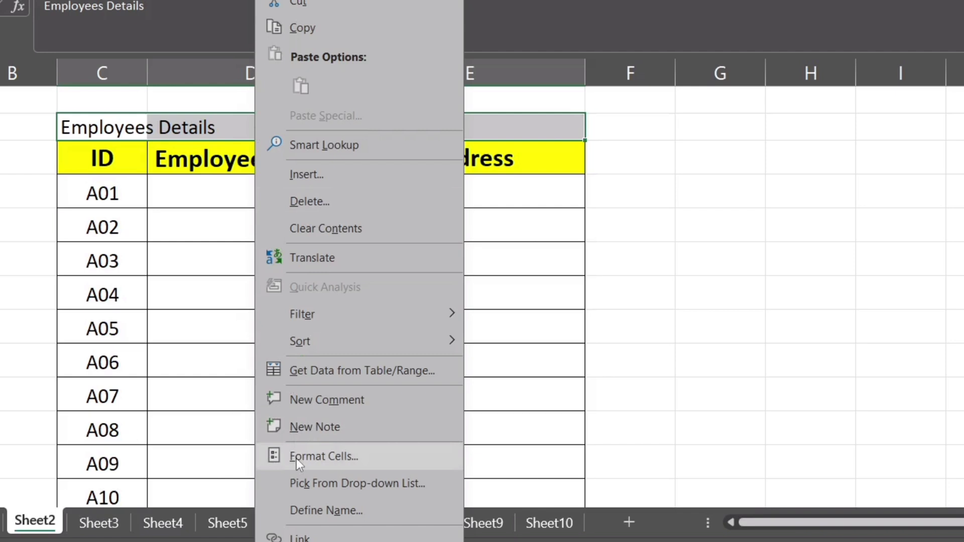
{"action": "left_click", "coordinate": [296, 458]}
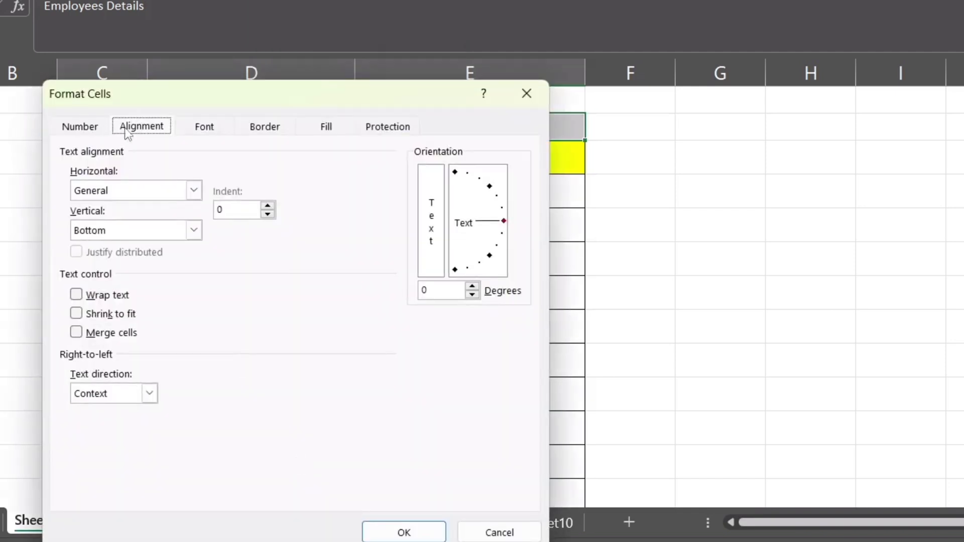
{"action": "left_click", "coordinate": [194, 190]}
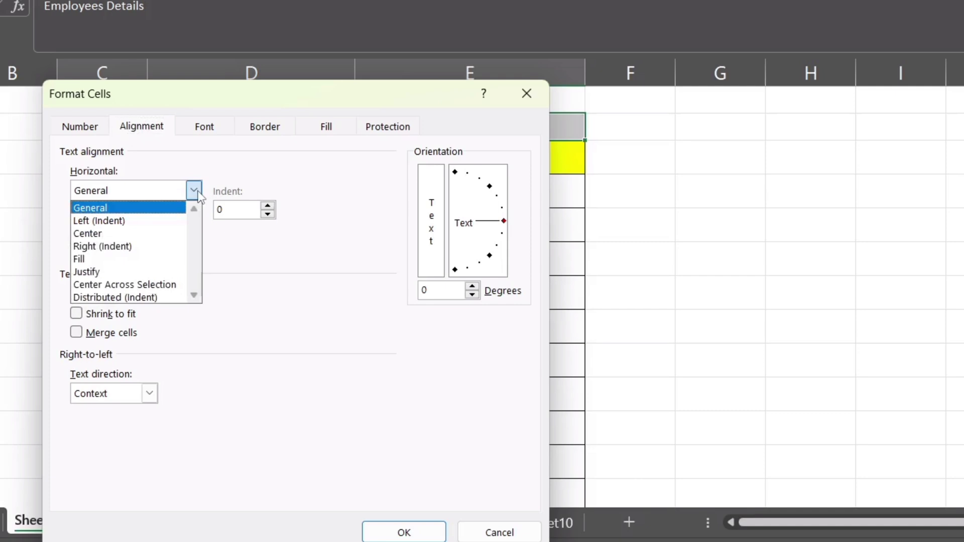
{"action": "left_click", "coordinate": [142, 285]}
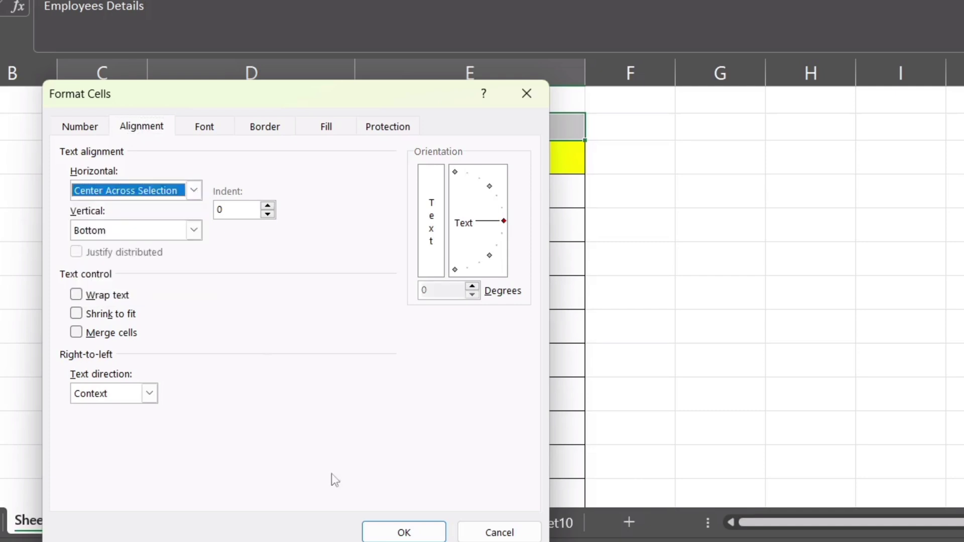
{"action": "left_click", "coordinate": [382, 536]}
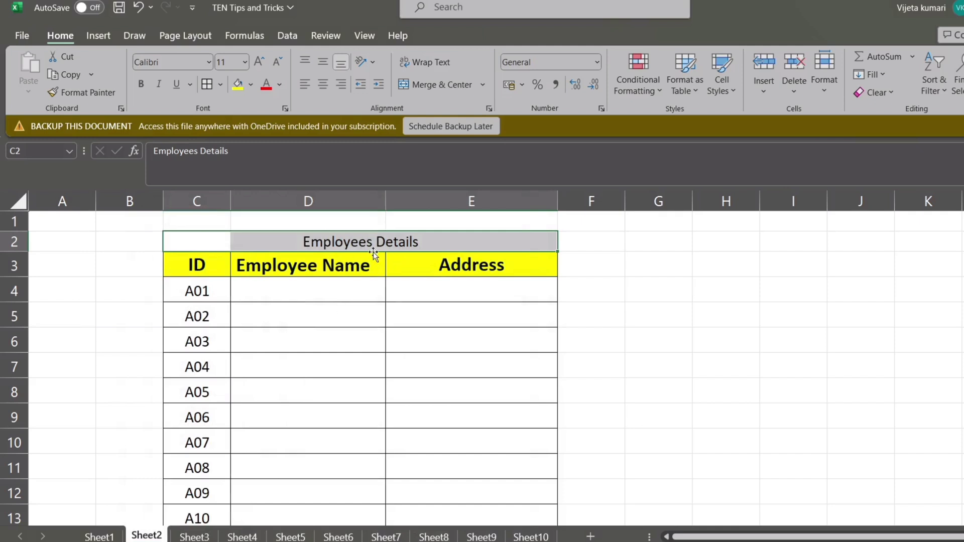
Step: Check that cells C2, D2 and E2 under the centered title can each be selected separately
{"action": "left_click", "coordinate": [427, 243]}
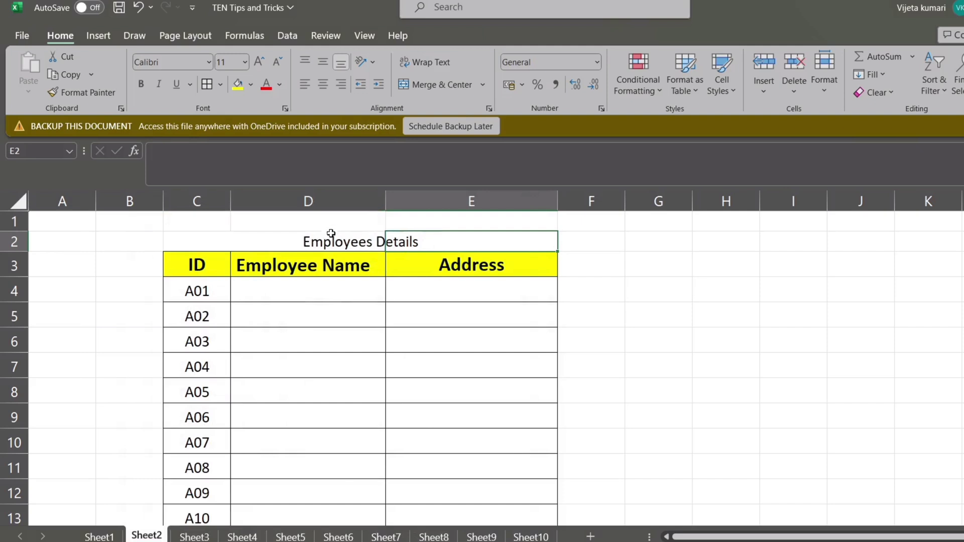
{"action": "left_click", "coordinate": [292, 240]}
{"action": "left_click", "coordinate": [206, 237]}
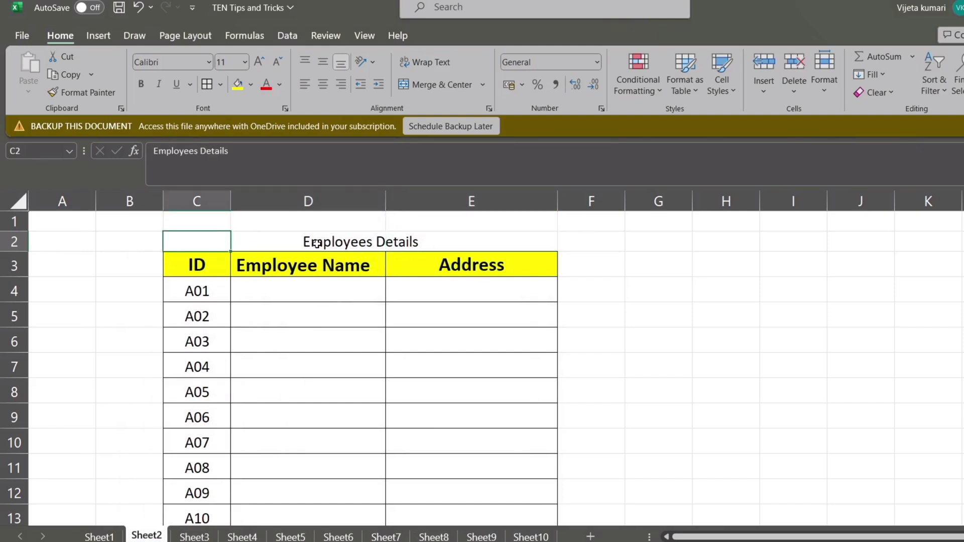
{"action": "left_click", "coordinate": [268, 246]}
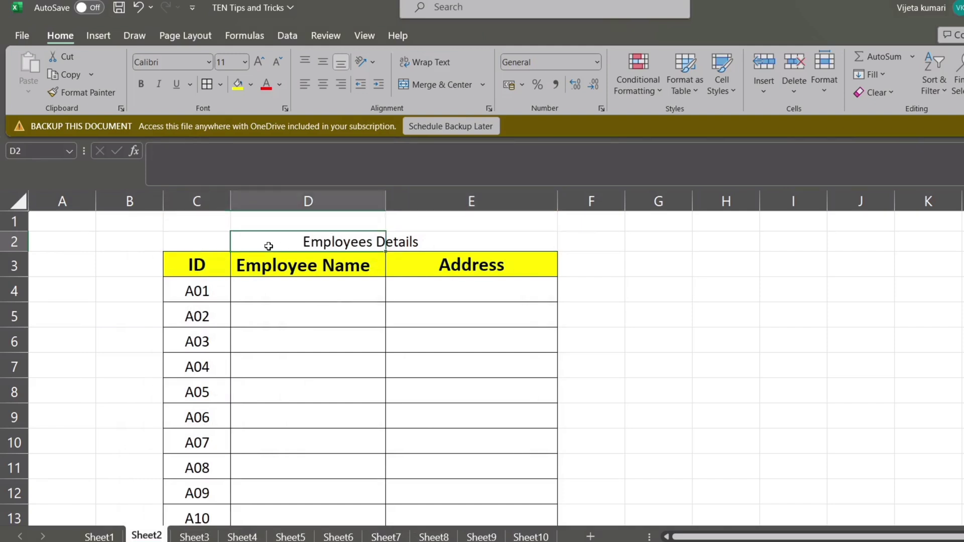
{"action": "left_click", "coordinate": [421, 244]}
{"action": "left_click", "coordinate": [366, 242]}
{"action": "left_click", "coordinate": [365, 322]}
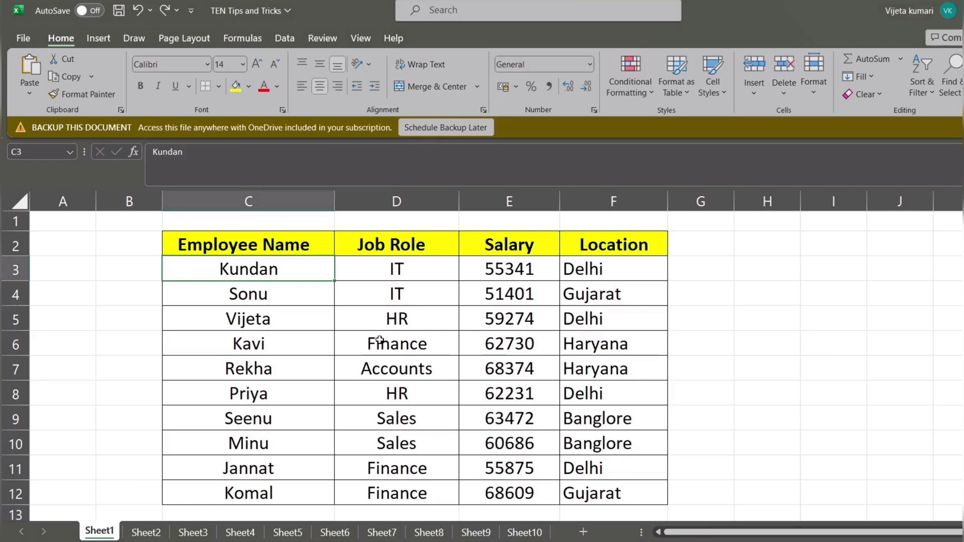
Step: Try copying the first employee record, C3:F3 on Sheet1, to cell B2 on Sheet3, and undo the paste
{"action": "left_click", "coordinate": [192, 534]}
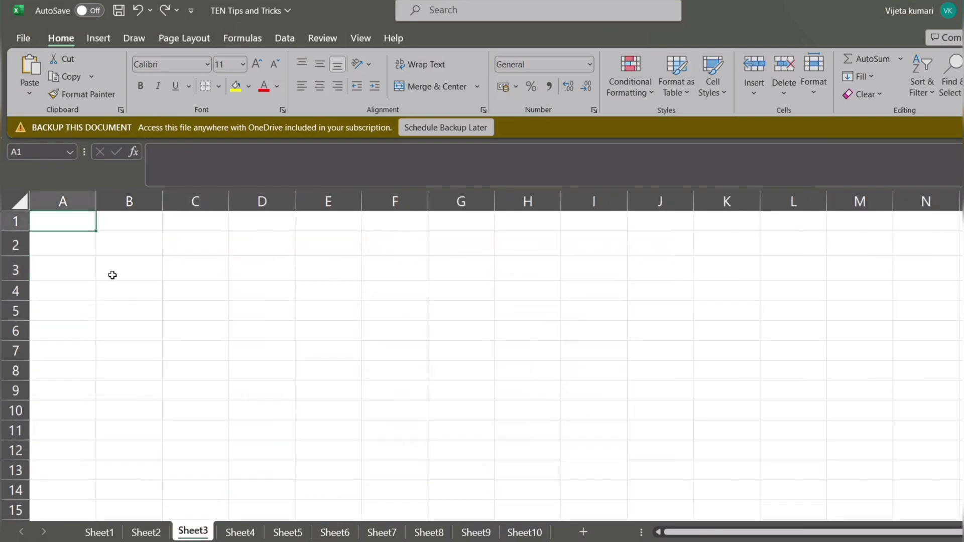
{"action": "left_click", "coordinate": [116, 250]}
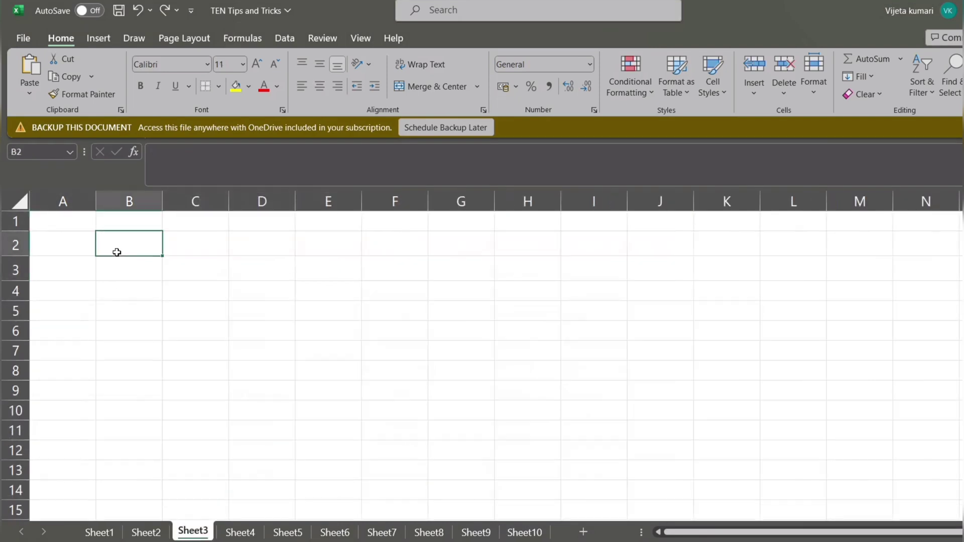
{"action": "left_click", "coordinate": [99, 533]}
{"action": "left_click_drag", "start_coordinate": [246, 274], "coordinate": [567, 273]}
{"action": "key", "text": "ctrl+c"}
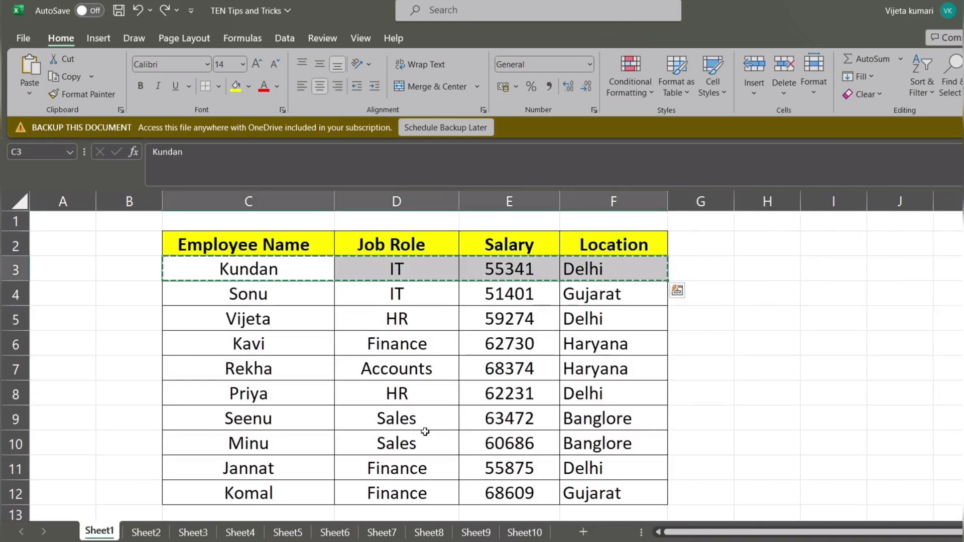
{"action": "left_click", "coordinate": [192, 532]}
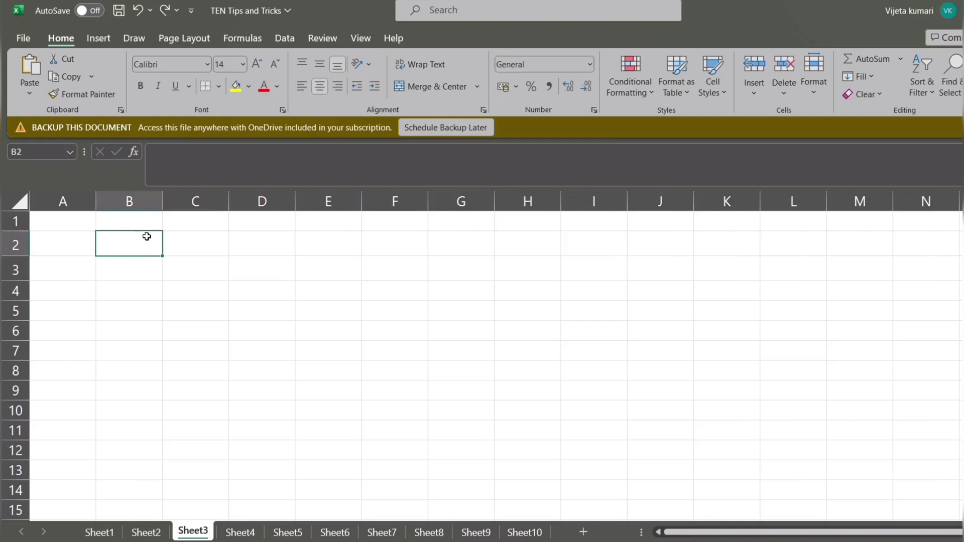
{"action": "key", "text": "ctrl+v"}
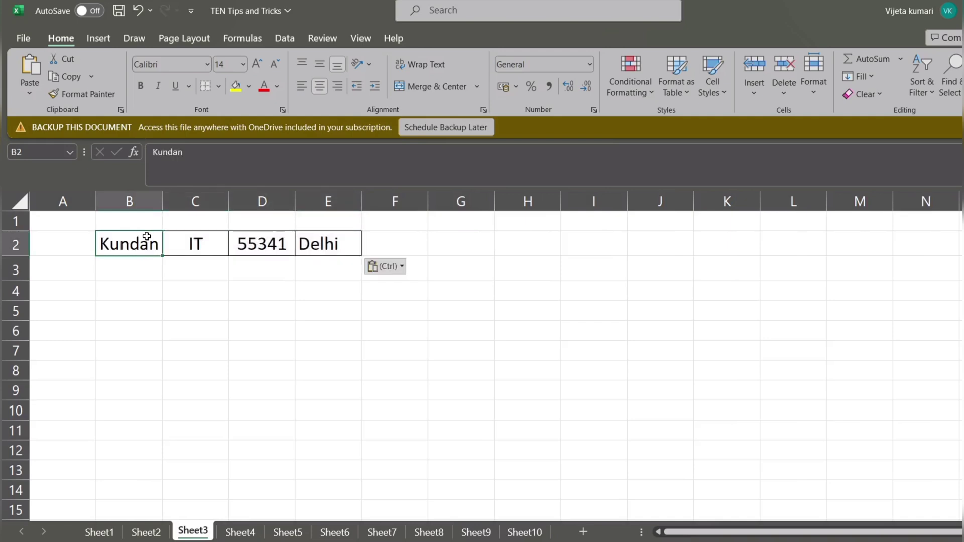
{"action": "key", "text": "ctrl+z"}
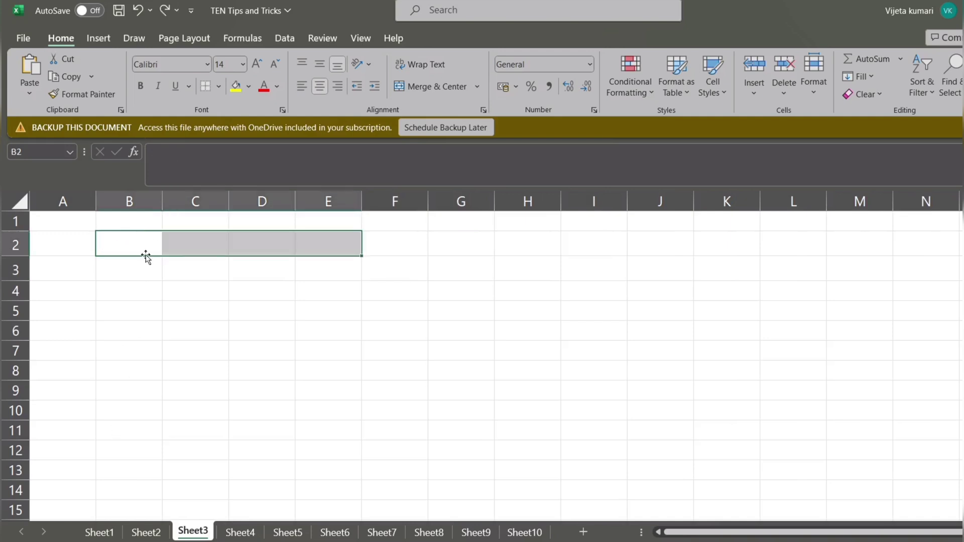
{"action": "left_click", "coordinate": [144, 247]}
Step: Return to the employee table on Sheet1, cancel the pending copy and show the Office Clipboard
{"action": "left_click", "coordinate": [99, 532]}
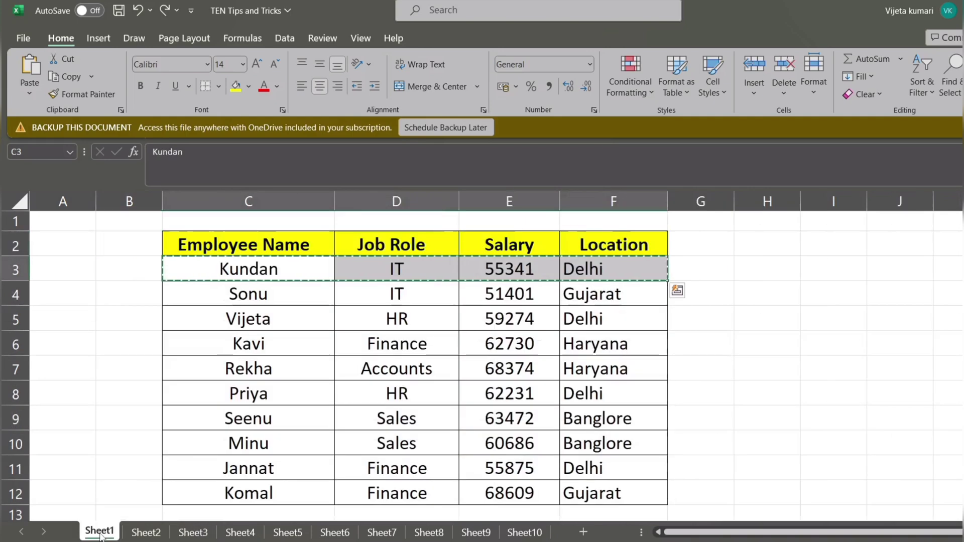
{"action": "double_click", "coordinate": [259, 322]}
{"action": "left_click", "coordinate": [300, 285]}
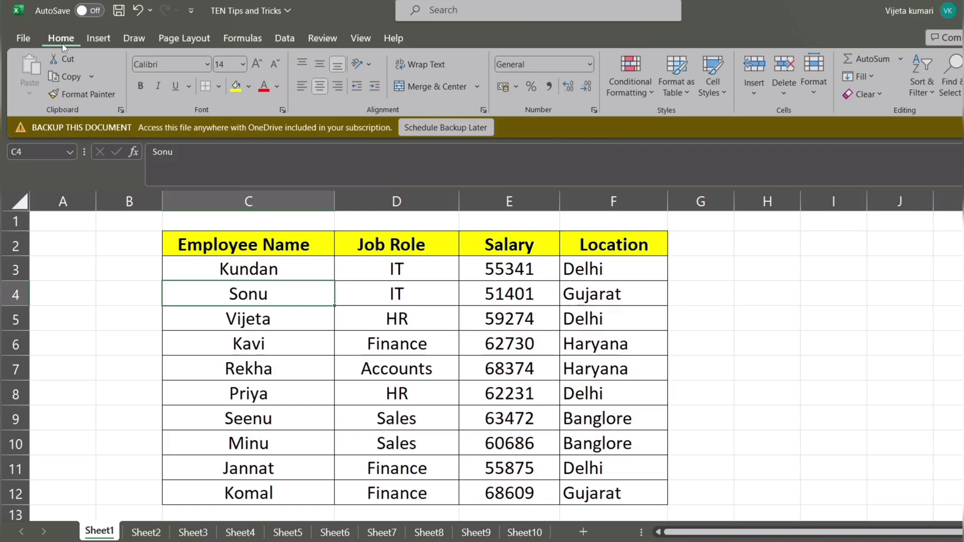
{"action": "left_click", "coordinate": [121, 110]}
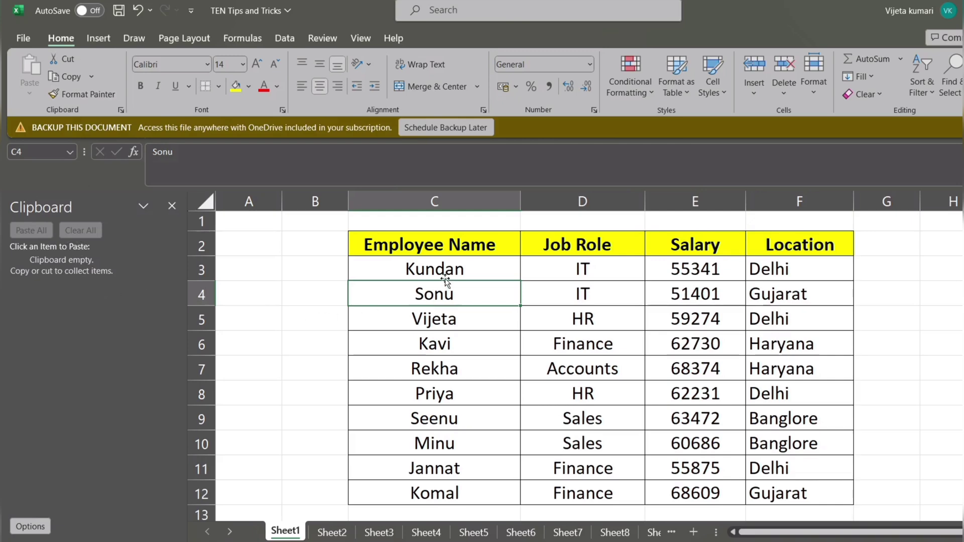
Step: Collect the first employee record, C3:F3, on the Office Clipboard and clear the copy selection
{"action": "left_click_drag", "start_coordinate": [445, 270], "coordinate": [755, 271]}
{"action": "key", "text": "ctrl+c"}
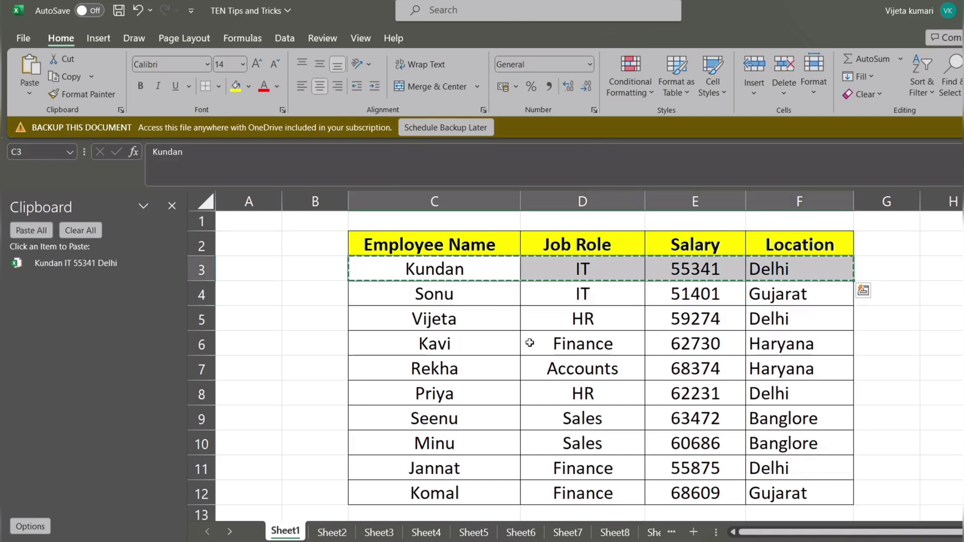
{"action": "left_click", "coordinate": [468, 324]}
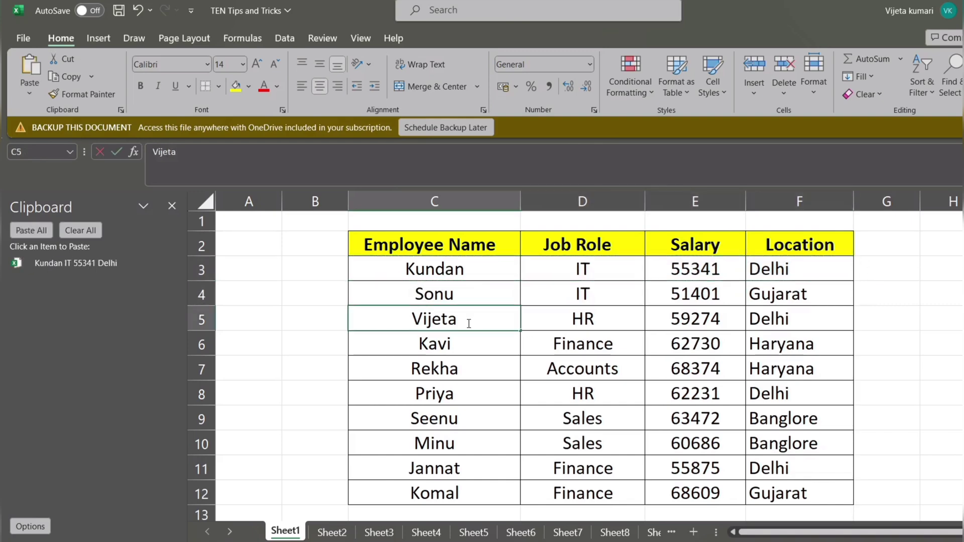
Step: Collect the employee records in C5:F5 and C8:F8 on the Office Clipboard
{"action": "double_click", "coordinate": [505, 317]}
{"action": "left_click_drag", "start_coordinate": [457, 344], "coordinate": [755, 322]}
{"action": "left_click", "coordinate": [460, 318]}
{"action": "key", "text": "ctrl+c"}
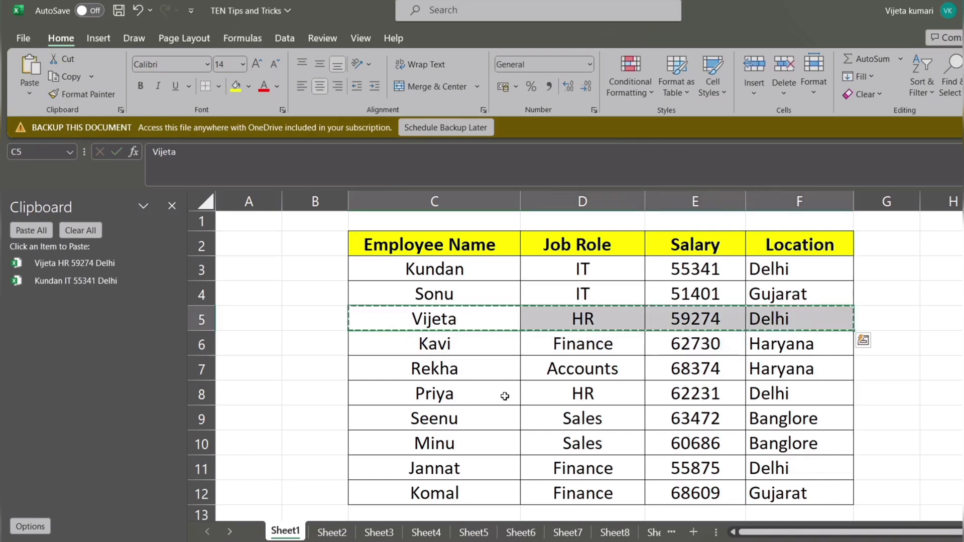
{"action": "left_click_drag", "start_coordinate": [502, 396], "coordinate": [755, 393]}
{"action": "key", "text": "ctrl+c"}
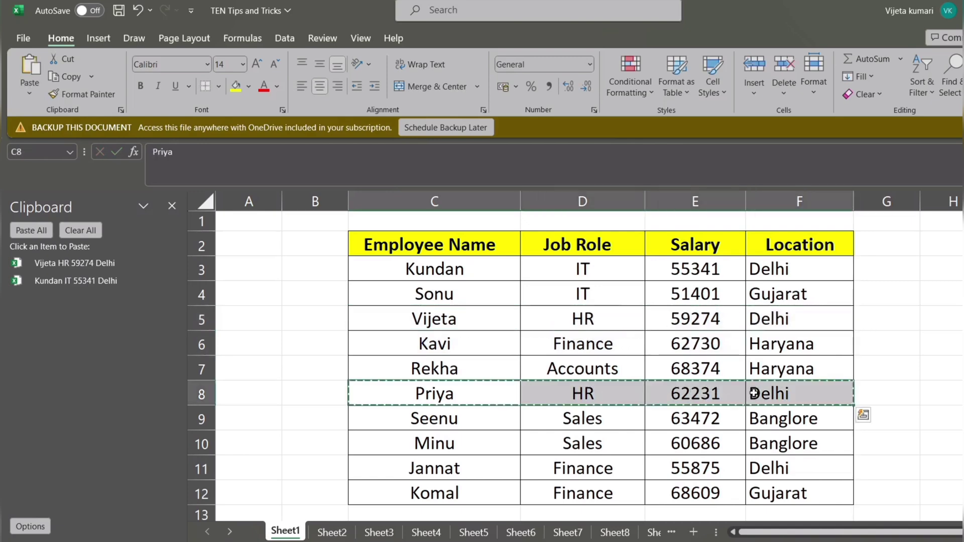
Step: Paste all the collected employee records onto Sheet3 at cell B2
{"action": "left_click", "coordinate": [380, 533]}
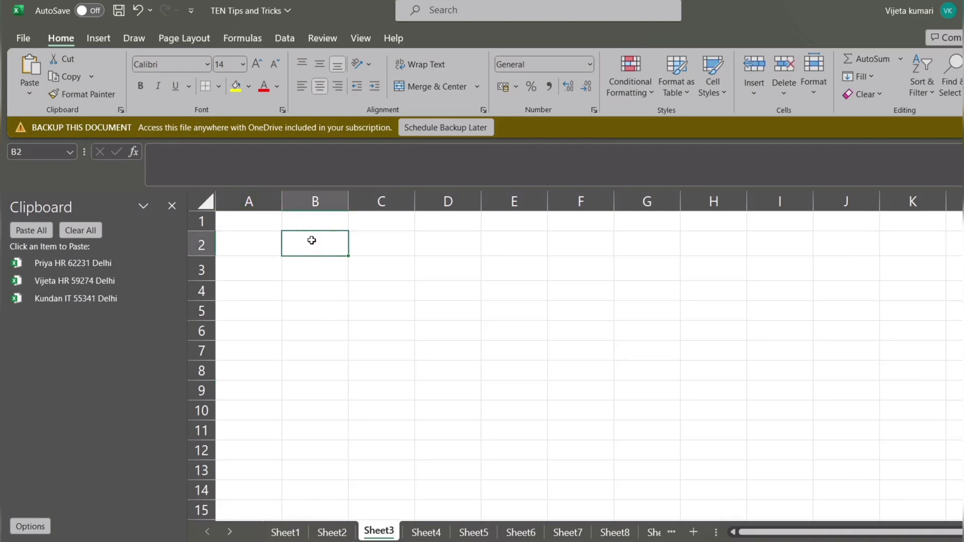
{"action": "left_click", "coordinate": [34, 233]}
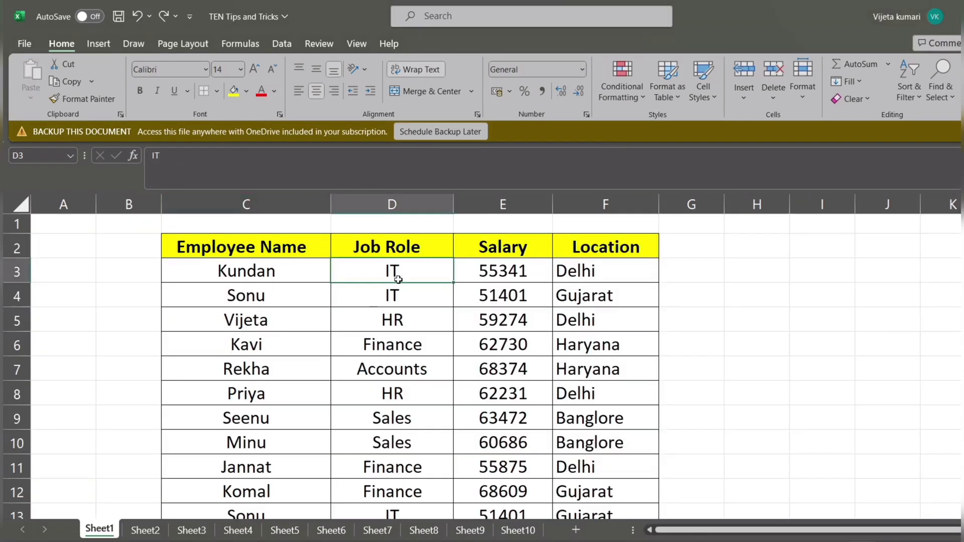
Step: Move down the employee table on Sheet1 and check the row 5 entries with the column headings scrolled away
{"action": "key", "text": "Down"}
{"action": "key", "text": "Down"}
{"action": "key", "text": "Down"}
{"action": "key", "text": "Down"}
{"action": "key", "text": "Down"}
{"action": "key", "text": "Down"}
{"action": "key", "text": "Down"}
{"action": "key", "text": "Down"}
{"action": "key", "text": "Down"}
{"action": "key", "text": "Down"}
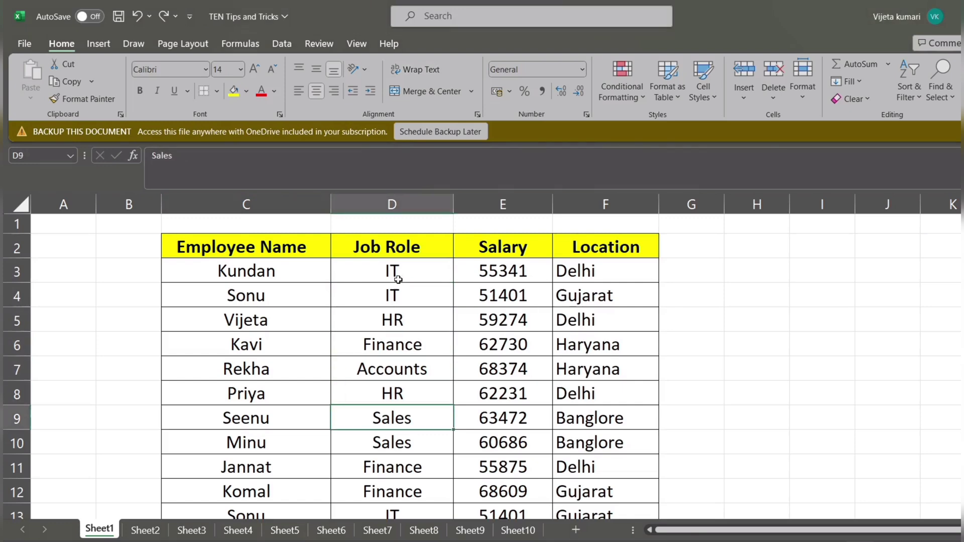
{"action": "key", "text": "Down"}
{"action": "key", "text": "Down"}
{"action": "key", "text": "Down"}
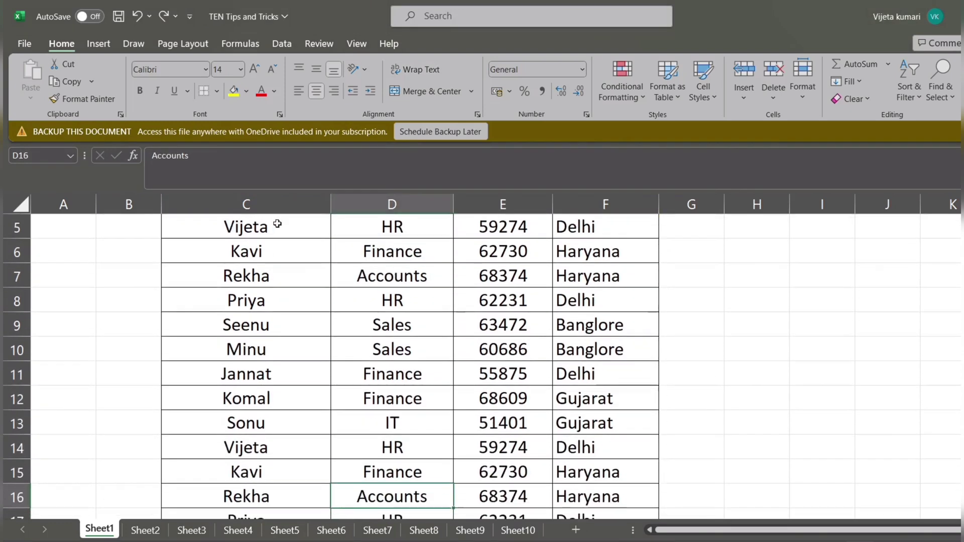
{"action": "left_click", "coordinate": [302, 230]}
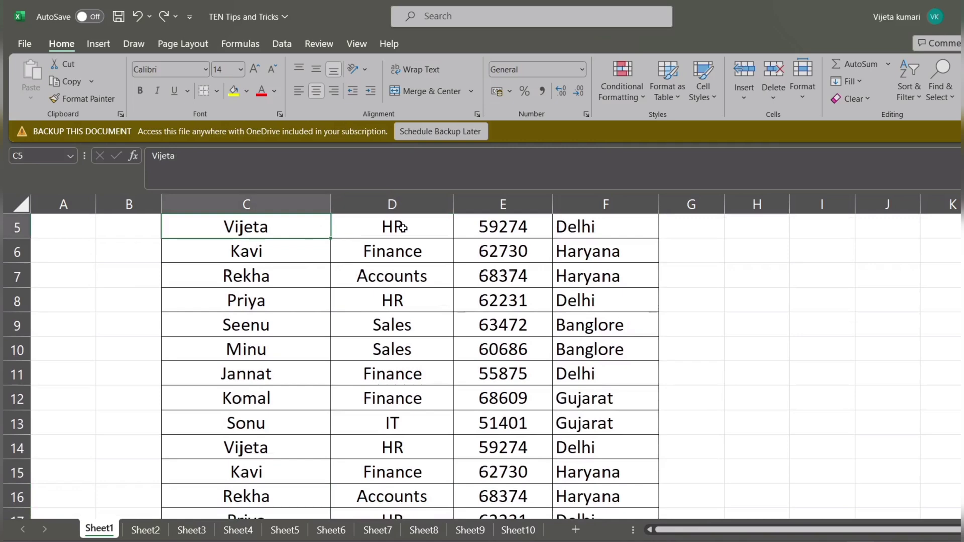
{"action": "left_click", "coordinate": [507, 231]}
{"action": "left_click", "coordinate": [577, 227]}
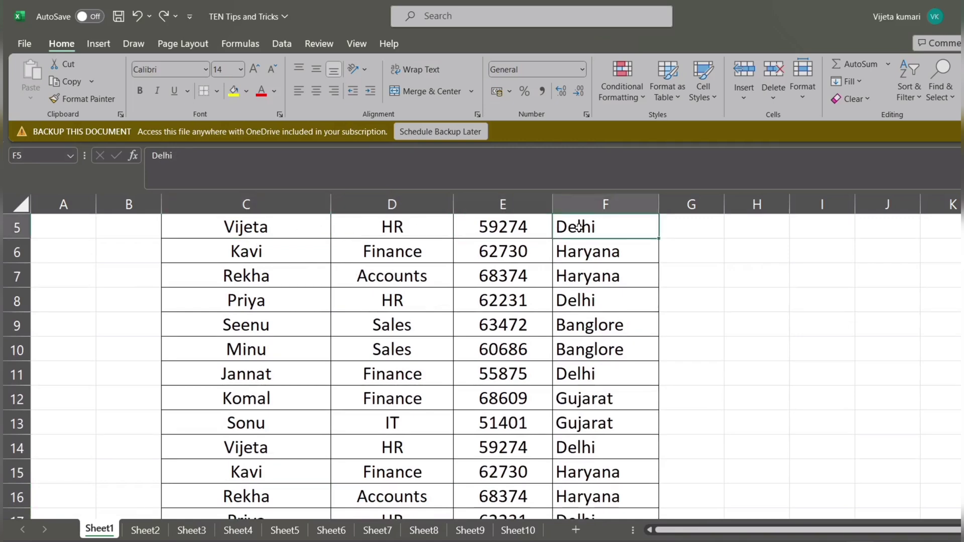
Step: Go through the remaining employee rows past the table's end and return to the heading row
{"action": "left_click", "coordinate": [417, 469]}
{"action": "key", "text": "Down"}
{"action": "key", "text": "Down"}
{"action": "key", "text": "Down"}
{"action": "key", "text": "Down"}
{"action": "key", "text": "Down"}
{"action": "key", "text": "Down"}
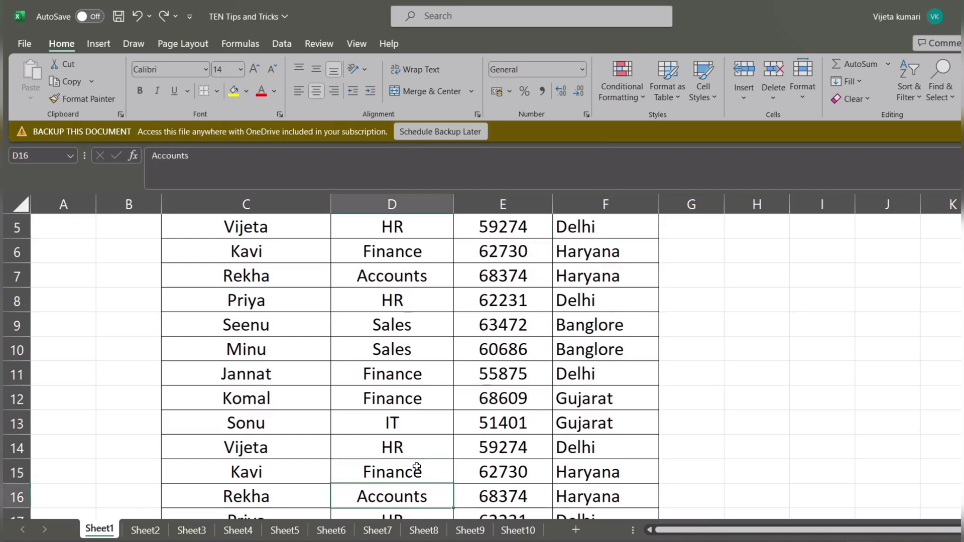
{"action": "key", "text": "Down"}
{"action": "key", "text": "Down"}
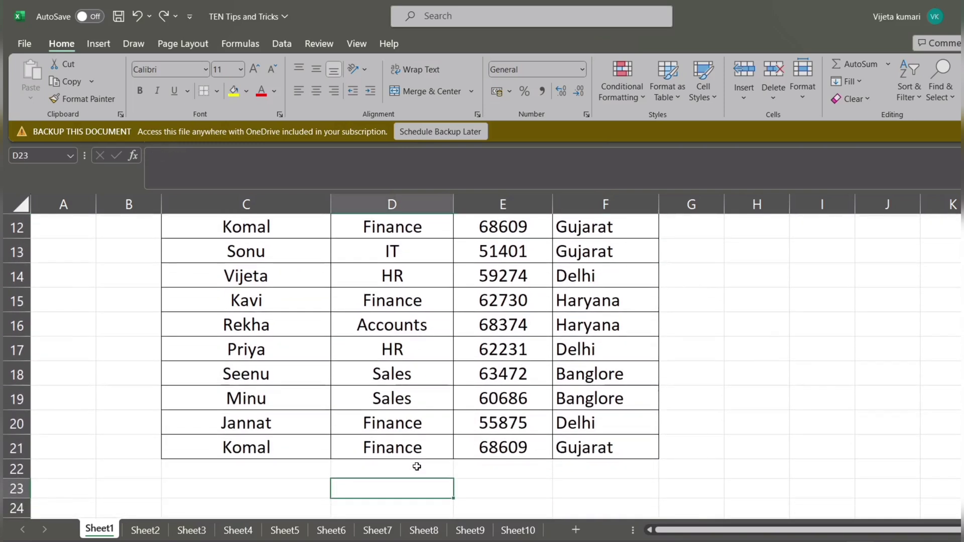
{"action": "key", "text": "Up"}
{"action": "key", "text": "Up"}
{"action": "key", "text": "Up"}
{"action": "key", "text": "Up"}
{"action": "key", "text": "Up"}
{"action": "key", "text": "Up"}
{"action": "key", "text": "Up"}
{"action": "key", "text": "Up"}
{"action": "key", "text": "Up"}
{"action": "key", "text": "Up"}
{"action": "key", "text": "Up"}
{"action": "key", "text": "ctrl+Up"}
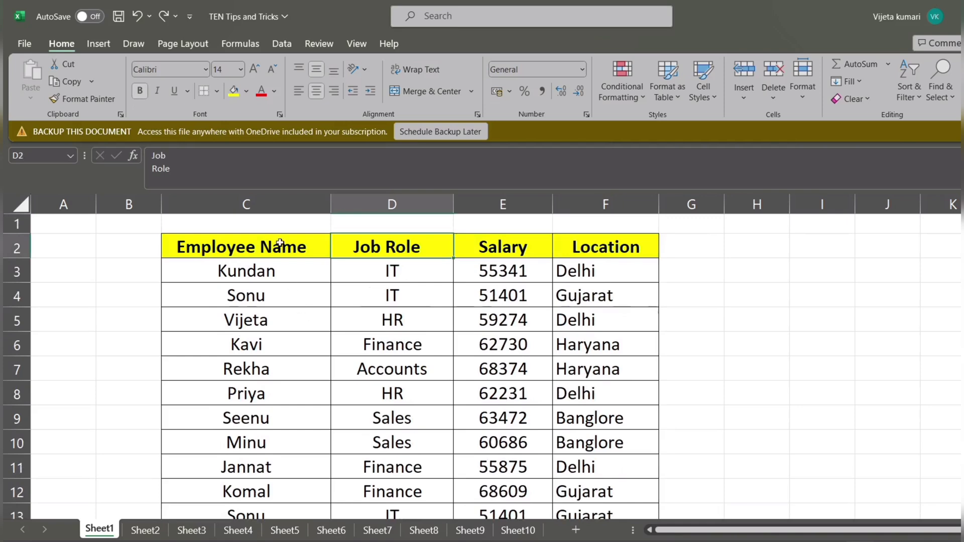
Step: Freeze the panes at cell D3 so rows 1–2 and columns A–C are locked
{"action": "left_click", "coordinate": [307, 239]}
{"action": "left_click", "coordinate": [404, 264]}
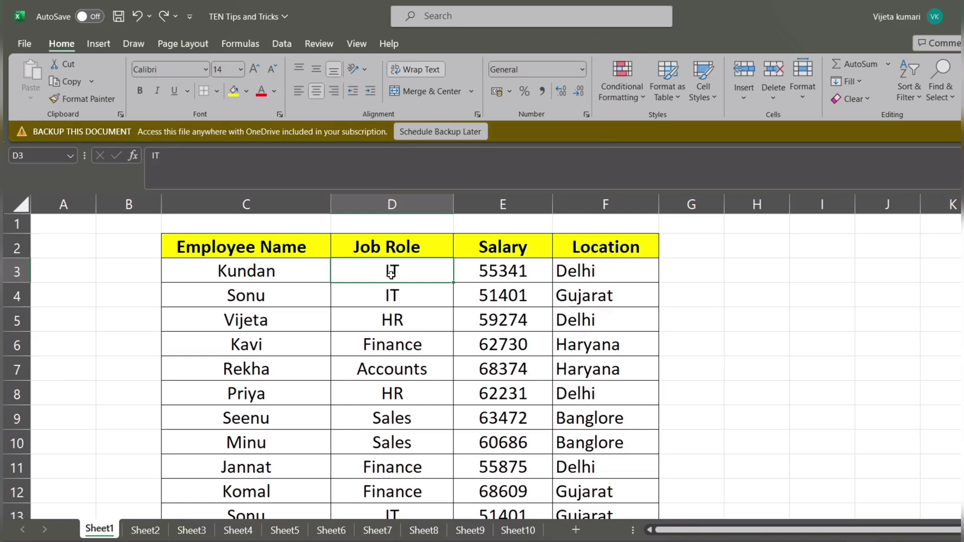
{"action": "left_click", "coordinate": [355, 45]}
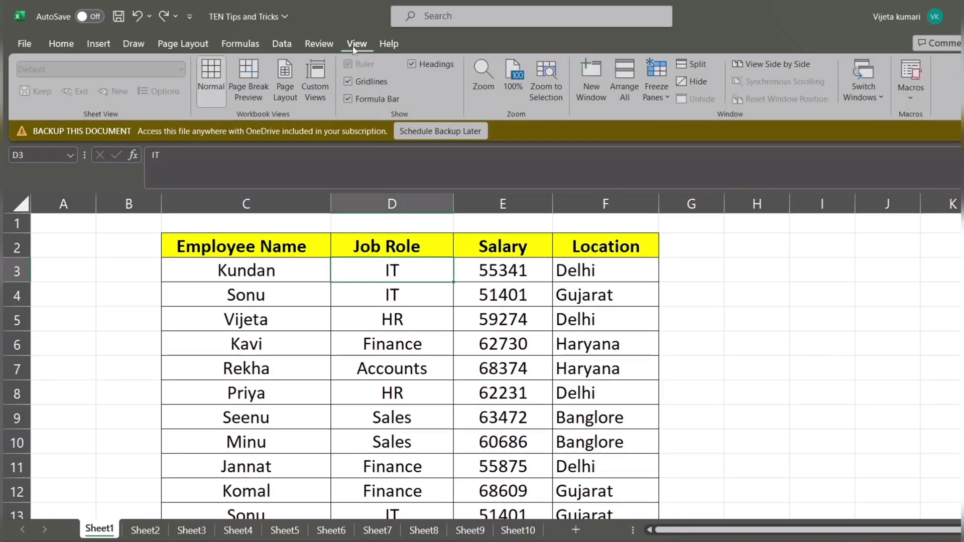
{"action": "left_click", "coordinate": [663, 100]}
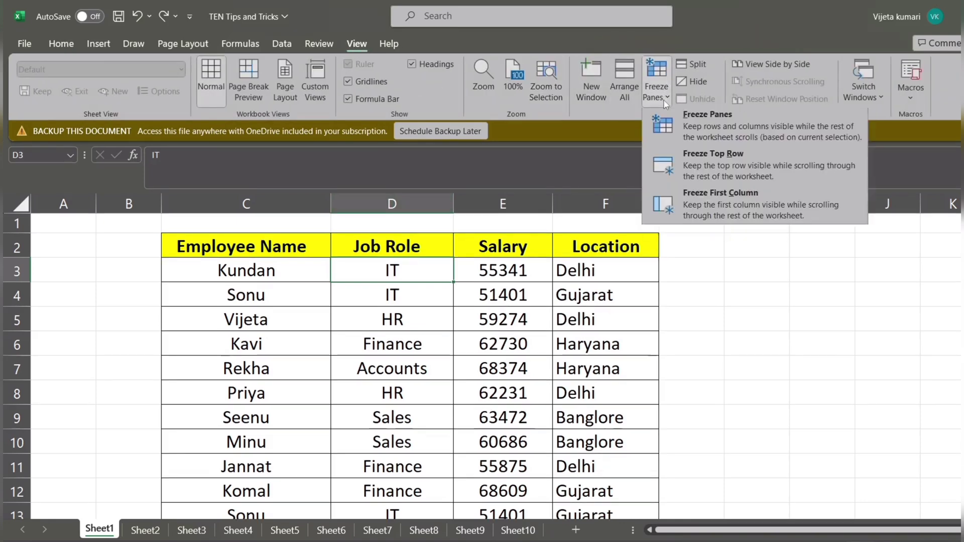
{"action": "left_click", "coordinate": [698, 139]}
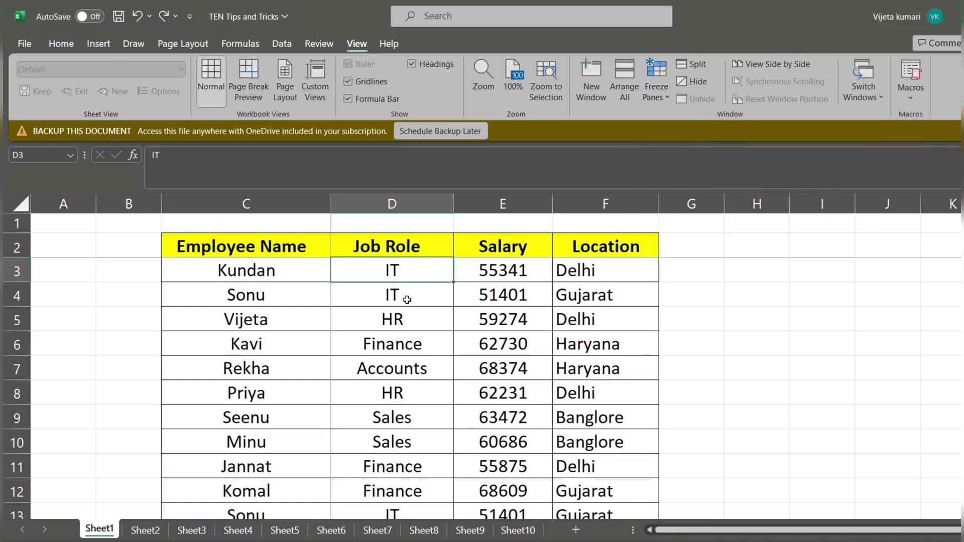
Step: Examine the frozen headings by moving down the Job Role column and back up to D3, repeating the check
{"action": "key", "text": "Down"}
{"action": "key", "text": "Down"}
{"action": "key", "text": "Down"}
{"action": "key", "text": "Down"}
{"action": "key", "text": "Down"}
{"action": "key", "text": "Down"}
{"action": "key", "text": "Down"}
{"action": "key", "text": "Down"}
{"action": "key", "text": "Down"}
{"action": "key", "text": "Down"}
{"action": "key", "text": "Down"}
{"action": "key", "text": "Down"}
{"action": "key", "text": "Down"}
{"action": "key", "text": "Down"}
{"action": "key", "text": "Down"}
{"action": "key", "text": "Down"}
{"action": "key", "text": "Down"}
{"action": "key", "text": "Down"}
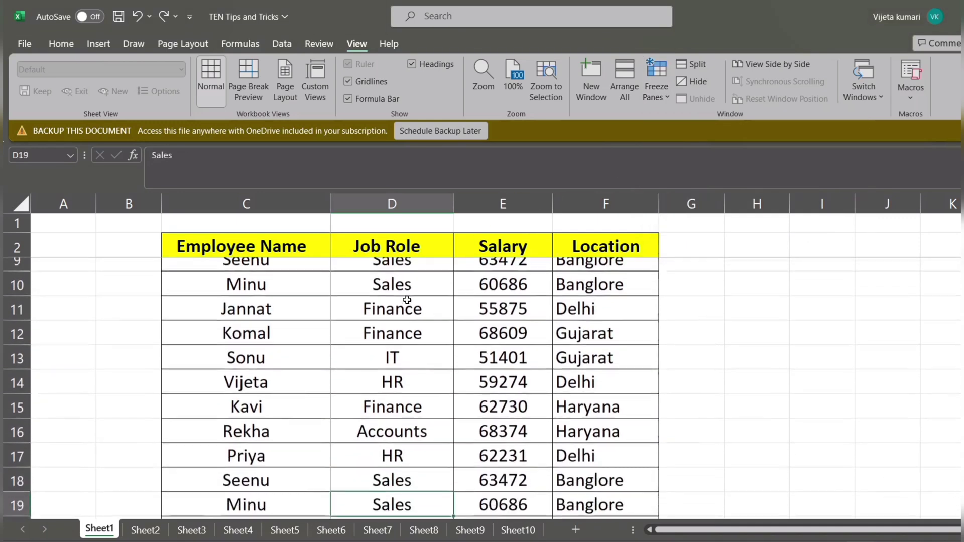
{"action": "key", "text": "Down"}
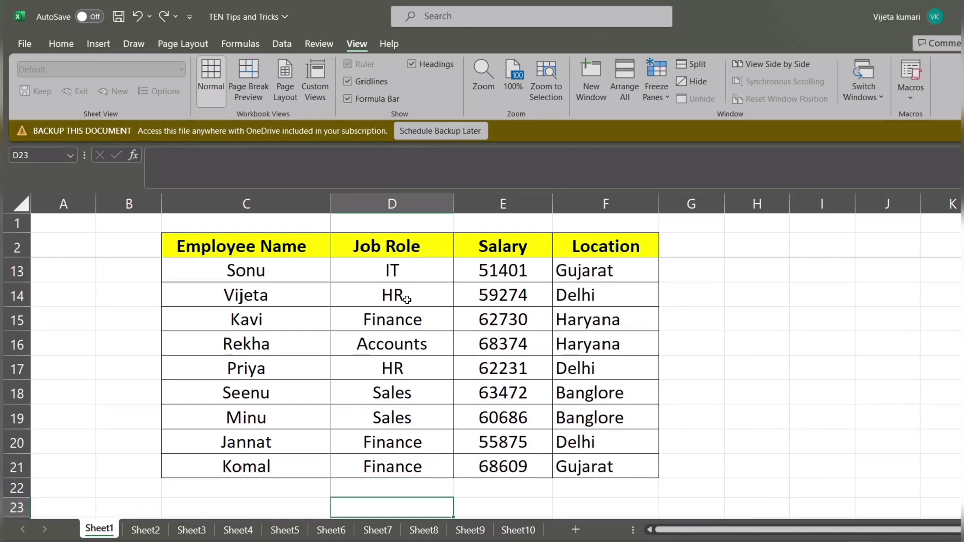
{"action": "key", "text": "Up"}
{"action": "key", "text": "ctrl+Up"}
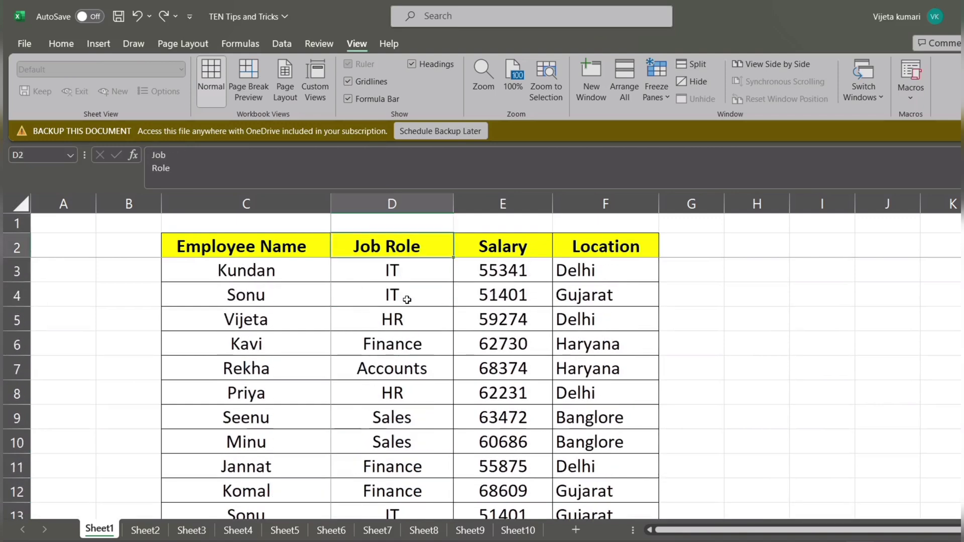
{"action": "key", "text": "Down"}
{"action": "key", "text": "Down"}
{"action": "key", "text": "Down"}
{"action": "key", "text": "Down"}
{"action": "key", "text": "Down"}
{"action": "key", "text": "Down"}
{"action": "key", "text": "Down"}
{"action": "key", "text": "Down"}
{"action": "key", "text": "Down"}
{"action": "key", "text": "Down"}
{"action": "key", "text": "Down"}
{"action": "key", "text": "Down"}
{"action": "key", "text": "Down"}
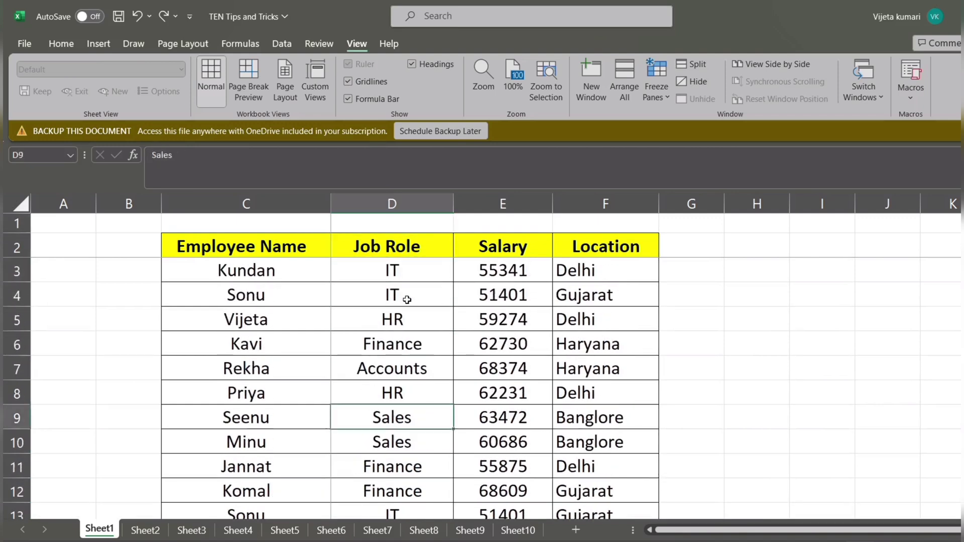
{"action": "key", "text": "Down"}
{"action": "key", "text": "Down"}
{"action": "key", "text": "Down"}
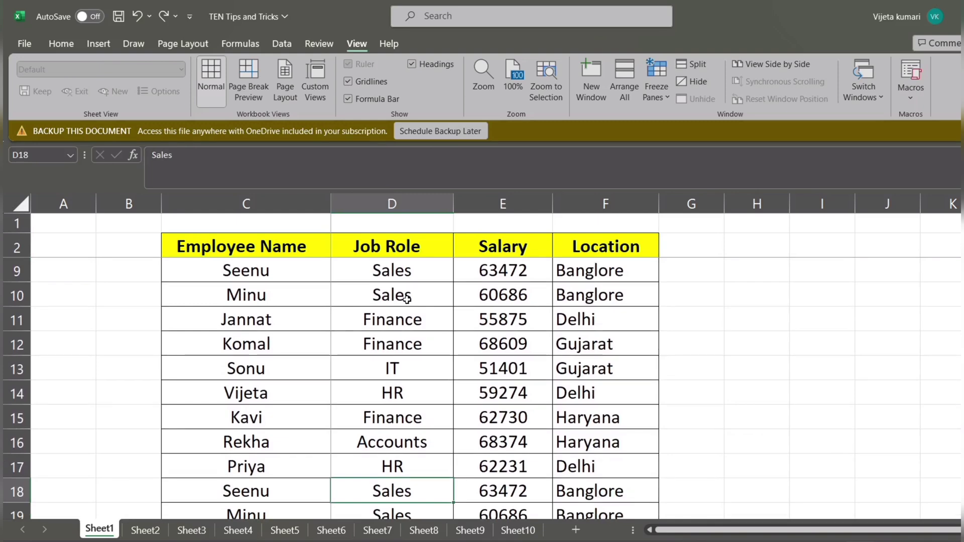
{"action": "key", "text": "Up"}
{"action": "key", "text": "Up"}
{"action": "key", "text": "Up"}
{"action": "key", "text": "Up"}
{"action": "key", "text": "Up"}
{"action": "key", "text": "Up"}
{"action": "key", "text": "Up"}
{"action": "key", "text": "Up"}
{"action": "key", "text": "Up"}
{"action": "key", "text": "Up"}
{"action": "key", "text": "Up"}
{"action": "key", "text": "Up"}
{"action": "key", "text": "Up"}
{"action": "key", "text": "Up"}
{"action": "key", "text": "Up"}
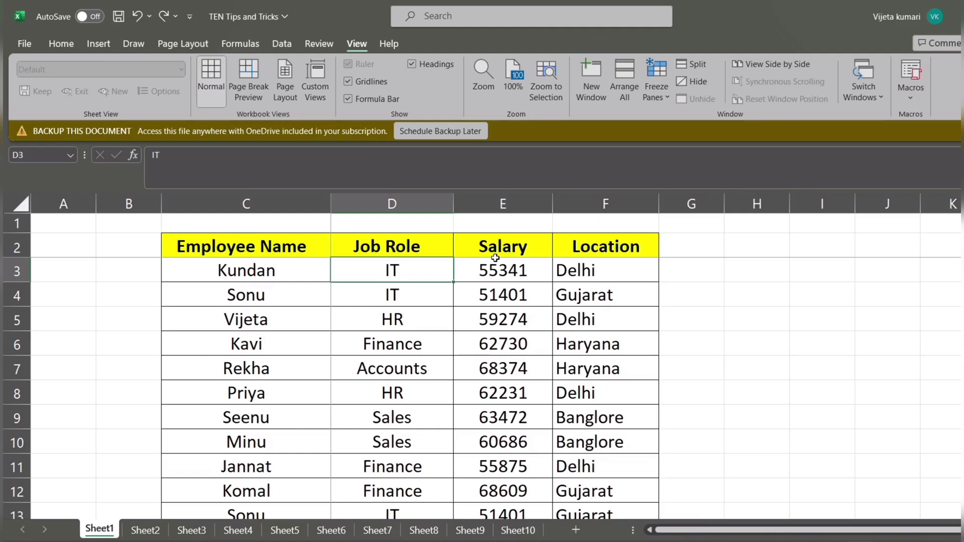
Step: Unfreeze the panes on Sheet1
{"action": "left_click", "coordinate": [655, 93]}
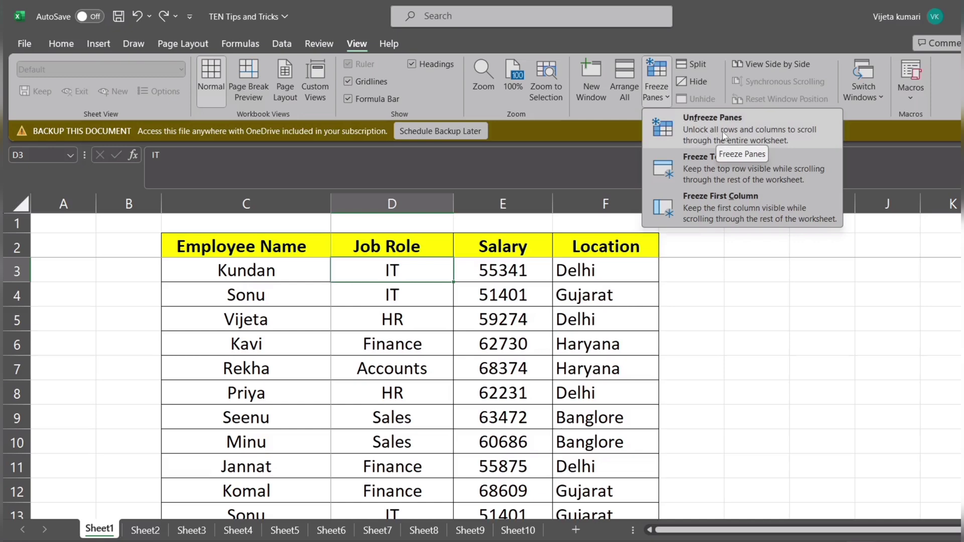
{"action": "left_click", "coordinate": [723, 134]}
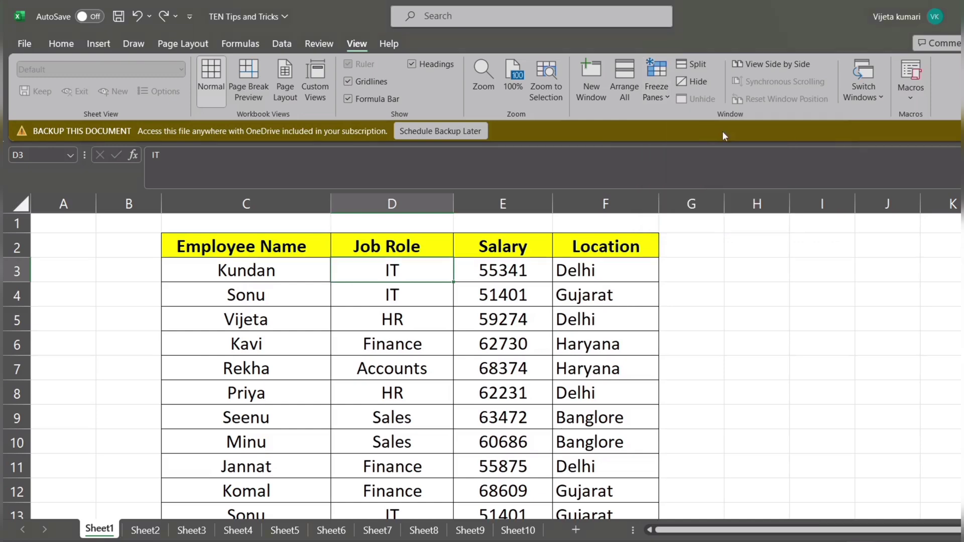
Step: Check how the headings behave without frozen panes by moving down the Job Role column and back to D1
{"action": "key", "text": "Down"}
{"action": "key", "text": "Down"}
{"action": "key", "text": "Down"}
{"action": "key", "text": "Down"}
{"action": "key", "text": "Down"}
{"action": "key", "text": "Down"}
{"action": "key", "text": "Down"}
{"action": "key", "text": "Down"}
{"action": "key", "text": "Down"}
{"action": "key", "text": "Down"}
{"action": "key", "text": "Down"}
{"action": "key", "text": "Down"}
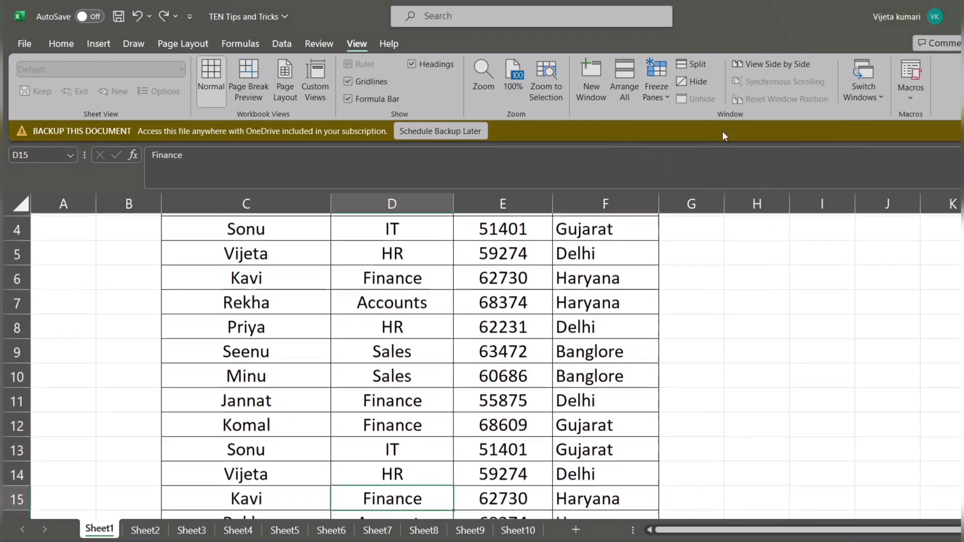
{"action": "key", "text": "Down"}
{"action": "key", "text": "Down"}
{"action": "key", "text": "Down"}
{"action": "key", "text": "Up"}
{"action": "key", "text": "Up"}
{"action": "key", "text": "Up"}
{"action": "key", "text": "Up"}
{"action": "key", "text": "Up"}
{"action": "key", "text": "Up"}
{"action": "key", "text": "Up"}
{"action": "key", "text": "Up"}
{"action": "key", "text": "Up"}
{"action": "key", "text": "Up"}
{"action": "key", "text": "Up"}
{"action": "key", "text": "Up"}
{"action": "key", "text": "Up"}
{"action": "key", "text": "Up"}
{"action": "key", "text": "Up"}
{"action": "key", "text": "Up"}
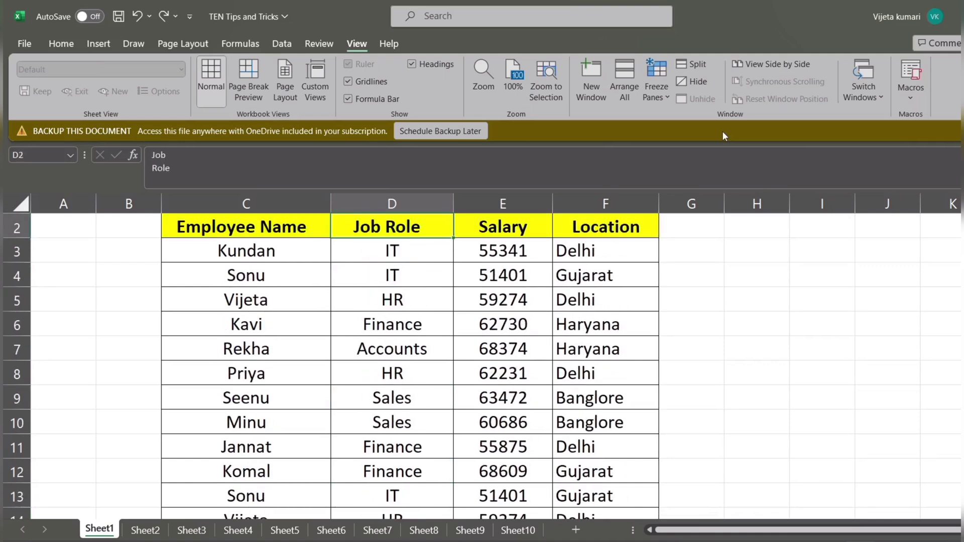
{"action": "key", "text": "Up"}
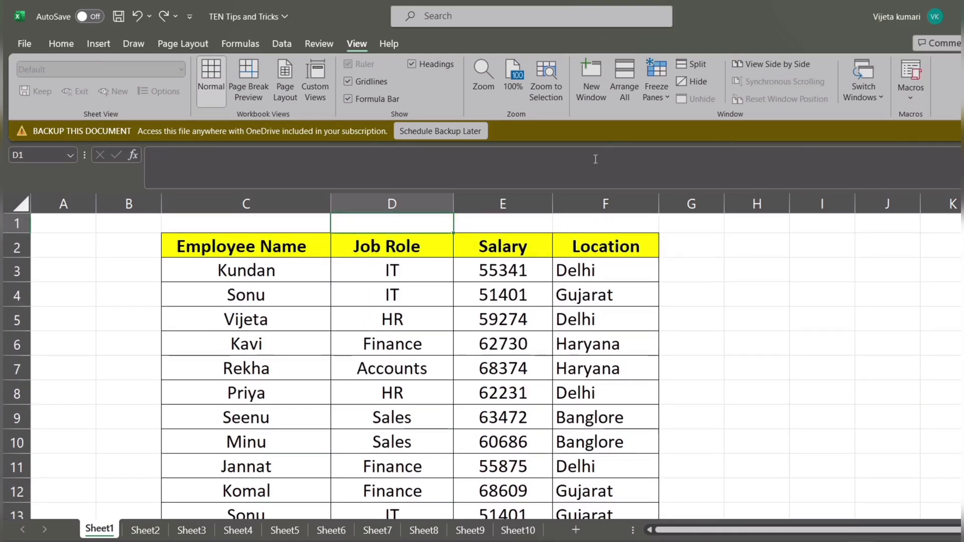
Step: Freeze the rows above and the columns before cell D3 again
{"action": "left_click", "coordinate": [427, 271]}
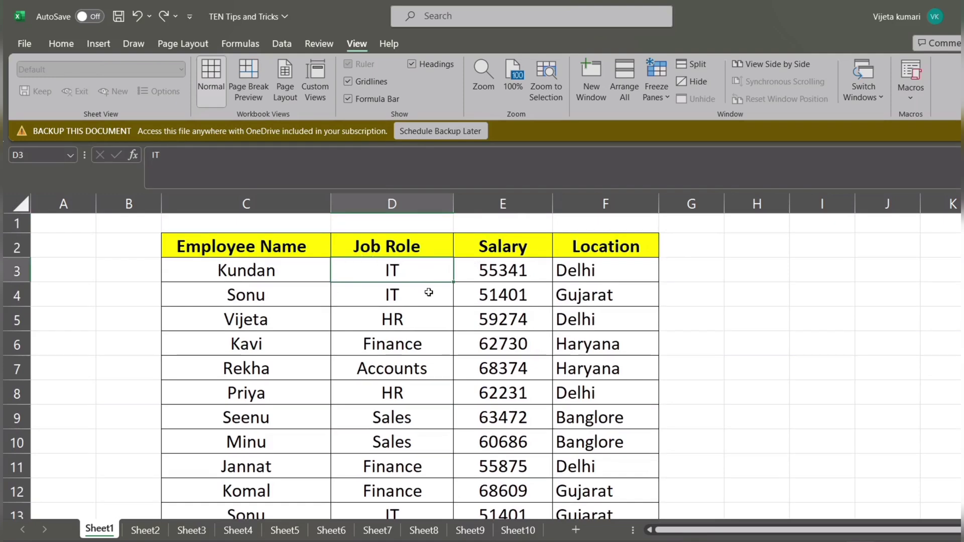
{"action": "key", "text": "alt"}
{"action": "key", "text": "w"}
{"action": "key", "text": "f"}
{"action": "key", "text": "f"}
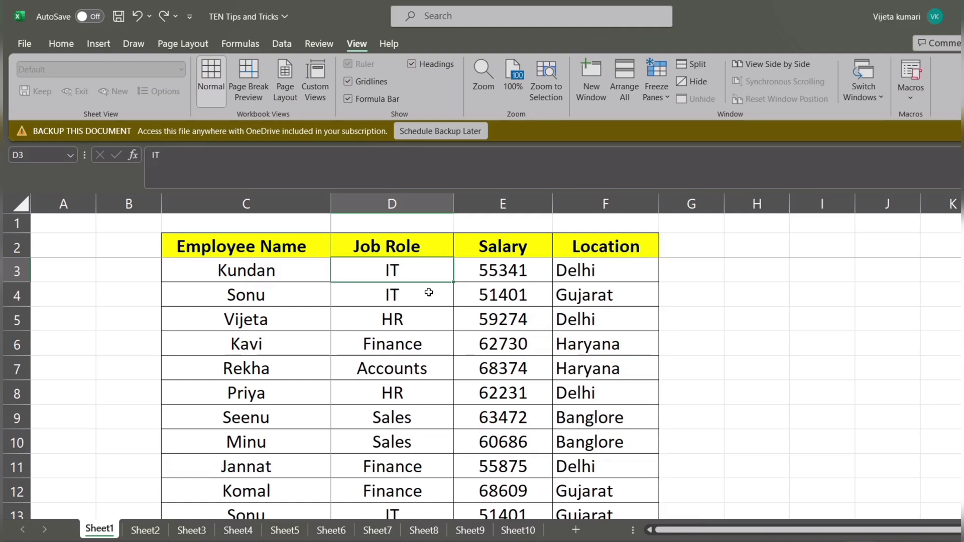
Step: Move down the Job Role column to D20 to check the headings with the panes frozen again
{"action": "key", "text": "Down"}
{"action": "key", "text": "Down"}
{"action": "key", "text": "Down"}
{"action": "key", "text": "Down"}
{"action": "key", "text": "Down"}
{"action": "key", "text": "Down"}
{"action": "key", "text": "Down"}
{"action": "key", "text": "Down"}
{"action": "key", "text": "Down"}
{"action": "key", "text": "Down"}
{"action": "key", "text": "Down"}
{"action": "key", "text": "Down"}
{"action": "key", "text": "Down"}
{"action": "key", "text": "Down"}
{"action": "key", "text": "Down"}
{"action": "key", "text": "Down"}
{"action": "key", "text": "Down"}
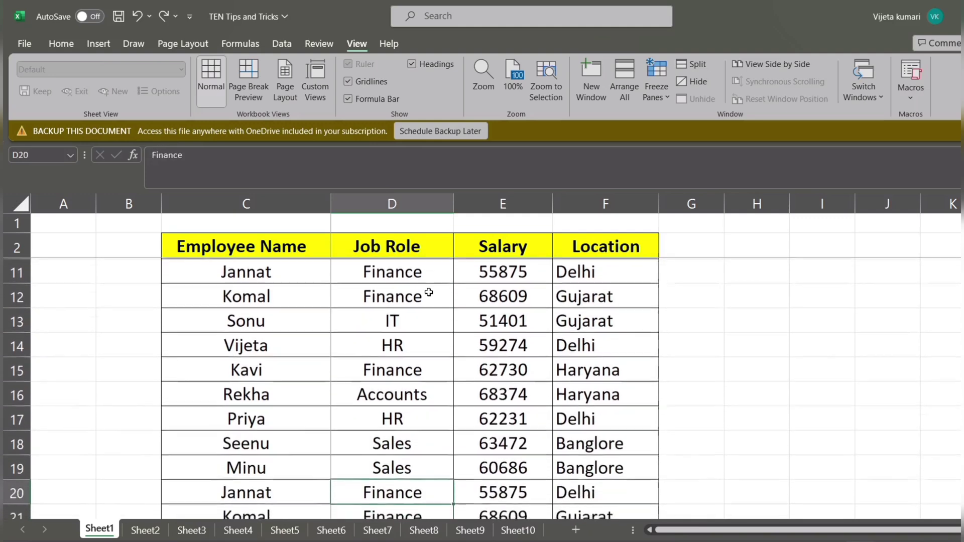
Step: Check the frozen headings by moving down the Job Role column to D23 and back up to D3
{"action": "key", "text": "Down"}
{"action": "key", "text": "Down"}
{"action": "key", "text": "Down"}
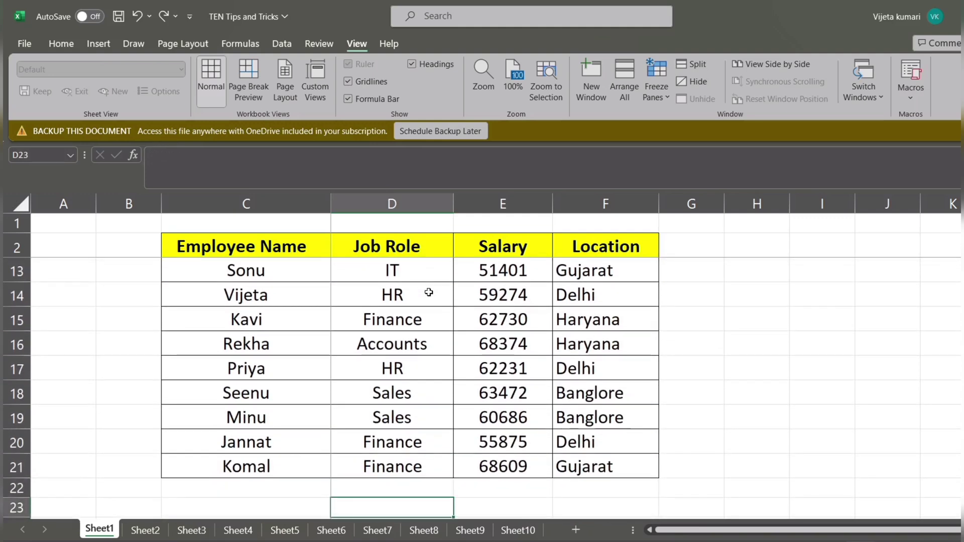
{"action": "key", "text": "Up"}
{"action": "key", "text": "Up"}
{"action": "key", "text": "Up"}
{"action": "key", "text": "Up"}
{"action": "key", "text": "Up"}
{"action": "key", "text": "Up"}
{"action": "key", "text": "Up"}
{"action": "key", "text": "Up"}
{"action": "key", "text": "Up"}
{"action": "key", "text": "Up"}
{"action": "key", "text": "Up"}
{"action": "key", "text": "Up"}
{"action": "key", "text": "Up"}
{"action": "key", "text": "Up"}
{"action": "key", "text": "Up"}
{"action": "key", "text": "Up"}
{"action": "key", "text": "Up"}
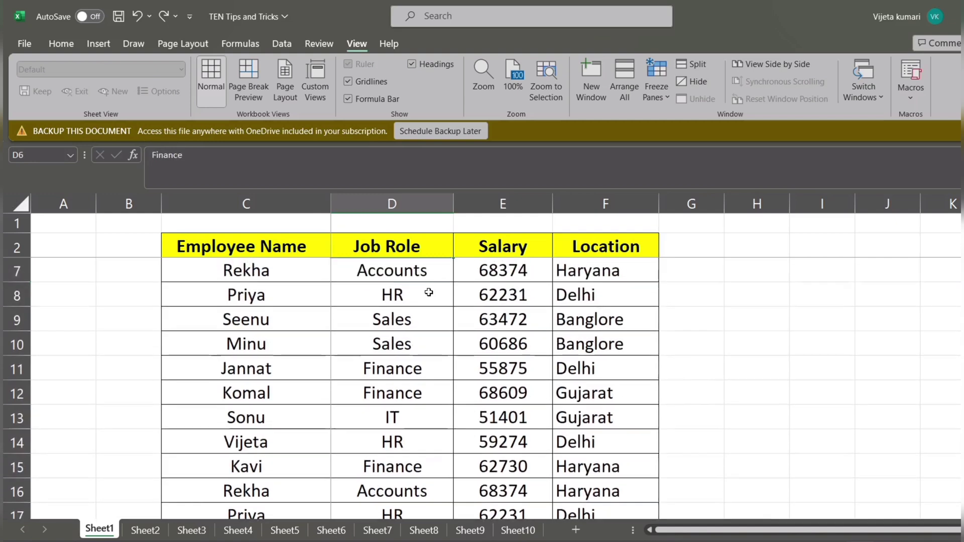
{"action": "key", "text": "Up"}
{"action": "key", "text": "Up"}
{"action": "key", "text": "Up"}
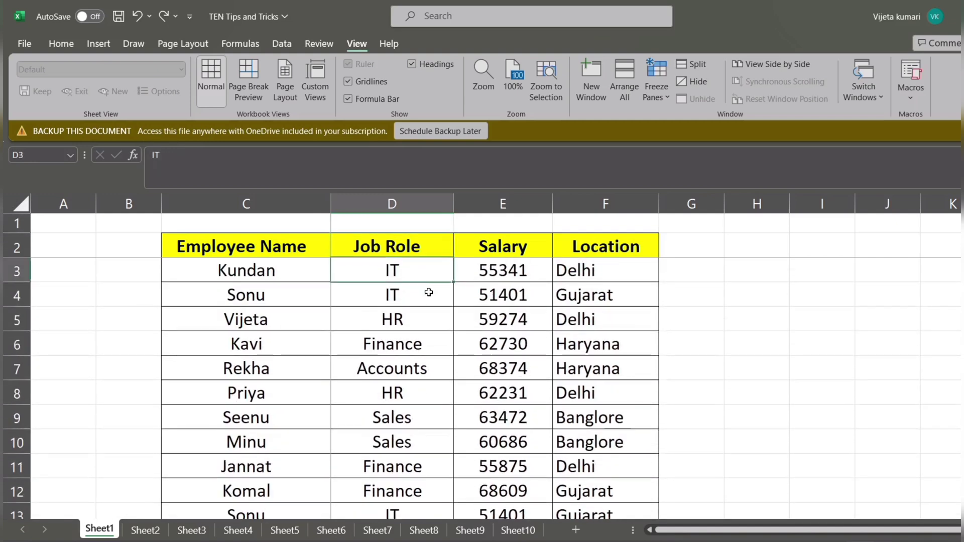
Step: Unfreeze the panes on Sheet1
{"action": "key", "text": "w"}
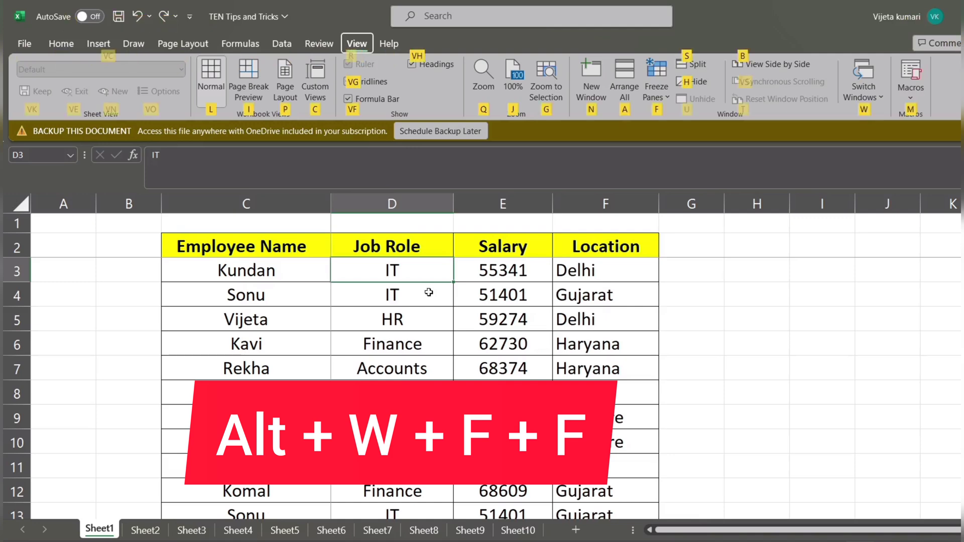
{"action": "key", "text": "f"}
{"action": "key", "text": "f"}
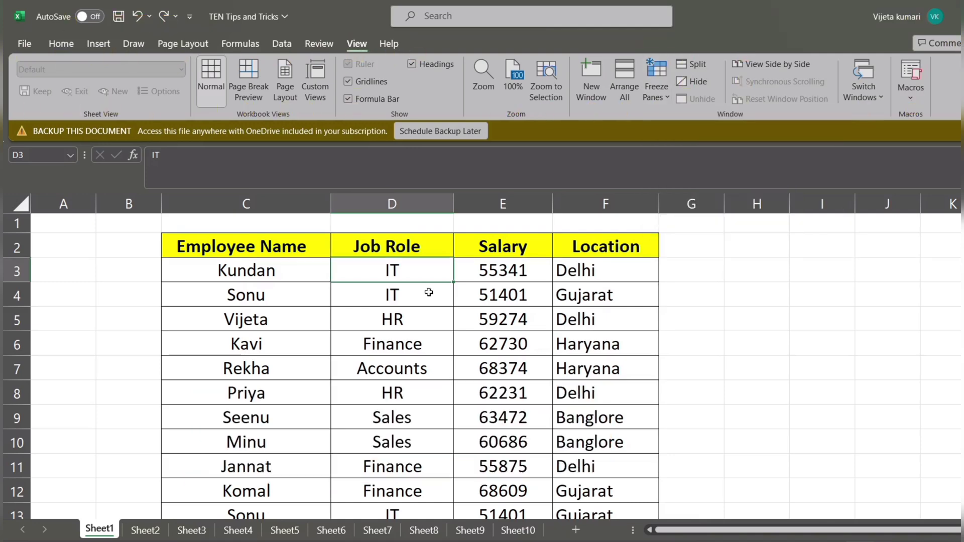
Step: Check how the headings scroll without frozen panes by moving down the Job Role column to D14 and back up
{"action": "key", "text": "Down"}
{"action": "key", "text": "Down"}
{"action": "key", "text": "Down"}
{"action": "key", "text": "Down"}
{"action": "key", "text": "Down"}
{"action": "key", "text": "Down"}
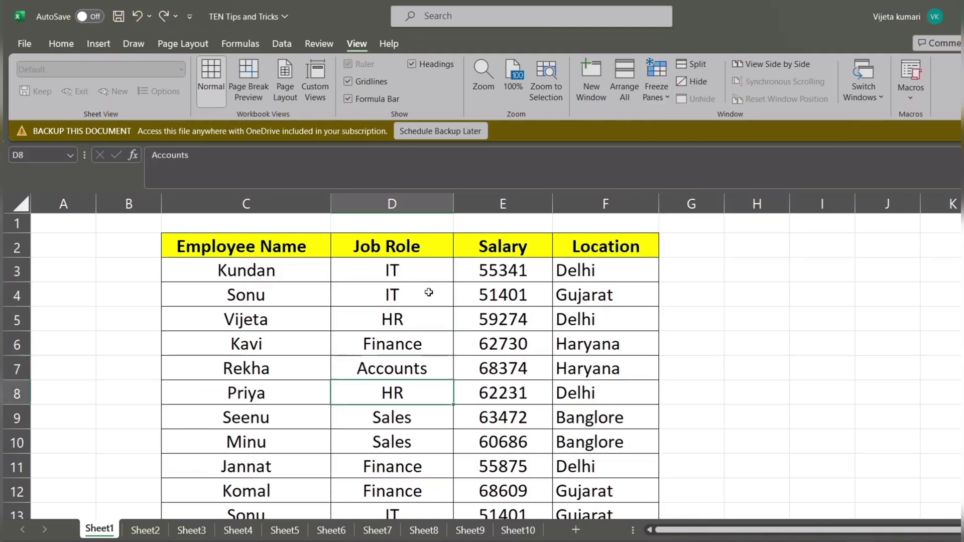
{"action": "key", "text": "Down"}
{"action": "key", "text": "Down"}
{"action": "key", "text": "Down"}
{"action": "key", "text": "Down"}
{"action": "key", "text": "Down"}
{"action": "key", "text": "Down"}
{"action": "key", "text": "Down"}
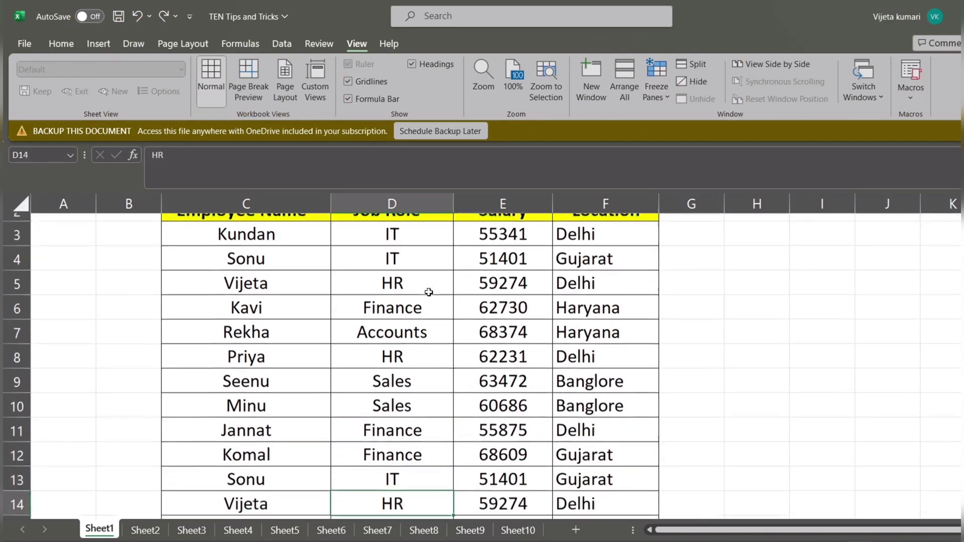
{"action": "key", "text": "Up"}
{"action": "key", "text": "Up"}
{"action": "key", "text": "Up"}
{"action": "key", "text": "Up"}
{"action": "key", "text": "Up"}
{"action": "key", "text": "Up"}
{"action": "key", "text": "Up"}
{"action": "key", "text": "Up"}
{"action": "key", "text": "Up"}
{"action": "key", "text": "Up"}
{"action": "key", "text": "Up"}
{"action": "key", "text": "Up"}
{"action": "key", "text": "Up"}
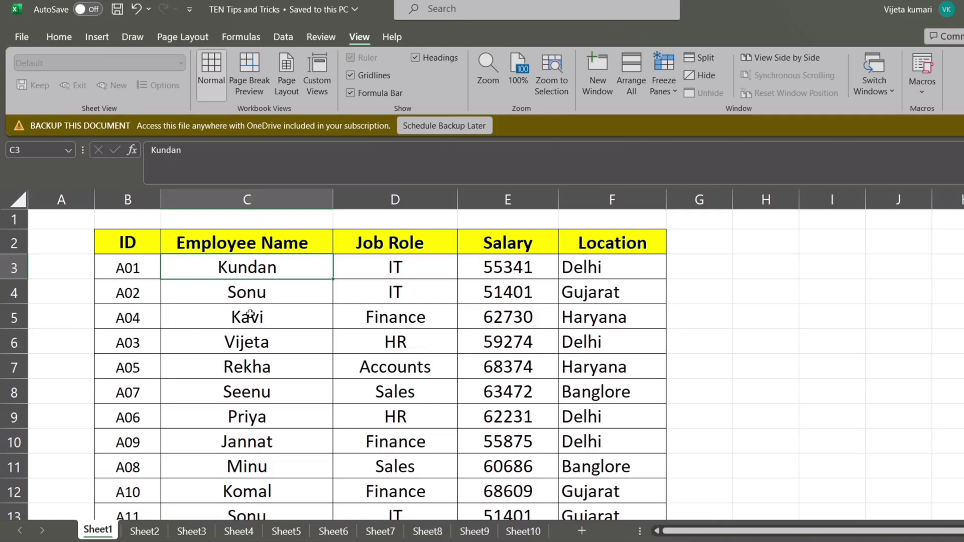
Step: Check the sequence of the employee IDs in B3:B6 and highlight the whole record in row 6
{"action": "left_click", "coordinate": [154, 269]}
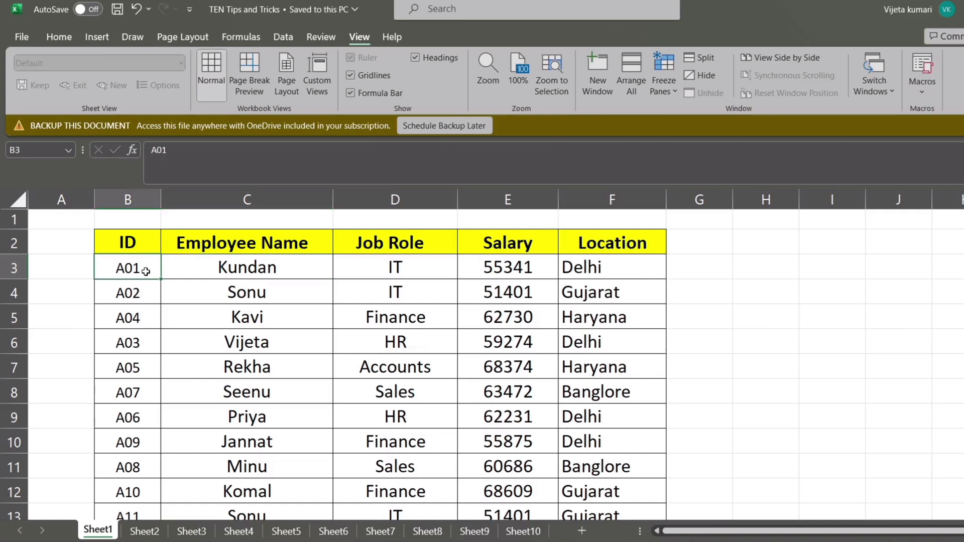
{"action": "left_click", "coordinate": [141, 293]}
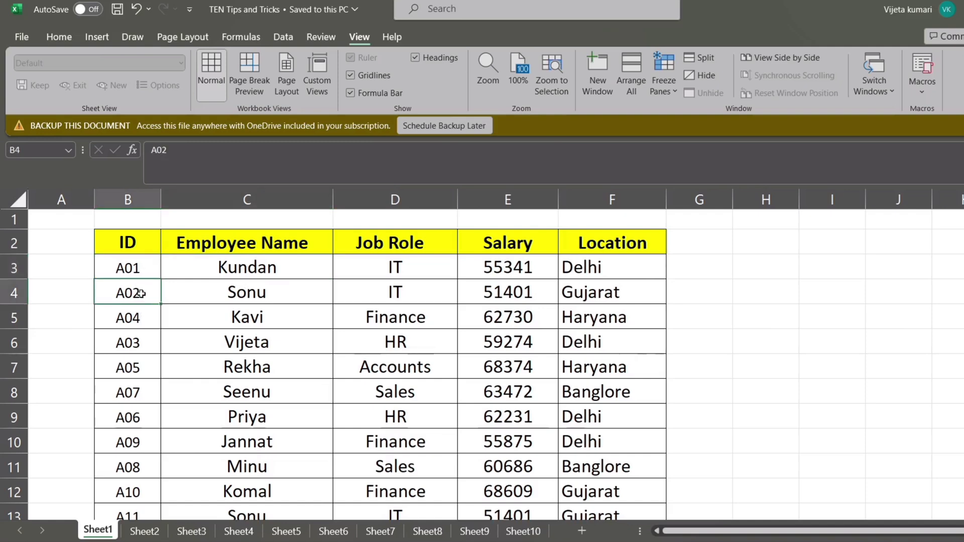
{"action": "left_click", "coordinate": [145, 266]}
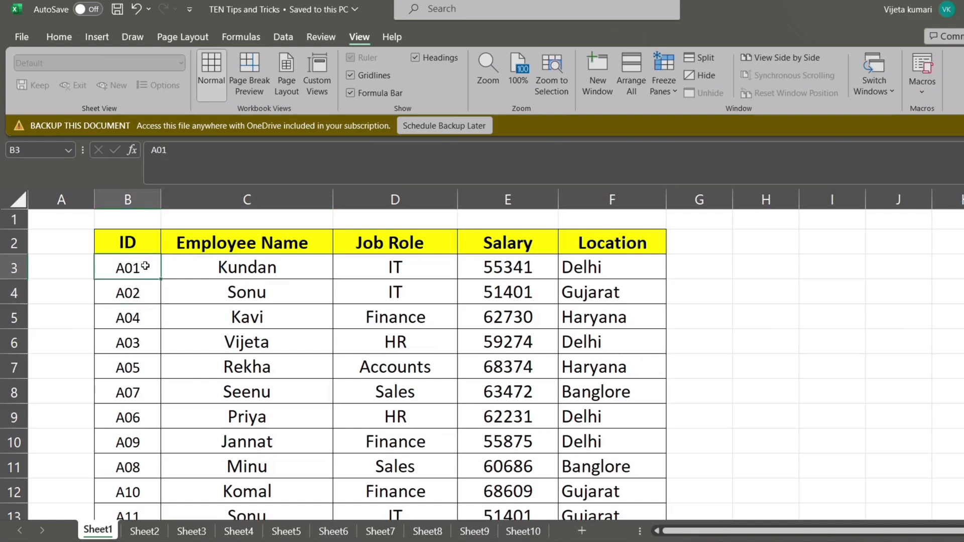
{"action": "left_click", "coordinate": [136, 296]}
{"action": "left_click_drag", "start_coordinate": [136, 316], "coordinate": [136, 337]}
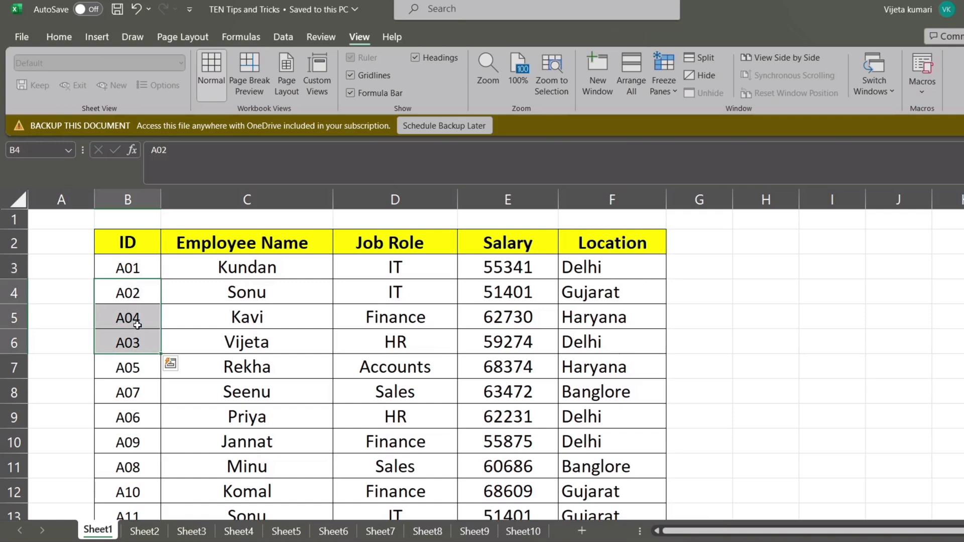
{"action": "left_click", "coordinate": [135, 321]}
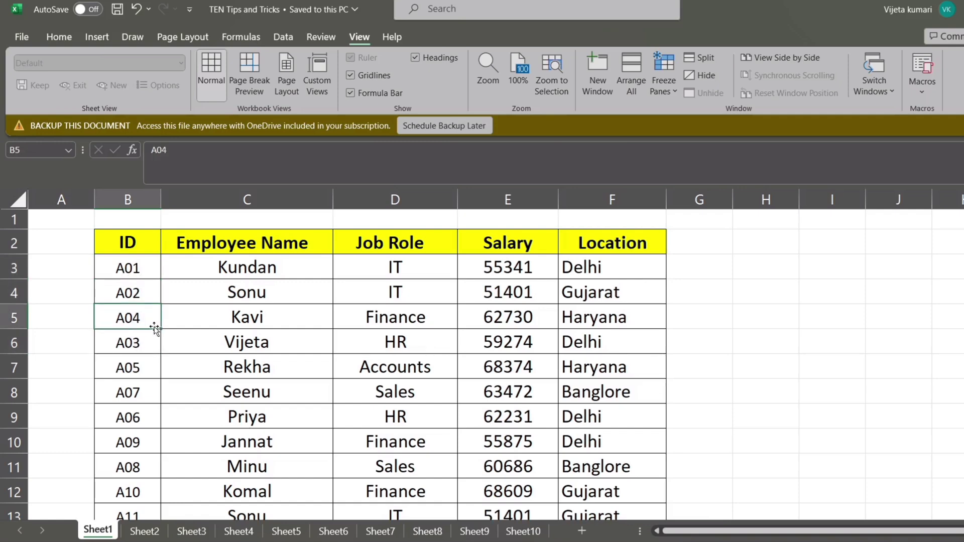
{"action": "left_click", "coordinate": [148, 339]}
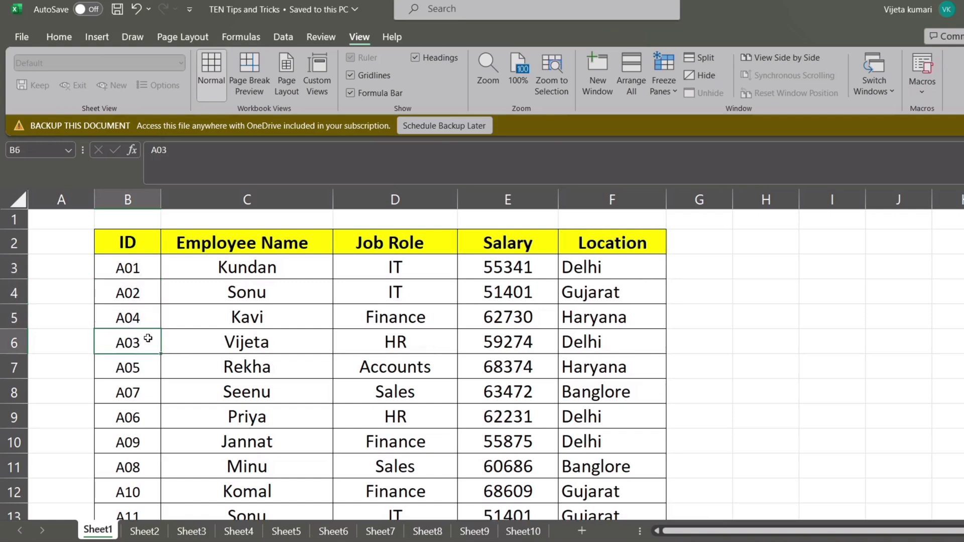
{"action": "left_click", "coordinate": [5, 343]}
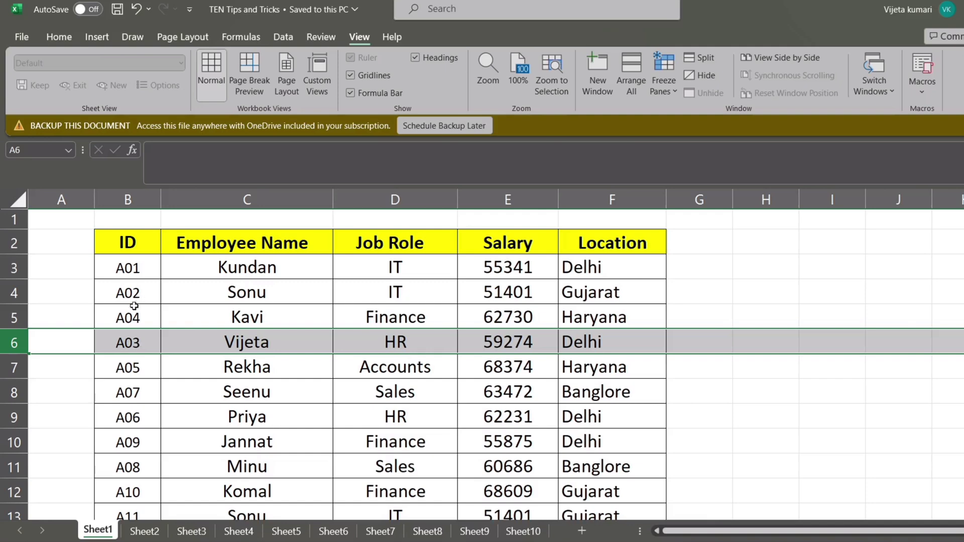
{"action": "left_click", "coordinate": [126, 345]}
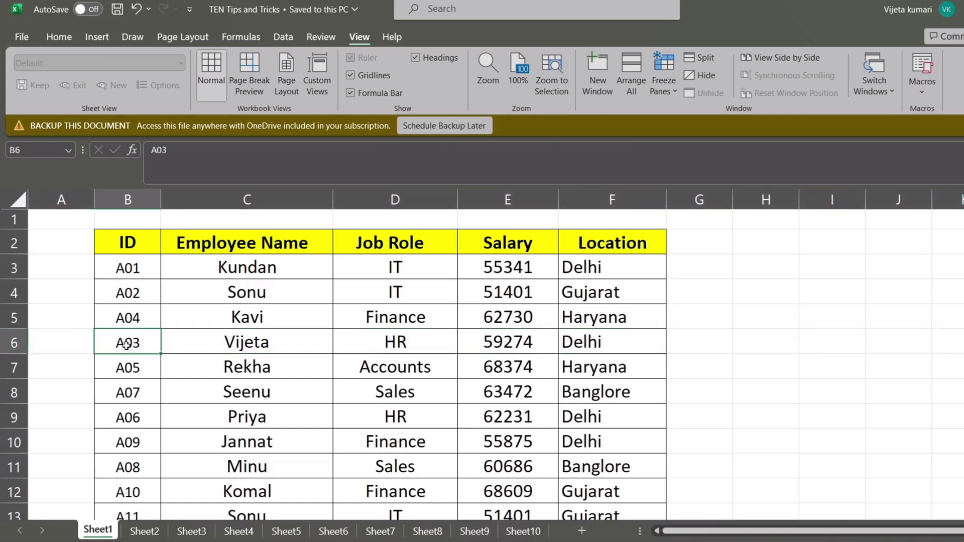
{"action": "left_click", "coordinate": [15, 343]}
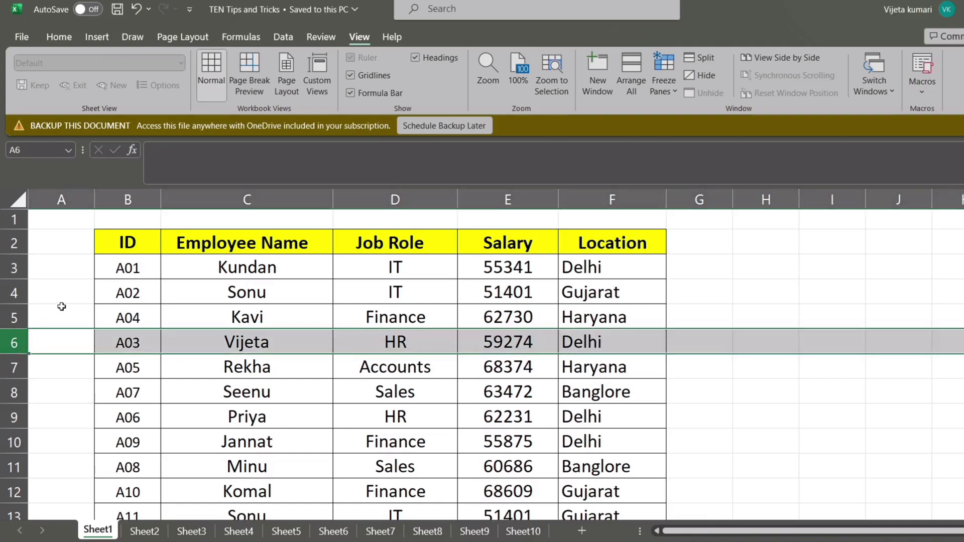
Step: Insert a blank row above row 5 in the employee table
{"action": "left_click", "coordinate": [119, 321]}
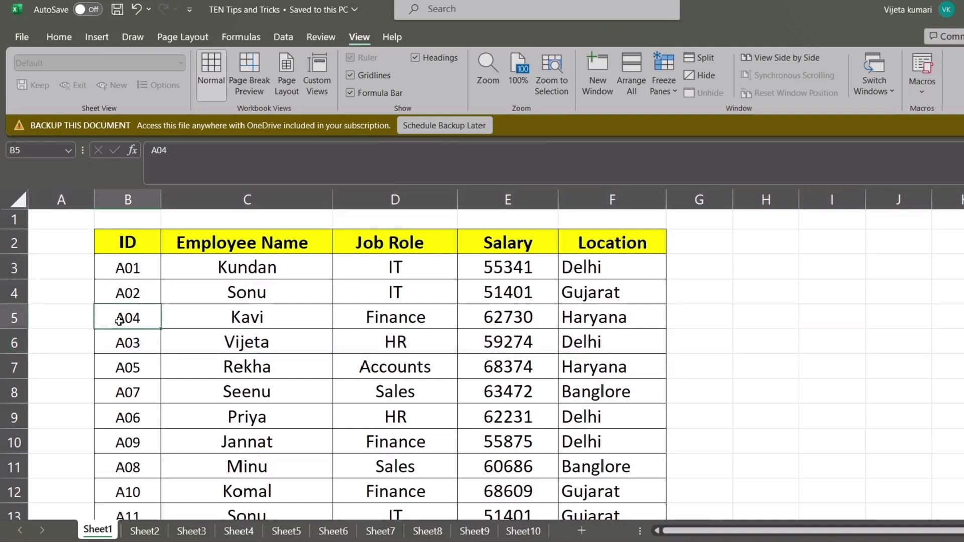
{"action": "key", "text": "shift+space"}
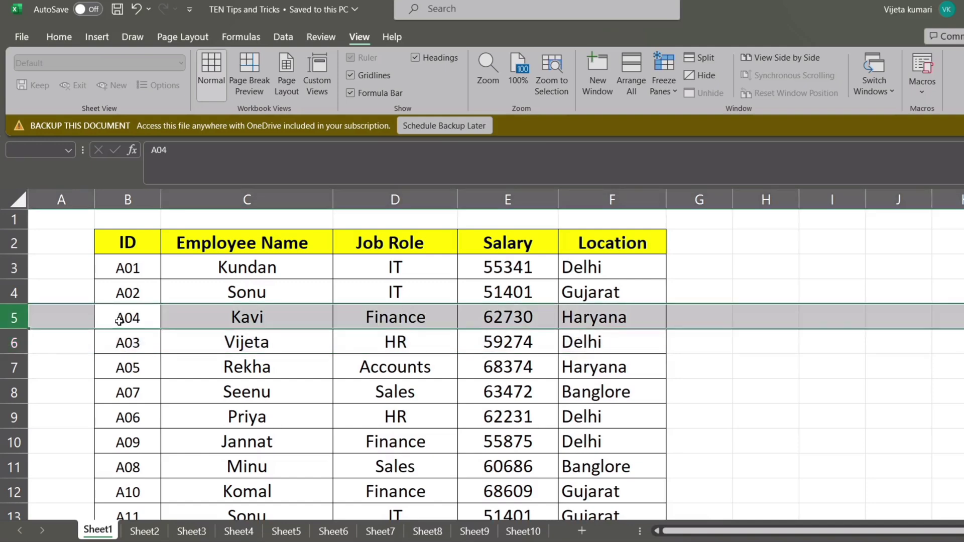
{"action": "key", "text": "ctrl+shift+plus"}
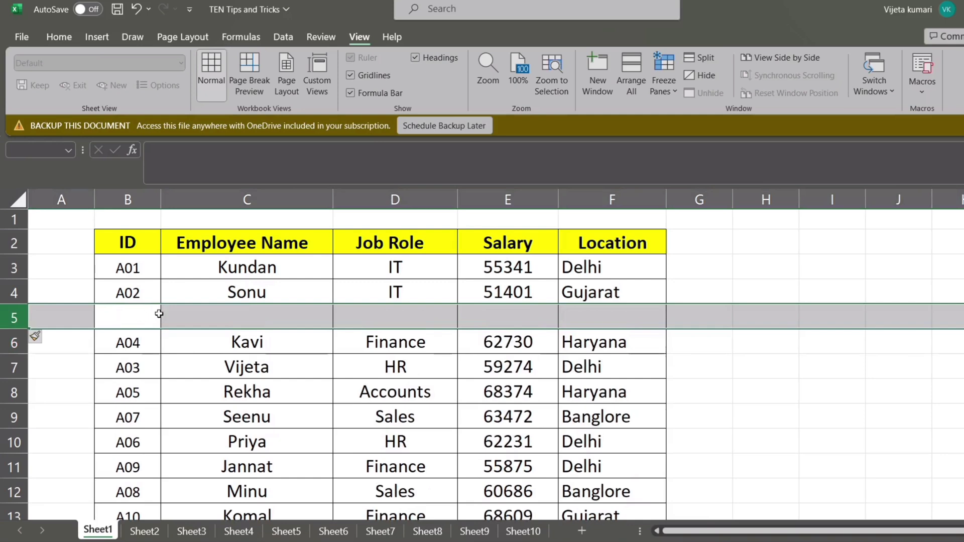
Step: Cut the employee record in B7:F7 and paste it into the blank row starting at B5
{"action": "left_click", "coordinate": [177, 316]}
{"action": "left_click_drag", "start_coordinate": [110, 367], "coordinate": [574, 369]}
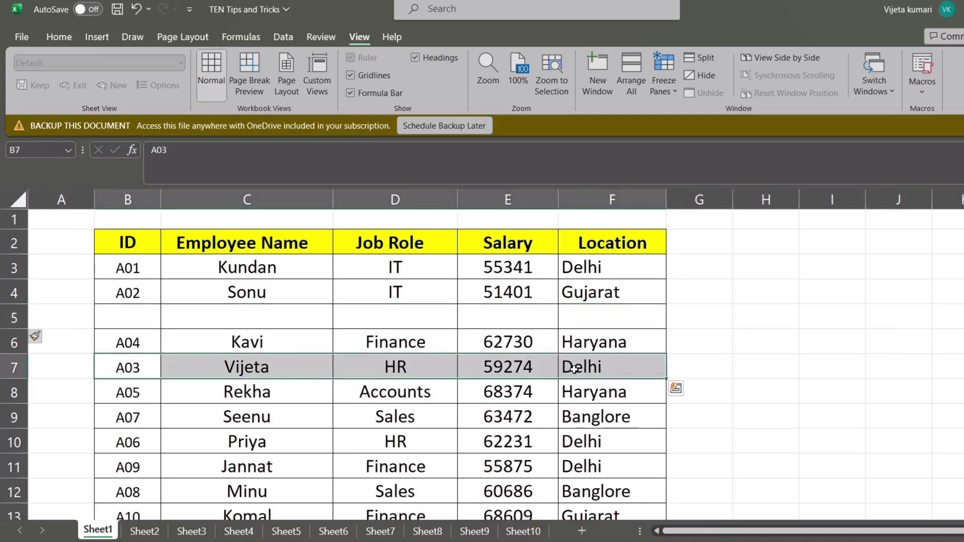
{"action": "key", "text": "ctrl+x"}
{"action": "left_click", "coordinate": [131, 312]}
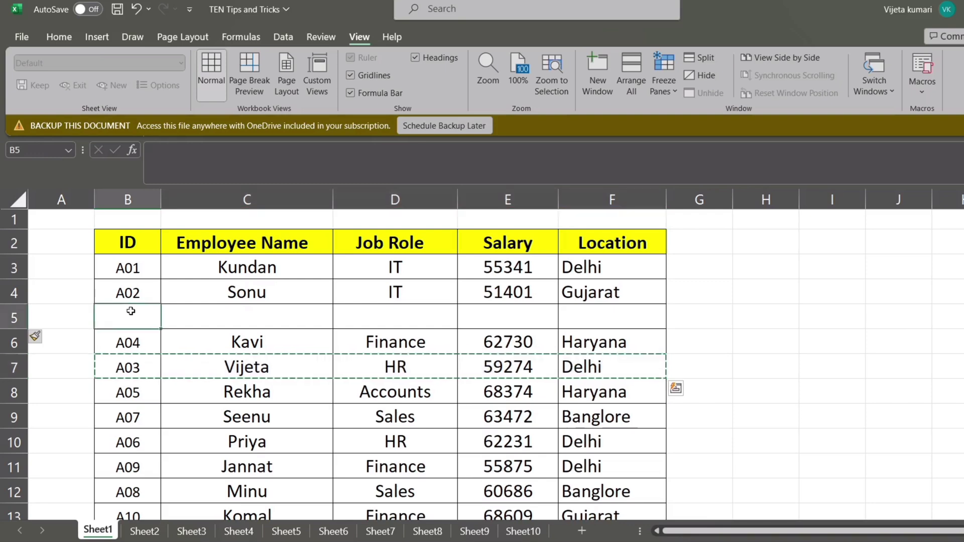
{"action": "key", "text": "ctrl+v"}
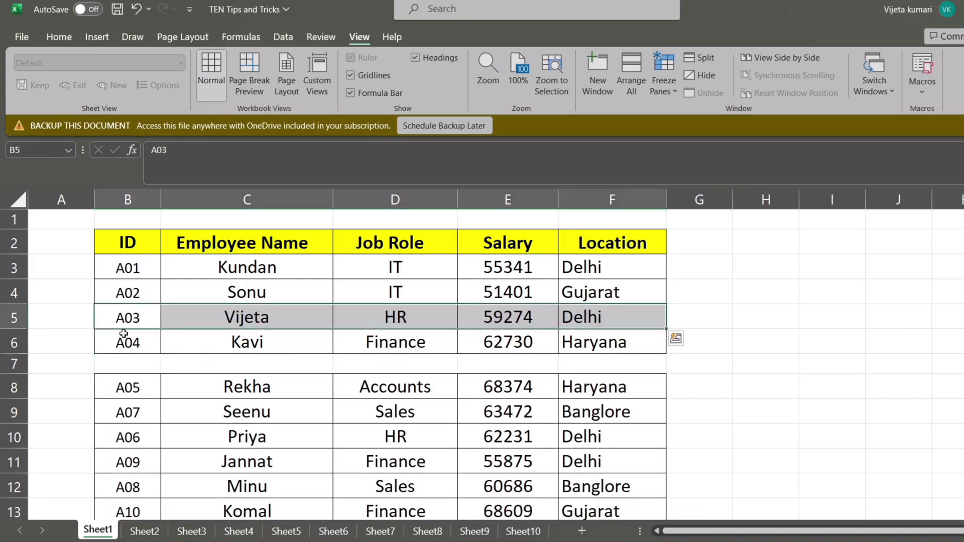
Step: Delete the empty row 7 left behind in the employee table
{"action": "left_click", "coordinate": [120, 365]}
{"action": "key", "text": "shift+space"}
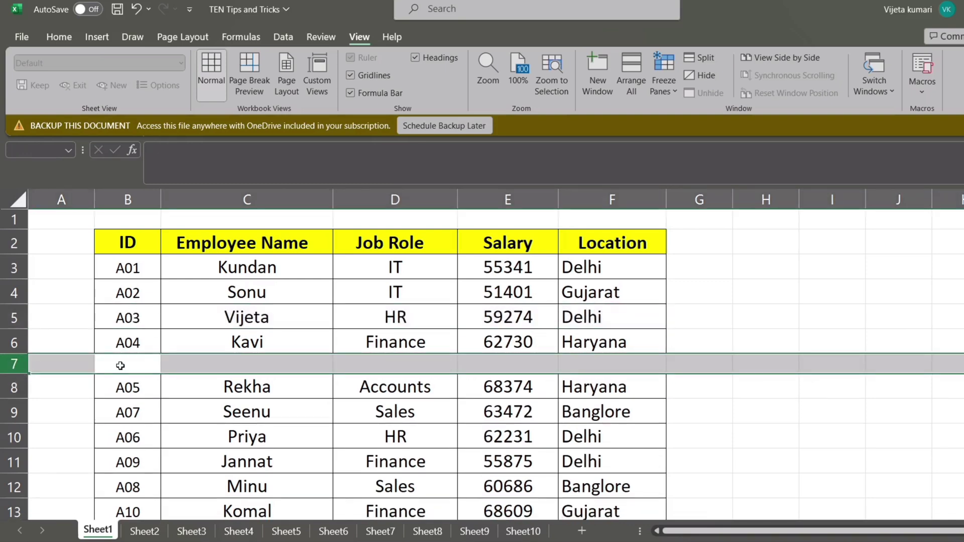
{"action": "key", "text": "ctrl+minus"}
{"action": "left_click", "coordinate": [149, 343]}
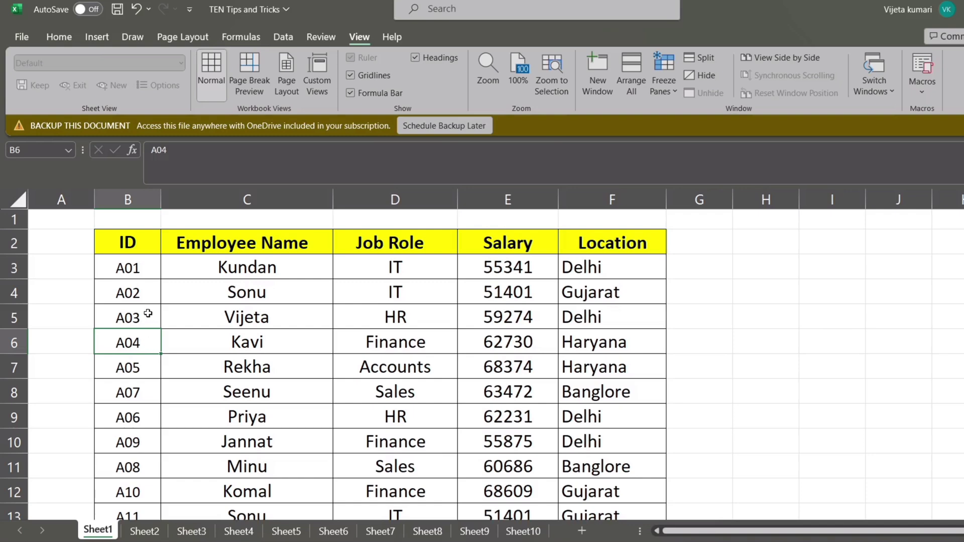
Step: Move the entire row 9 directly above row 8 without overwriting it, so the employee IDs run in sequence
{"action": "left_click", "coordinate": [135, 368]}
{"action": "left_click", "coordinate": [136, 390]}
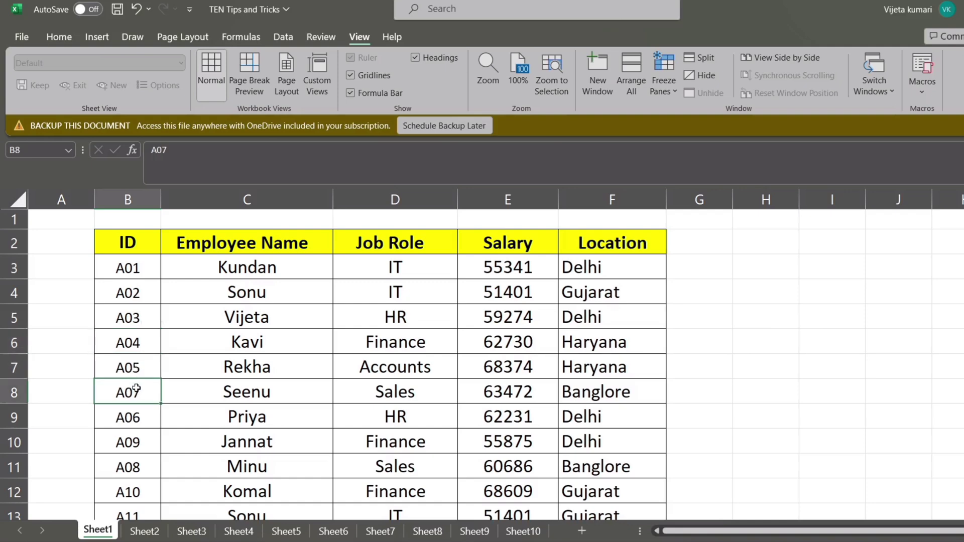
{"action": "left_click", "coordinate": [136, 421]}
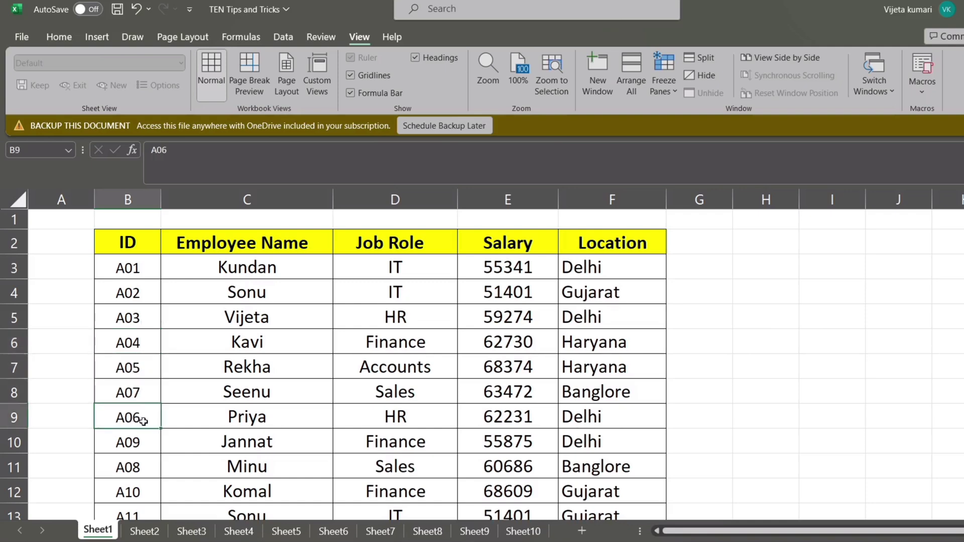
{"action": "left_click", "coordinate": [139, 390]}
{"action": "left_click", "coordinate": [137, 417]}
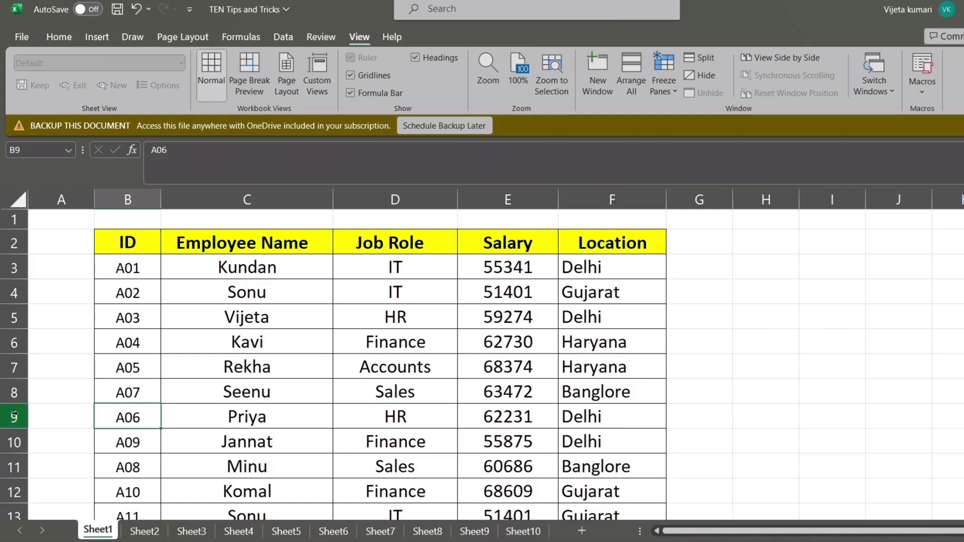
{"action": "left_click", "coordinate": [14, 416]}
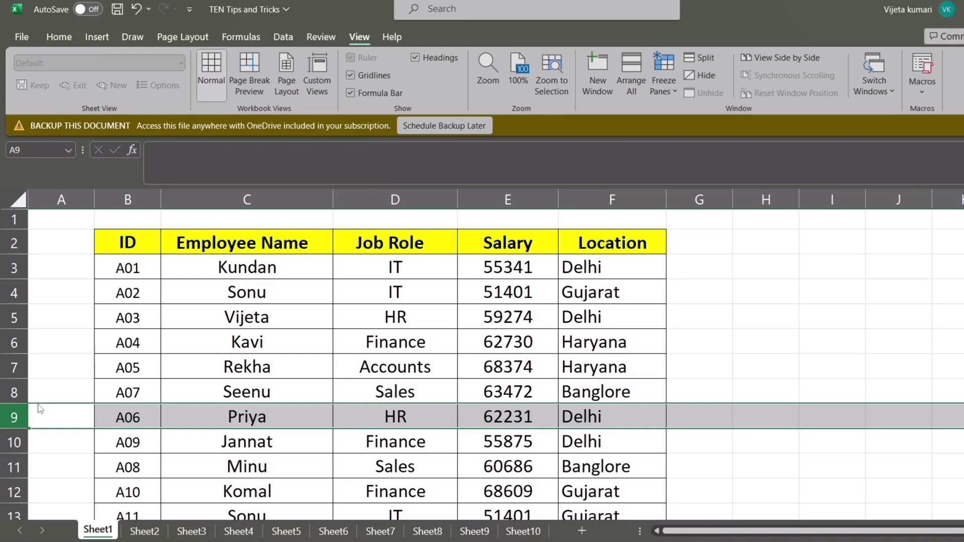
{"action": "left_click_drag", "start_coordinate": [40, 410], "coordinate": [40, 384]}
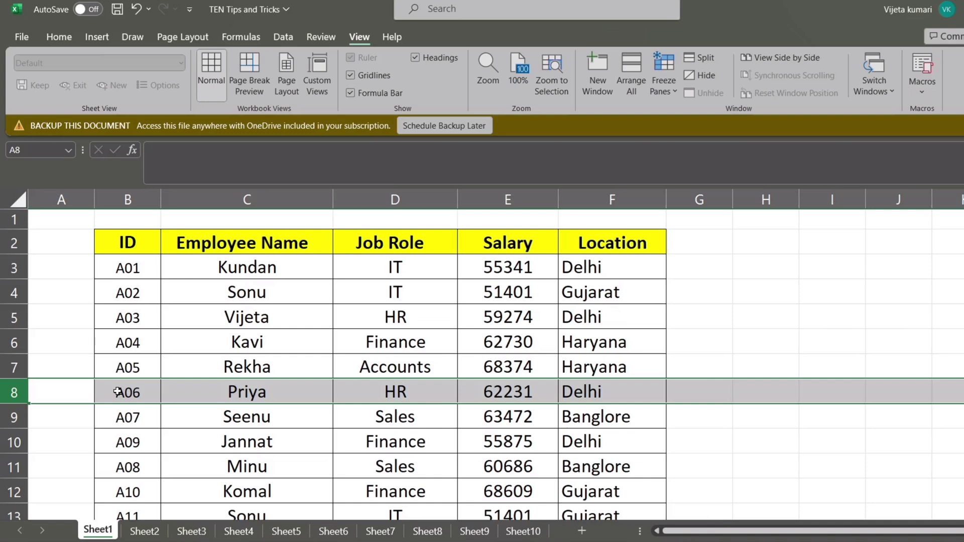
Step: Move the entire row 11 directly above row 10 without overwriting it, so employee ID A08 comes before A09
{"action": "left_click", "coordinate": [121, 433]}
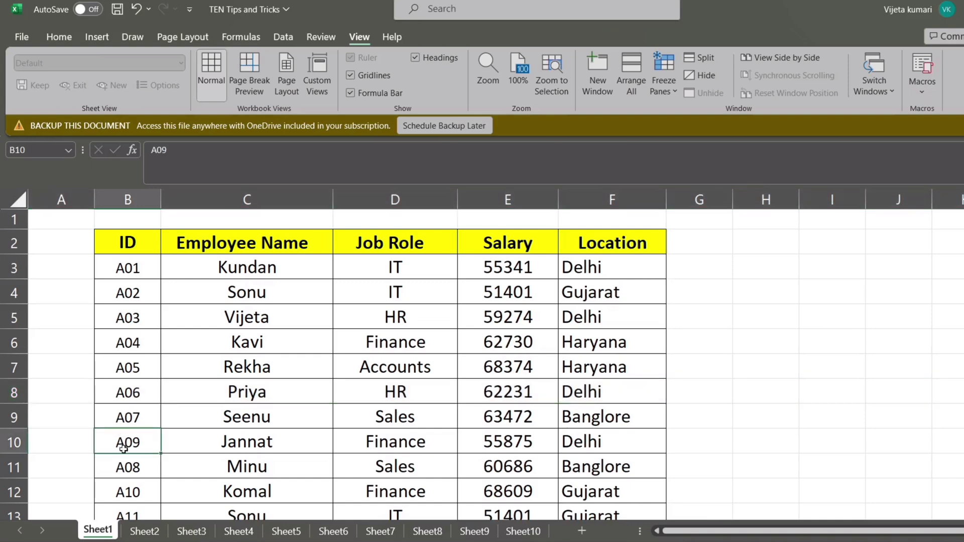
{"action": "left_click", "coordinate": [145, 416]}
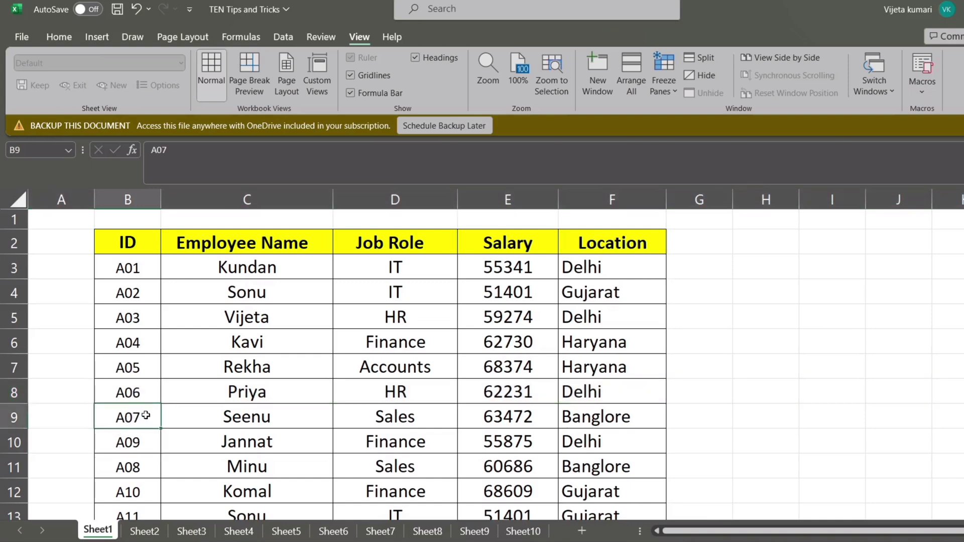
{"action": "left_click", "coordinate": [144, 445]}
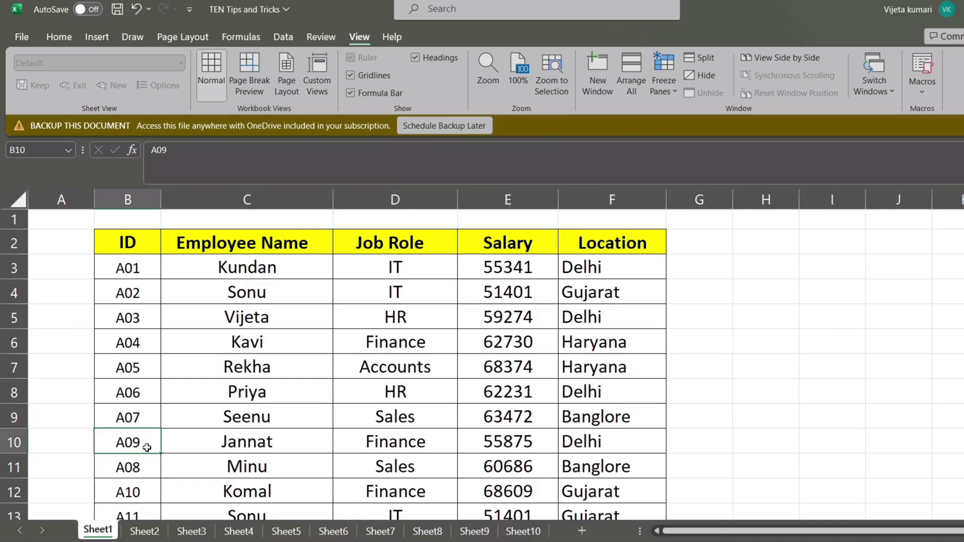
{"action": "left_click", "coordinate": [138, 472]}
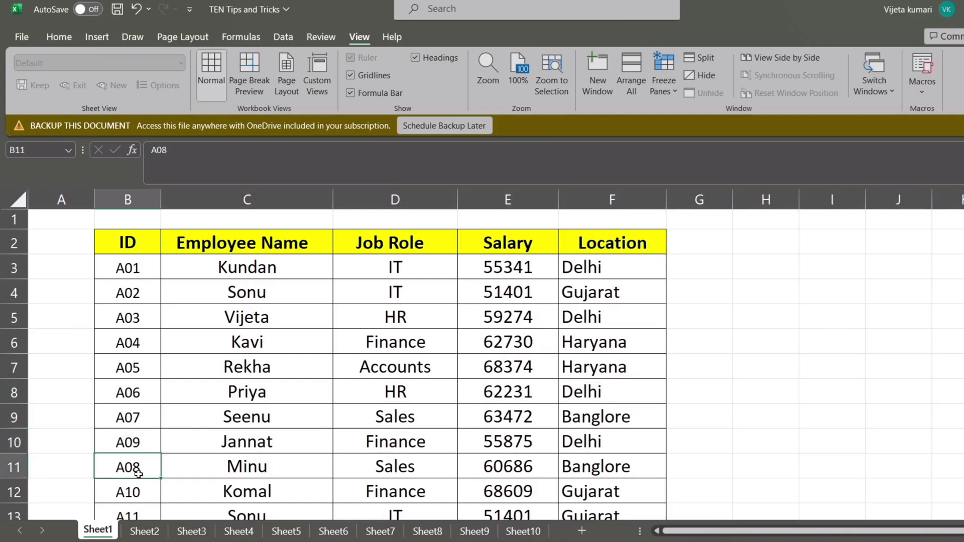
{"action": "left_click", "coordinate": [6, 464]}
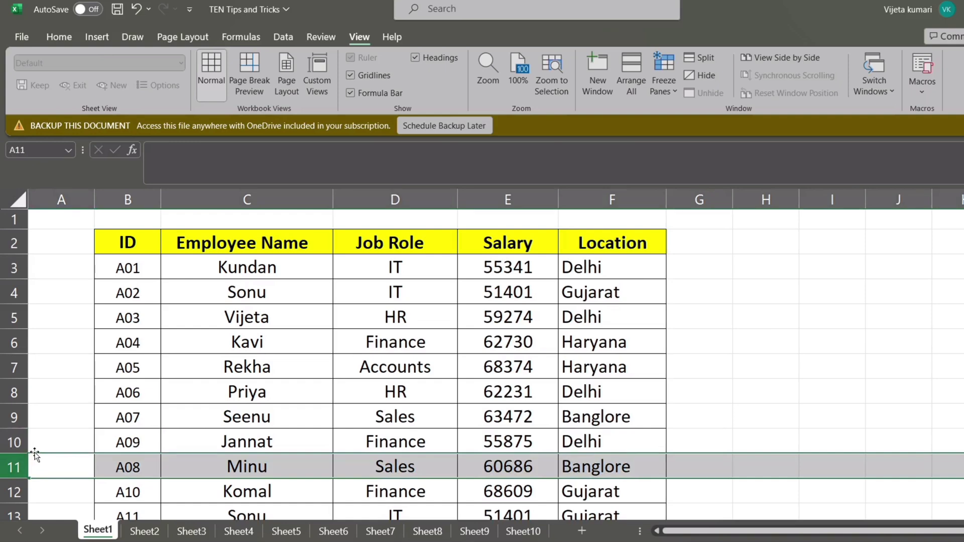
{"action": "left_click_drag", "start_coordinate": [35, 454], "coordinate": [40, 431]}
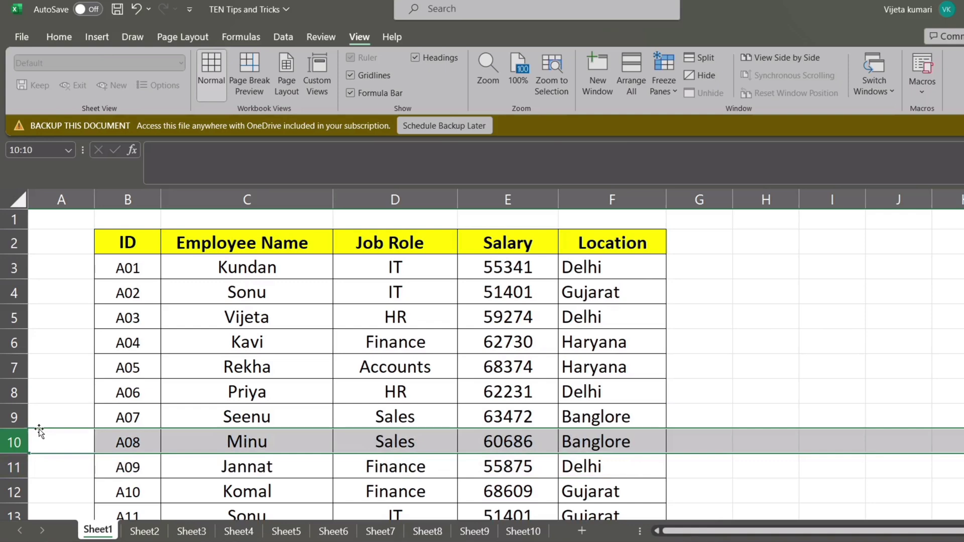
{"action": "left_click", "coordinate": [152, 444]}
{"action": "left_click", "coordinate": [144, 469]}
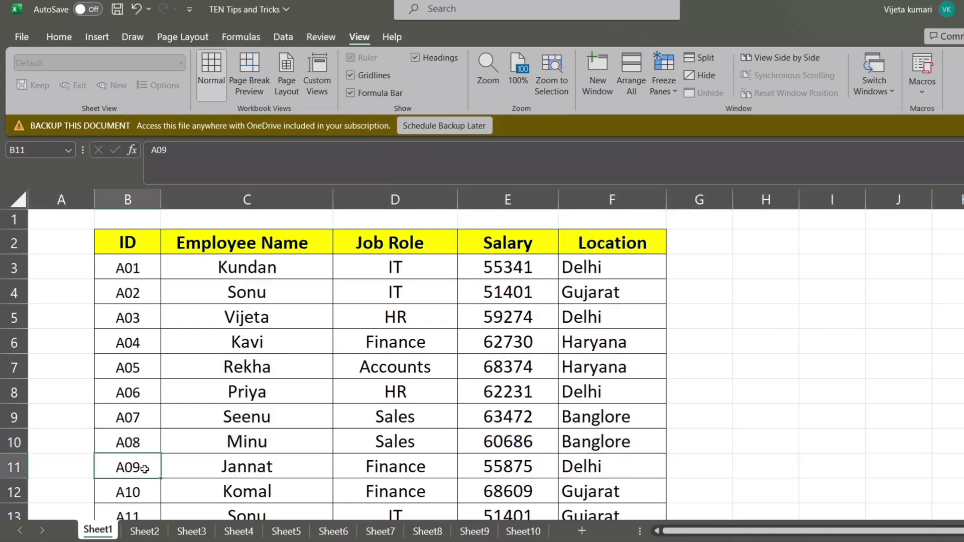
{"action": "left_click", "coordinate": [132, 347]}
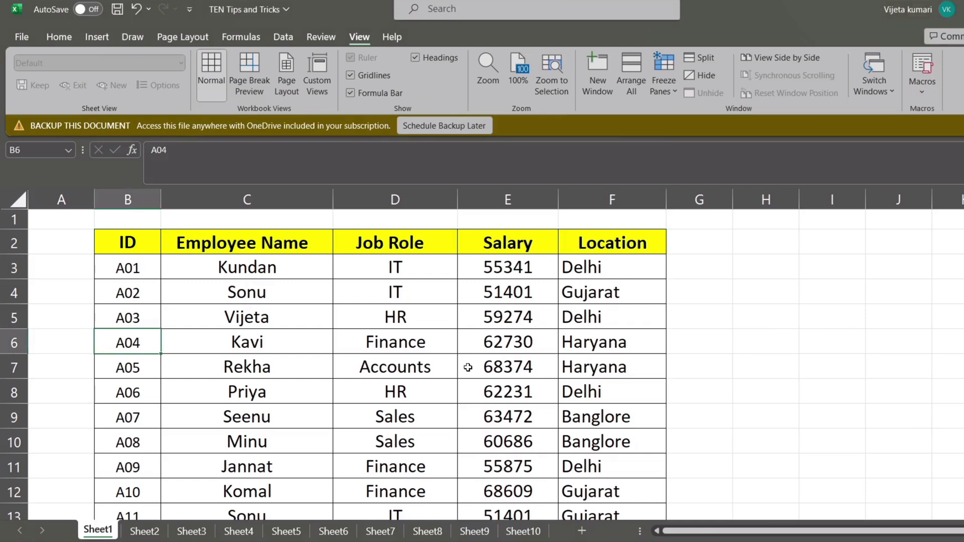
{"action": "left_click", "coordinate": [134, 366]}
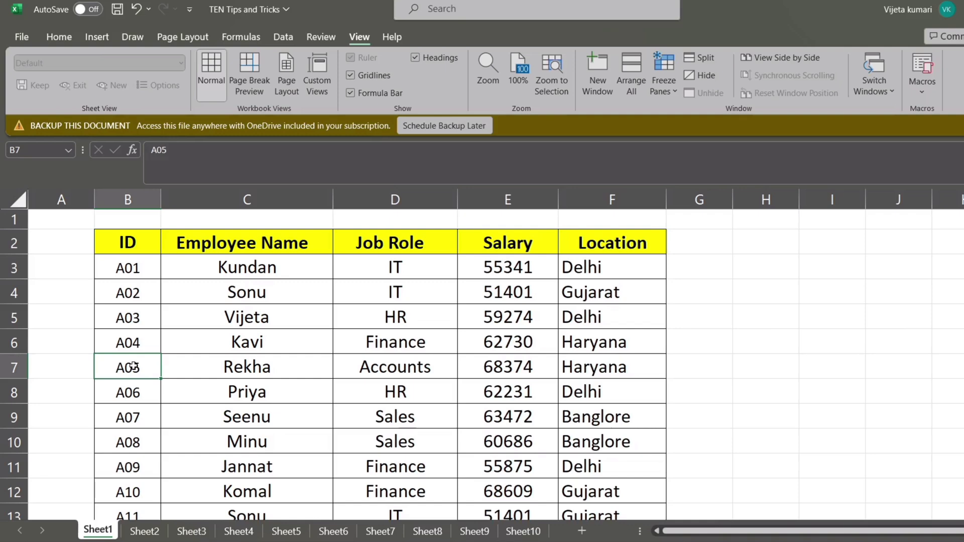
Step: Move the entire Location column directly before the Salary column without overwriting any data
{"action": "left_click", "coordinate": [391, 309]}
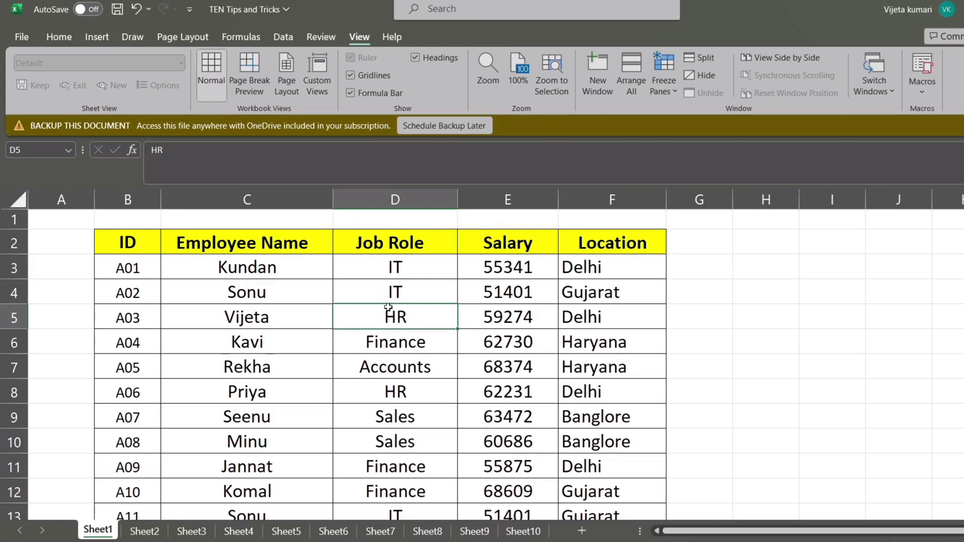
{"action": "left_click", "coordinate": [412, 246]}
{"action": "left_click", "coordinate": [480, 242]}
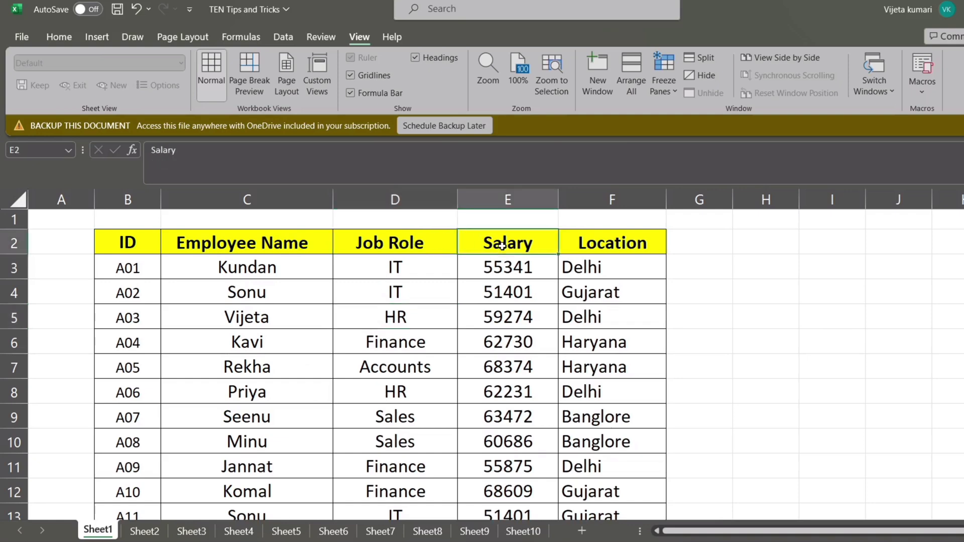
{"action": "left_click", "coordinate": [599, 246]}
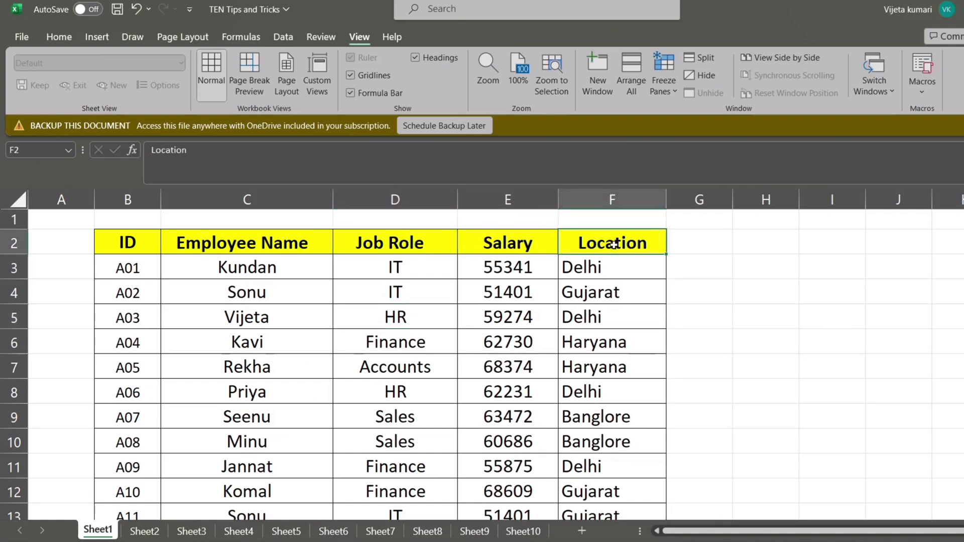
{"action": "left_click", "coordinate": [487, 249]}
{"action": "left_click", "coordinate": [612, 240]}
{"action": "left_click", "coordinate": [612, 199]}
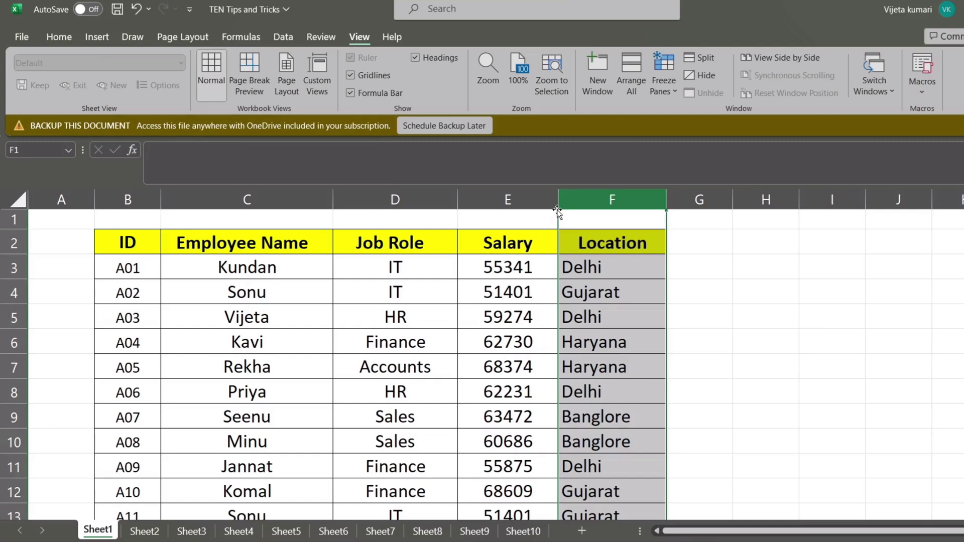
{"action": "left_click_drag", "start_coordinate": [557, 212], "coordinate": [476, 213]}
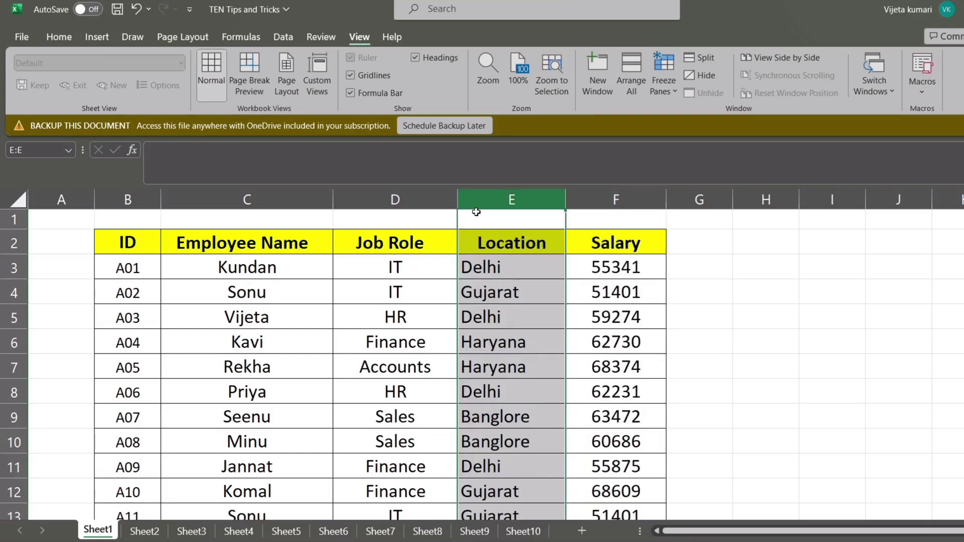
{"action": "left_click", "coordinate": [542, 249]}
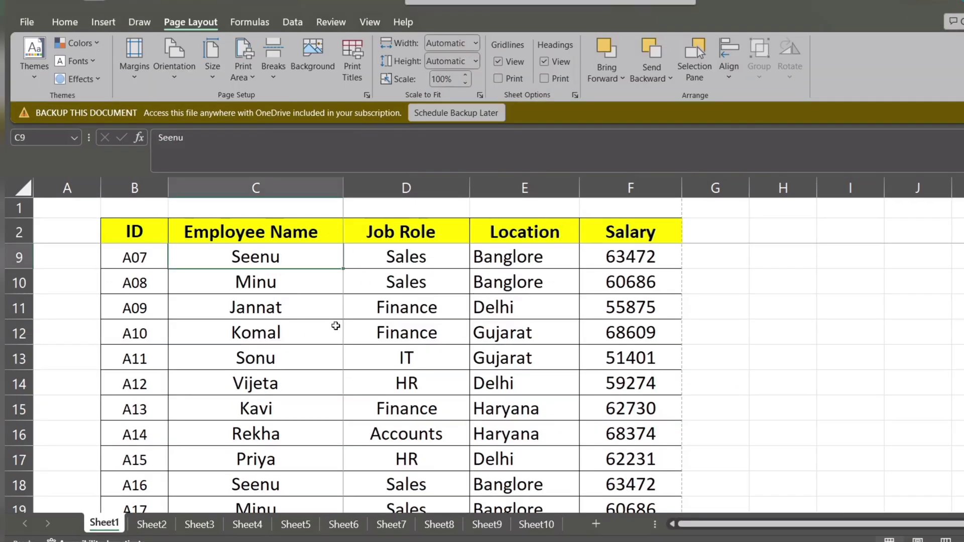
Step: Look through the employee records down to row 34 and back up to row 3 with the header row frozen
{"action": "key", "text": "Down"}
{"action": "key", "text": "Down"}
{"action": "key", "text": "Down"}
{"action": "key", "text": "Down"}
{"action": "key", "text": "Down"}
{"action": "key", "text": "Down"}
{"action": "key", "text": "Down"}
{"action": "key", "text": "Down"}
{"action": "key", "text": "Down"}
{"action": "key", "text": "Down"}
{"action": "key", "text": "Down"}
{"action": "key", "text": "Down"}
{"action": "key", "text": "Down"}
{"action": "key", "text": "Down"}
{"action": "key", "text": "Down"}
{"action": "key", "text": "Down"}
{"action": "key", "text": "Down"}
{"action": "key", "text": "Down"}
{"action": "key", "text": "Down"}
{"action": "key", "text": "Down"}
{"action": "key", "text": "Down"}
{"action": "key", "text": "Down"}
{"action": "key", "text": "Down"}
{"action": "key", "text": "Down"}
{"action": "key", "text": "Down"}
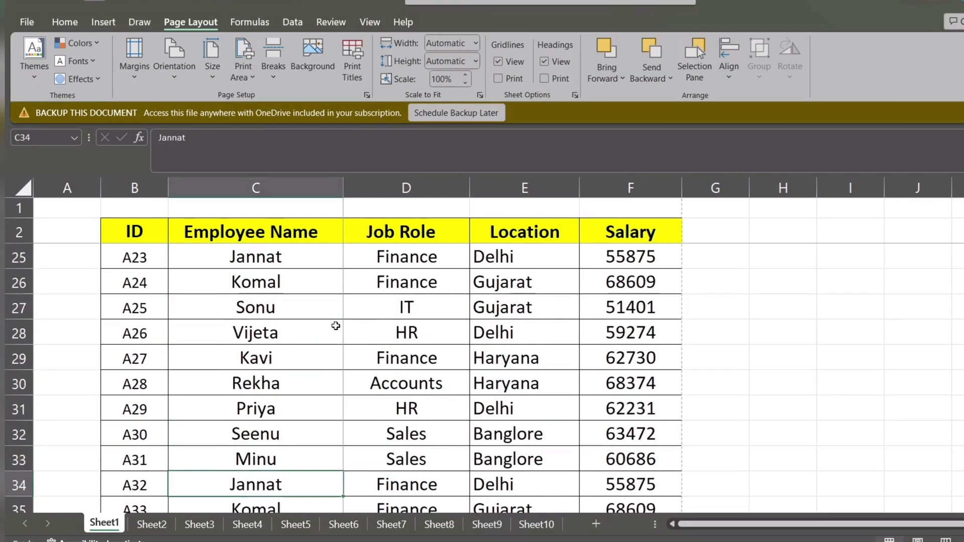
{"action": "key", "text": "Up"}
{"action": "key", "text": "Up"}
{"action": "key", "text": "Up"}
{"action": "key", "text": "Up"}
{"action": "key", "text": "Up"}
{"action": "key", "text": "Up"}
{"action": "key", "text": "Up"}
{"action": "key", "text": "Up"}
{"action": "key", "text": "Up"}
{"action": "key", "text": "Up"}
{"action": "key", "text": "Up"}
{"action": "key", "text": "Up"}
{"action": "key", "text": "Up"}
{"action": "key", "text": "Up"}
{"action": "key", "text": "Up"}
{"action": "key", "text": "Up"}
{"action": "key", "text": "Up"}
{"action": "key", "text": "Up"}
{"action": "key", "text": "Up"}
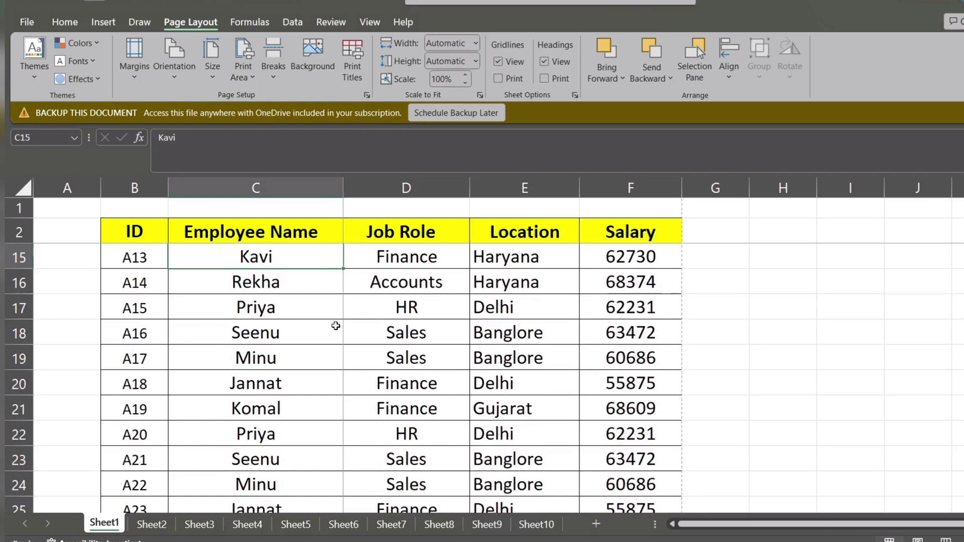
{"action": "key", "text": "Up"}
{"action": "key", "text": "Up"}
{"action": "key", "text": "Up"}
{"action": "key", "text": "Up"}
{"action": "key", "text": "Up"}
{"action": "key", "text": "Up"}
{"action": "key", "text": "Up"}
{"action": "key", "text": "Up"}
{"action": "key", "text": "Up"}
{"action": "key", "text": "Up"}
{"action": "key", "text": "Up"}
{"action": "key", "text": "Up"}
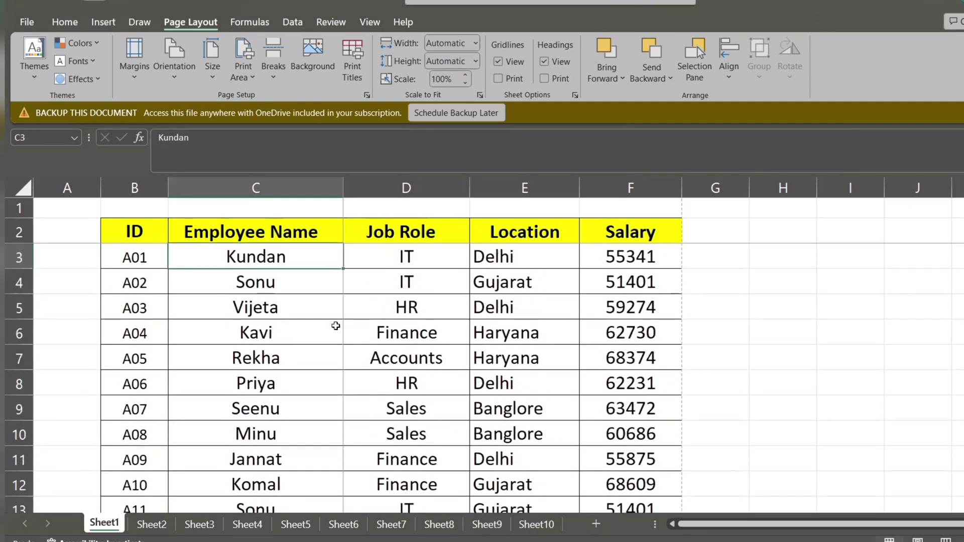
Step: Preview both printed pages of the employee table and return to the worksheet
{"action": "key", "text": "ctrl+p"}
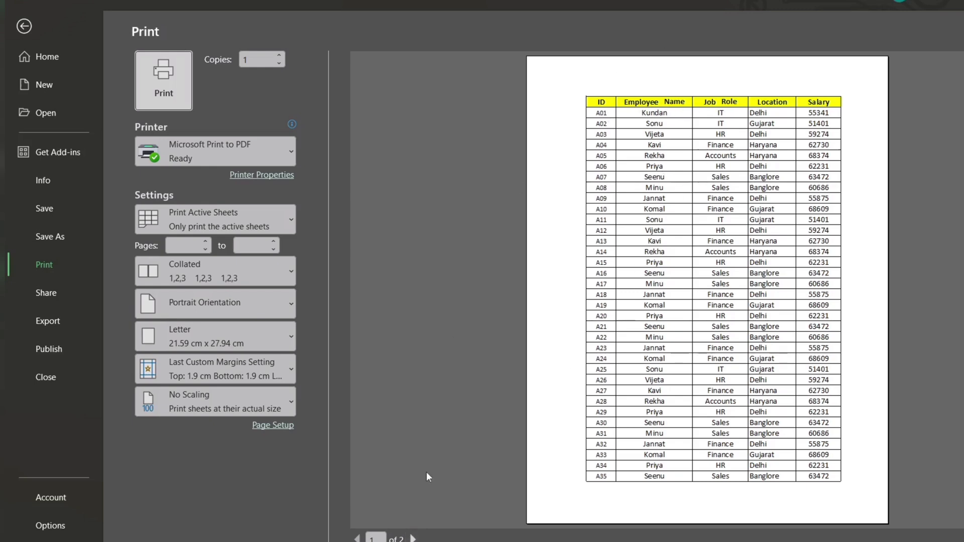
{"action": "left_click", "coordinate": [413, 538]}
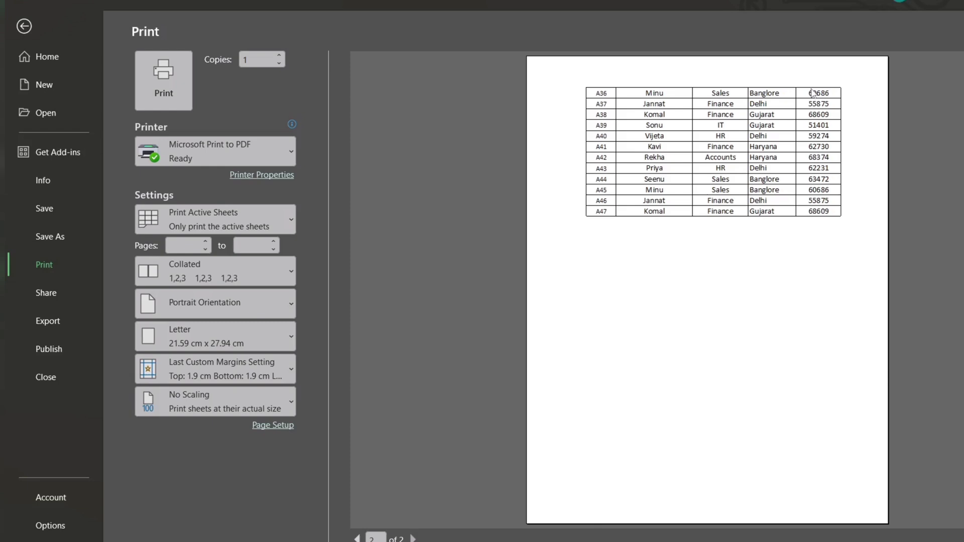
{"action": "left_click", "coordinate": [22, 28]}
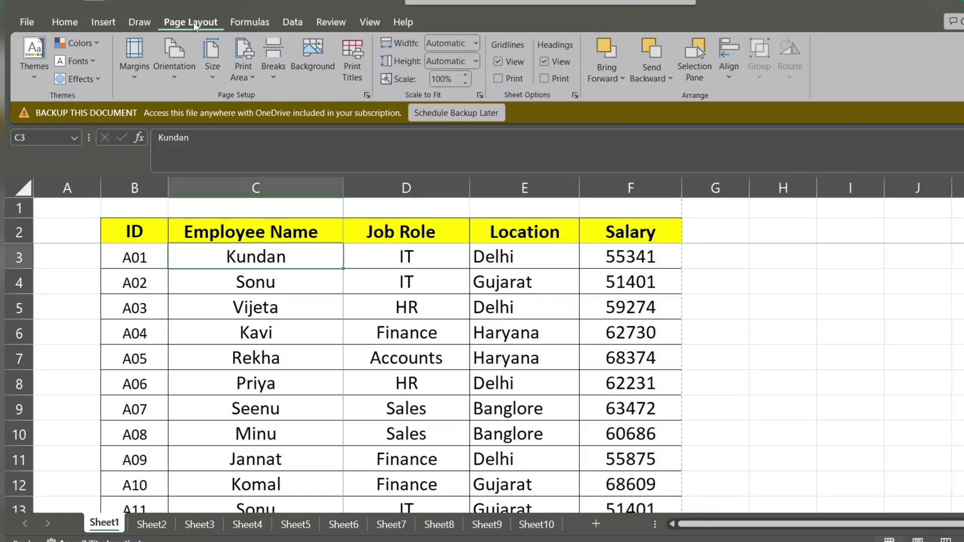
Step: Set row 2 ($2:$2) as the print title row to repeat at the top of every printed page
{"action": "left_click", "coordinate": [353, 75]}
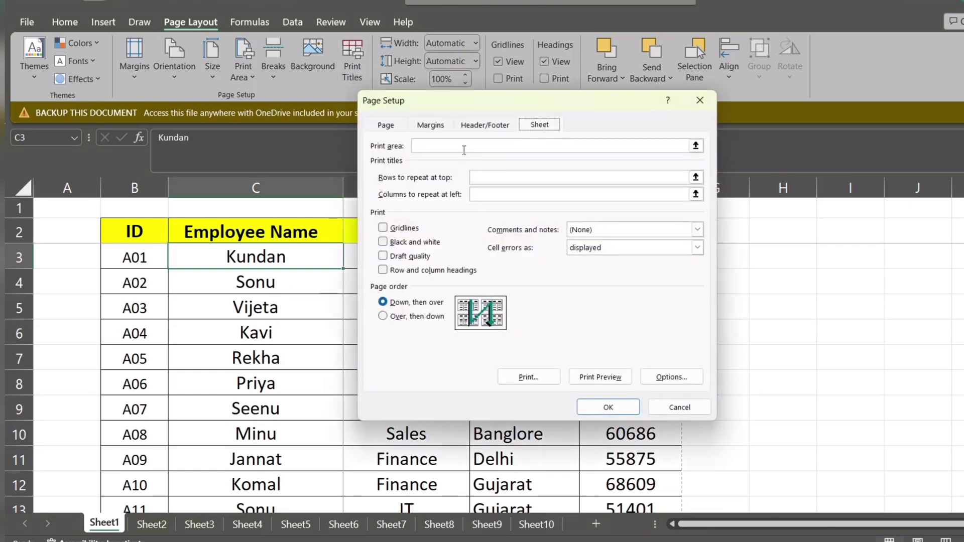
{"action": "left_click", "coordinate": [476, 177]}
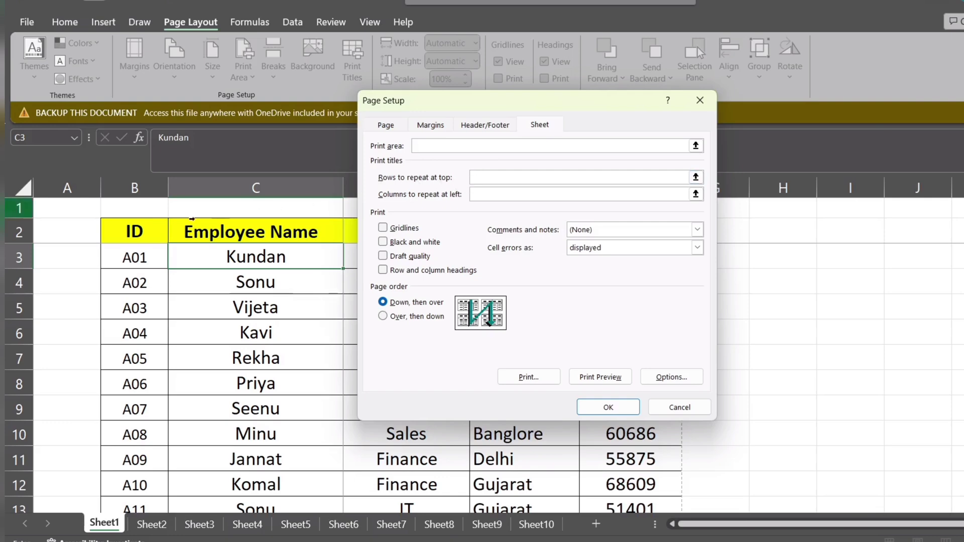
{"action": "left_click", "coordinate": [146, 232]}
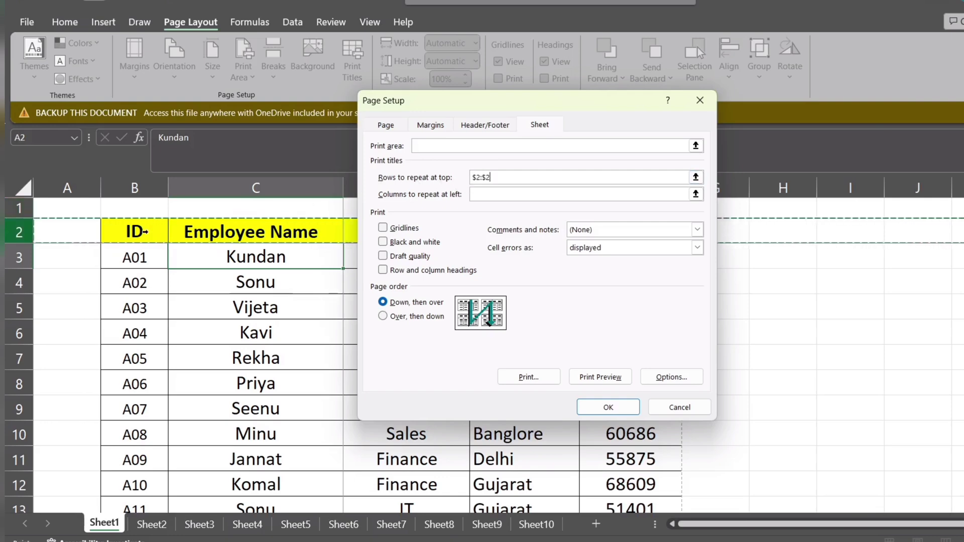
{"action": "left_click", "coordinate": [589, 409]}
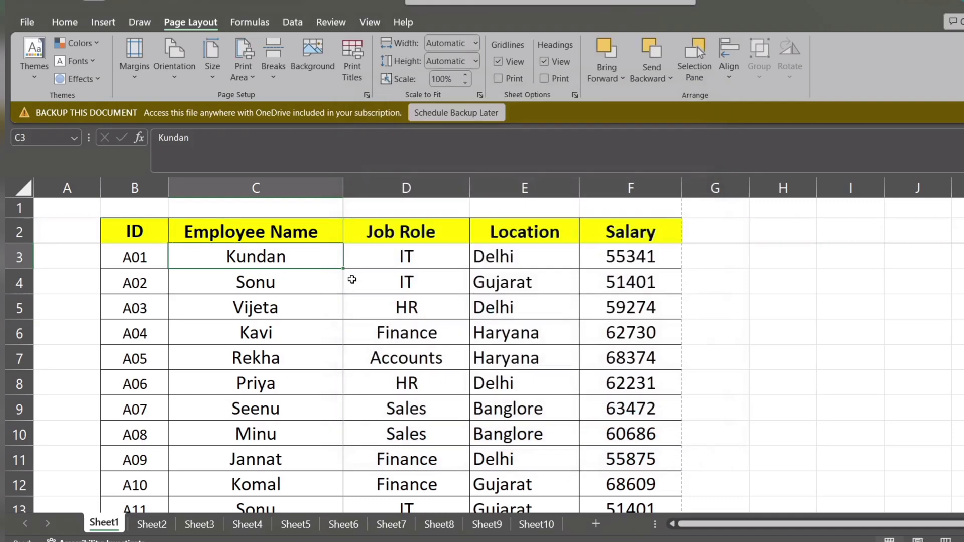
Step: Check the second page of the print preview for the repeated header row and return to the worksheet
{"action": "key", "text": "ctrl+p"}
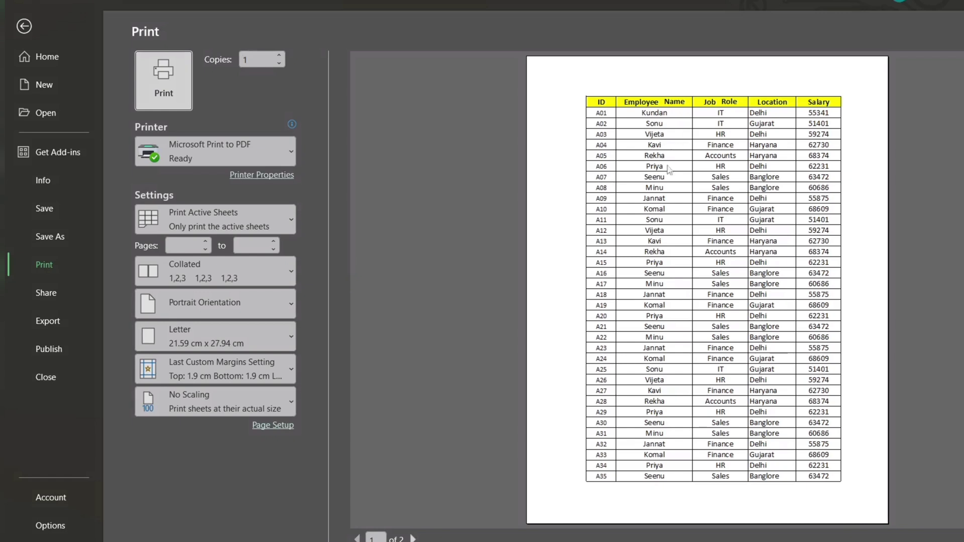
{"action": "left_click", "coordinate": [412, 538]}
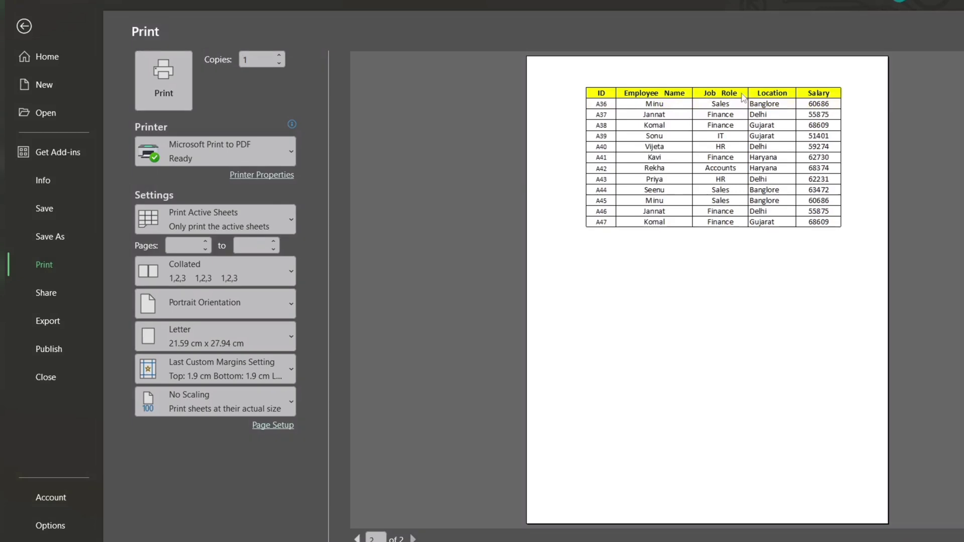
{"action": "key", "text": "Escape"}
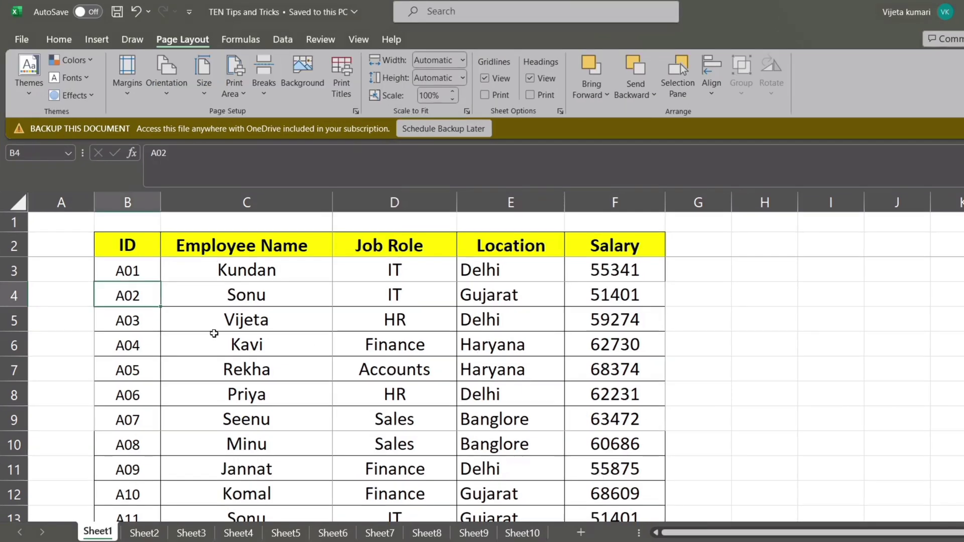
Step: Set the range B4:F8 as the print area and check it in the print preview
{"action": "left_click_drag", "start_coordinate": [145, 299], "coordinate": [587, 395]}
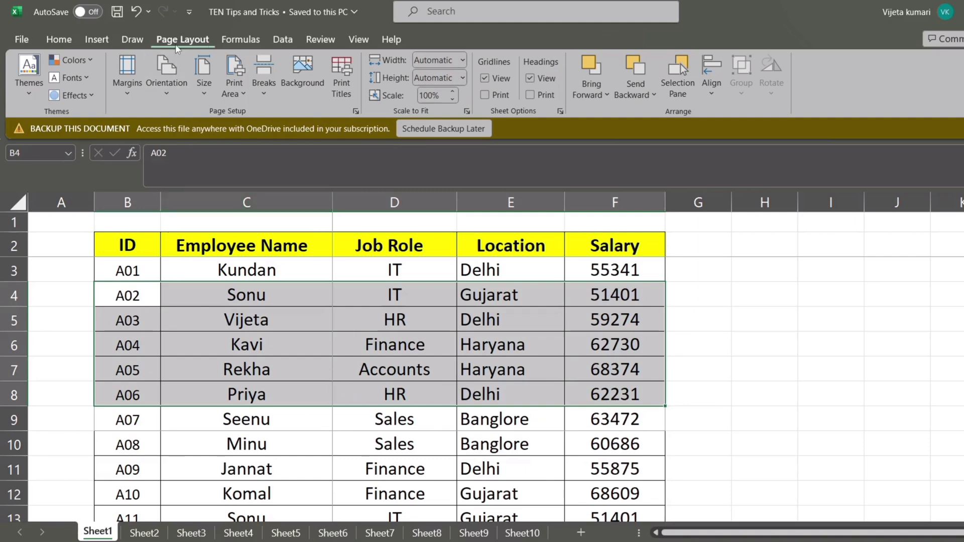
{"action": "left_click", "coordinate": [236, 97]}
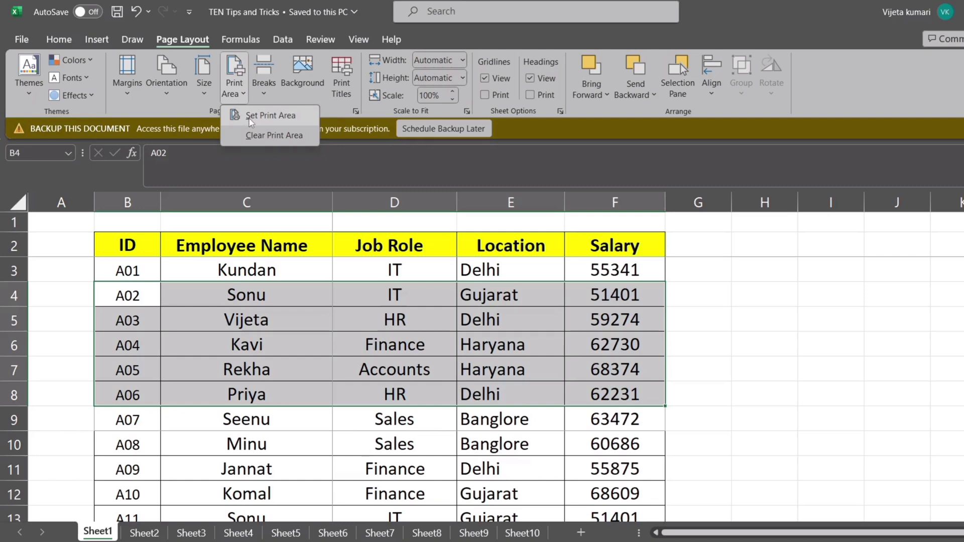
{"action": "left_click", "coordinate": [249, 116]}
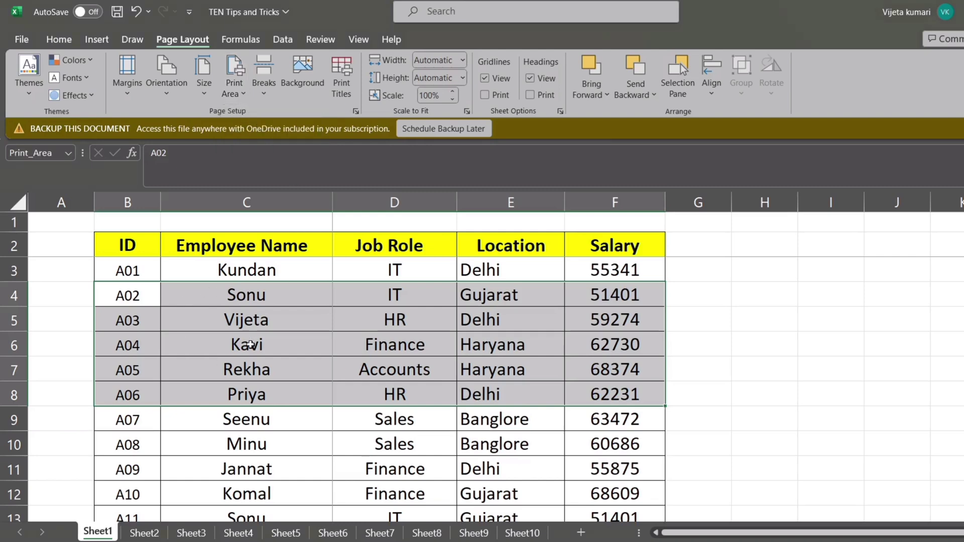
{"action": "key", "text": "ctrl+p"}
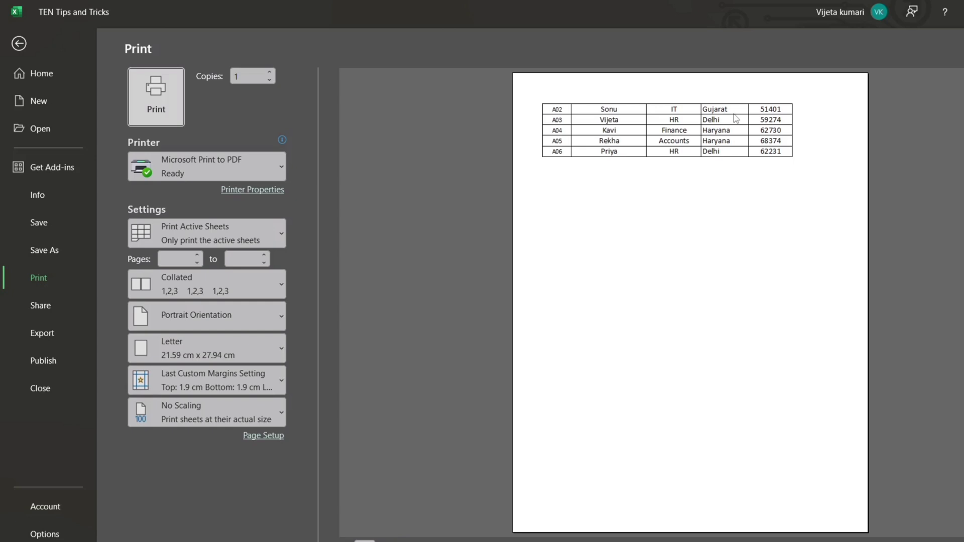
{"action": "left_click", "coordinate": [20, 43]}
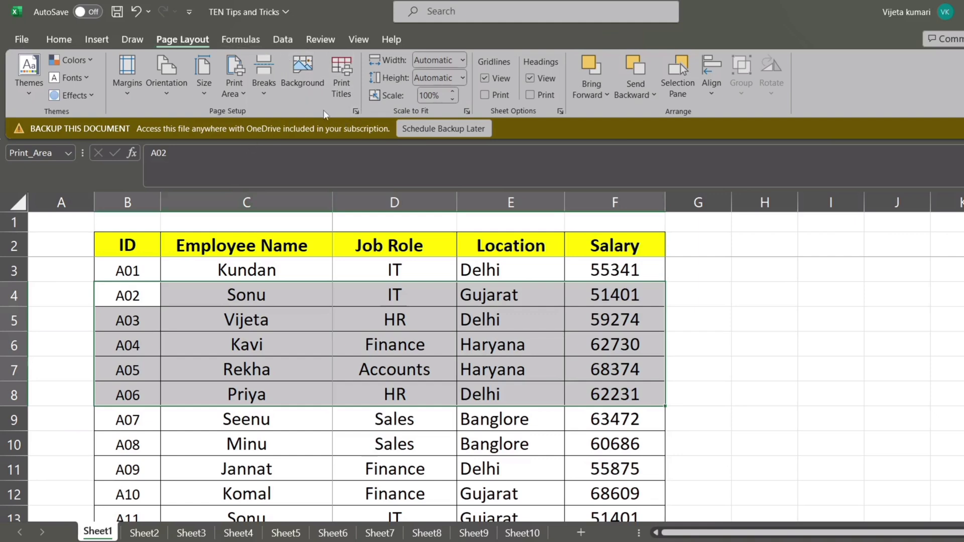
Step: Set row 2 ($2:$2) as the repeating print title row for the B4:F8 print area and check the print preview
{"action": "left_click", "coordinate": [341, 89]}
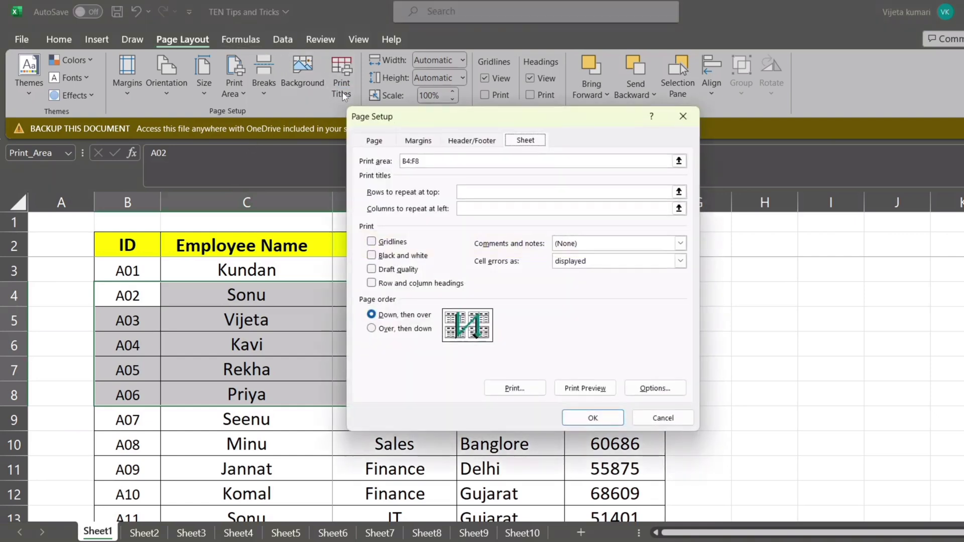
{"action": "left_click", "coordinate": [536, 192]}
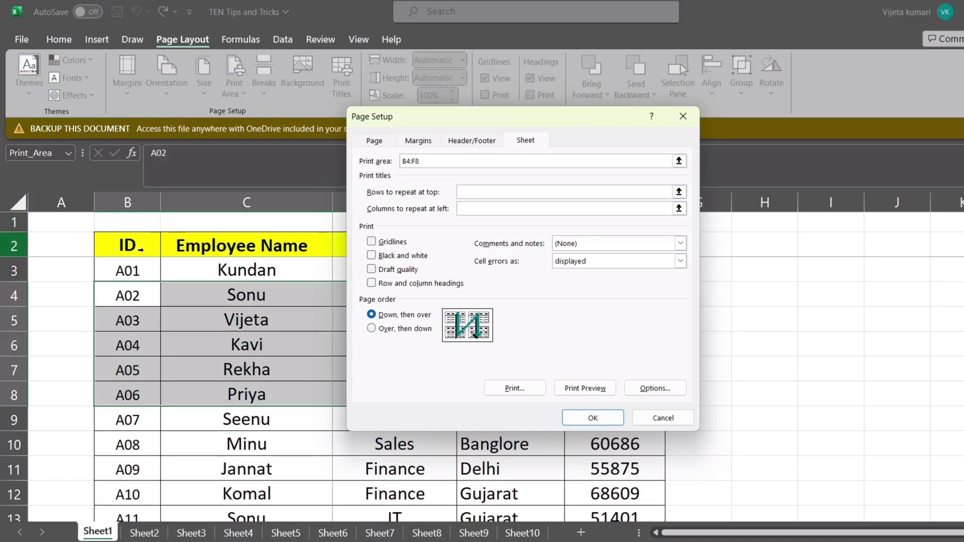
{"action": "left_click", "coordinate": [140, 249]}
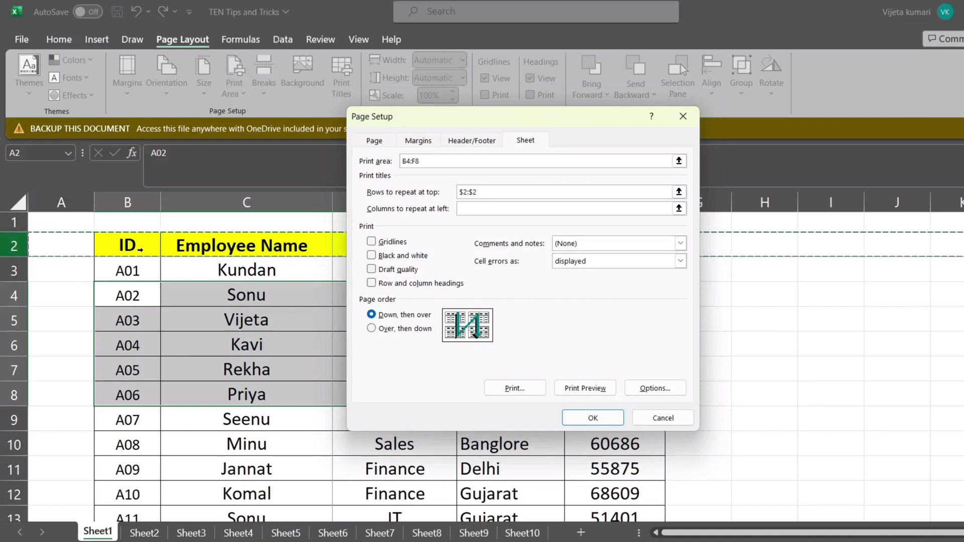
{"action": "left_click", "coordinate": [589, 418]}
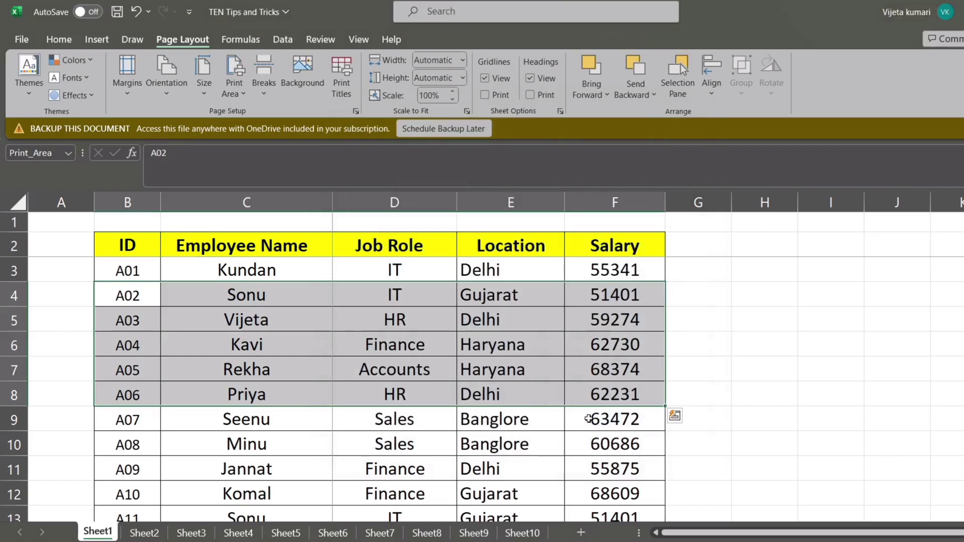
{"action": "key", "text": "ctrl+p"}
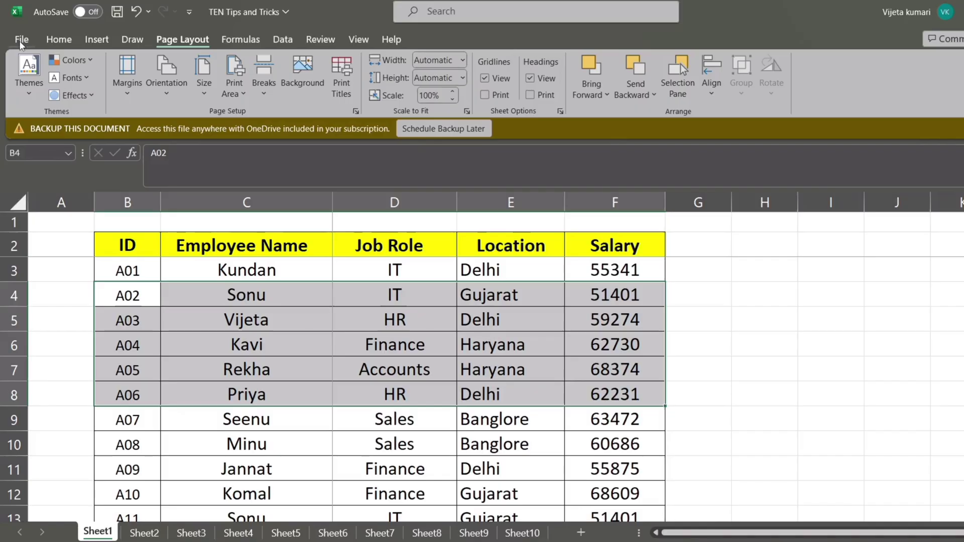
{"action": "left_click", "coordinate": [18, 43]}
Step: Clear the print area, check the full employee table in the print preview and return to the worksheet
{"action": "left_click", "coordinate": [327, 337]}
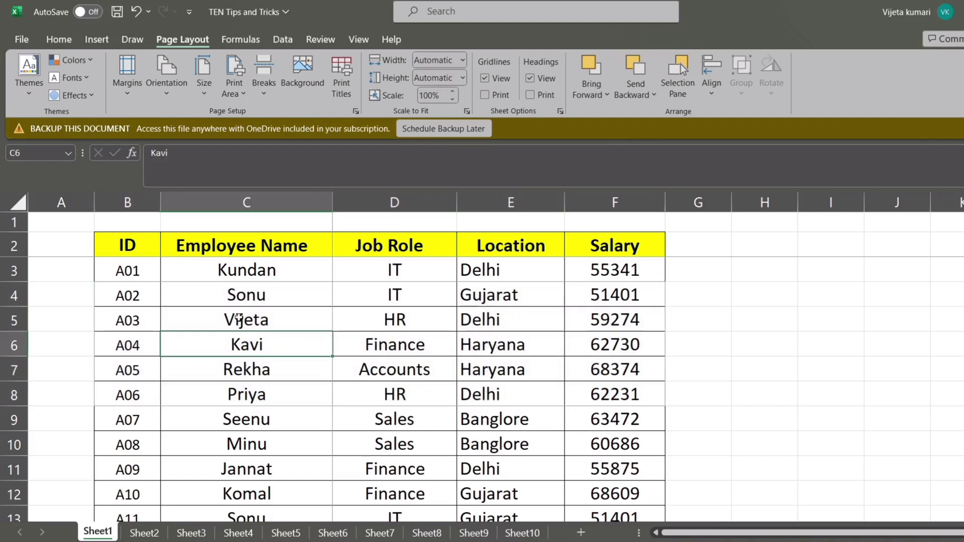
{"action": "left_click", "coordinate": [138, 291]}
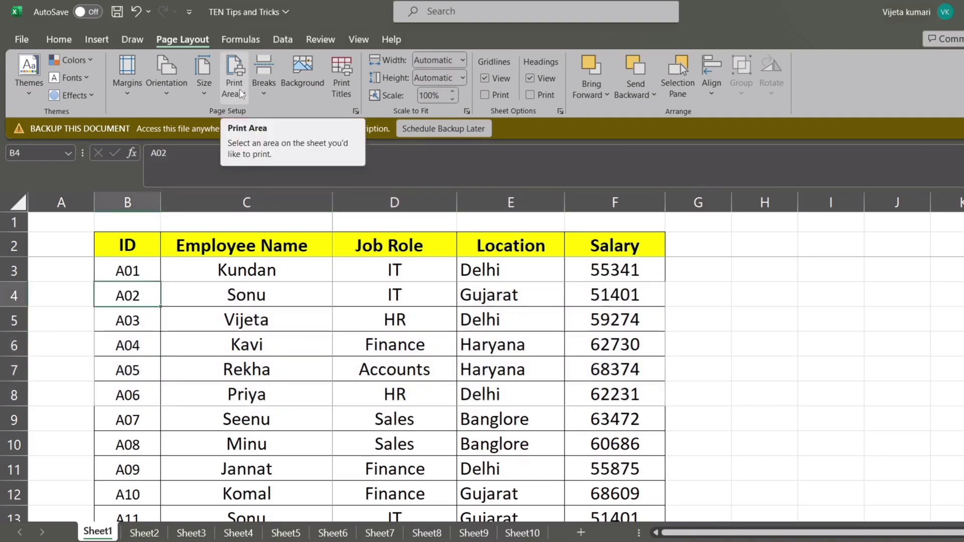
{"action": "left_click", "coordinate": [240, 93]}
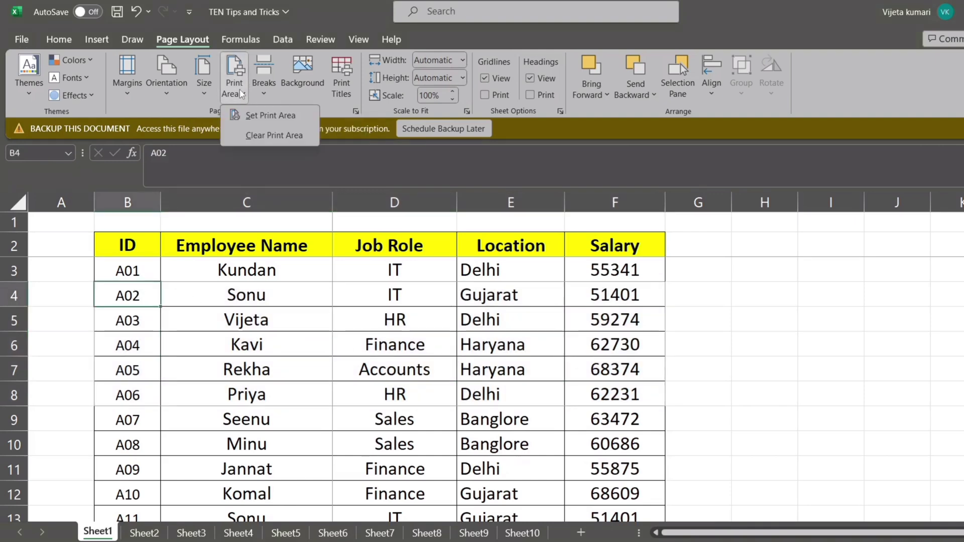
{"action": "left_click", "coordinate": [270, 135]}
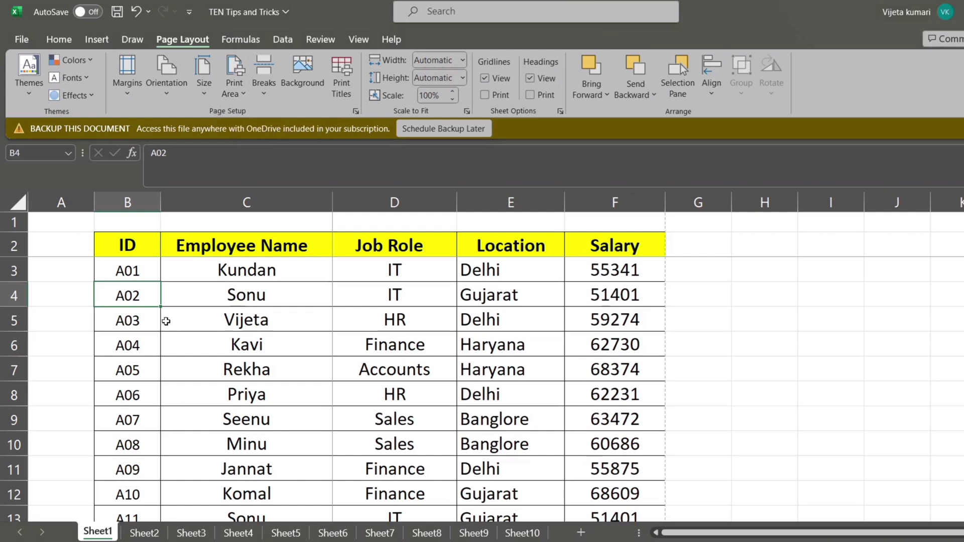
{"action": "left_click", "coordinate": [249, 313]}
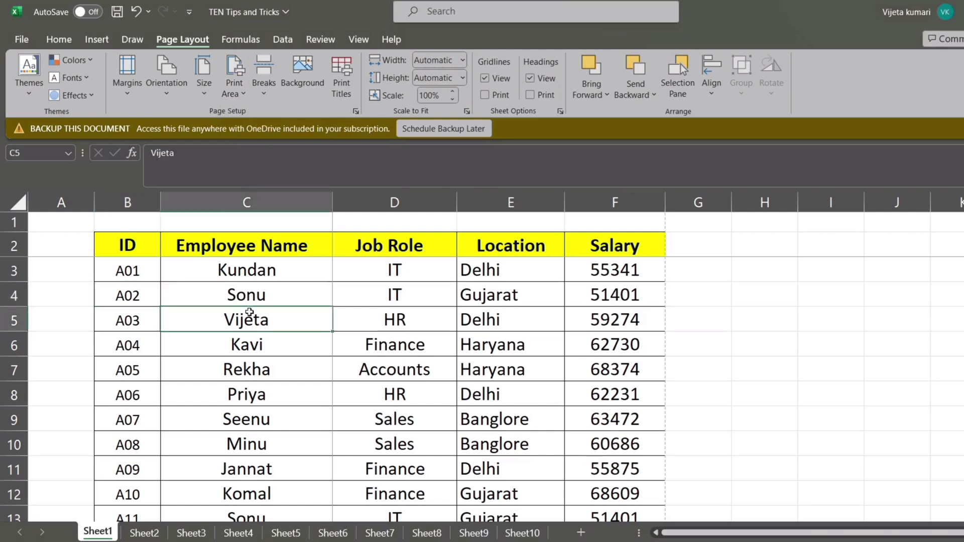
{"action": "key", "text": "ctrl+p"}
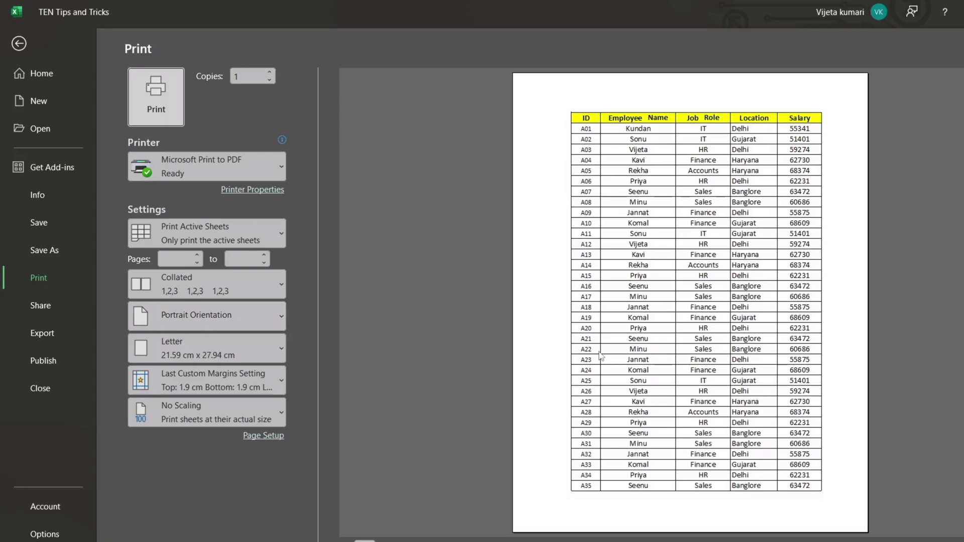
{"action": "left_click", "coordinate": [19, 43]}
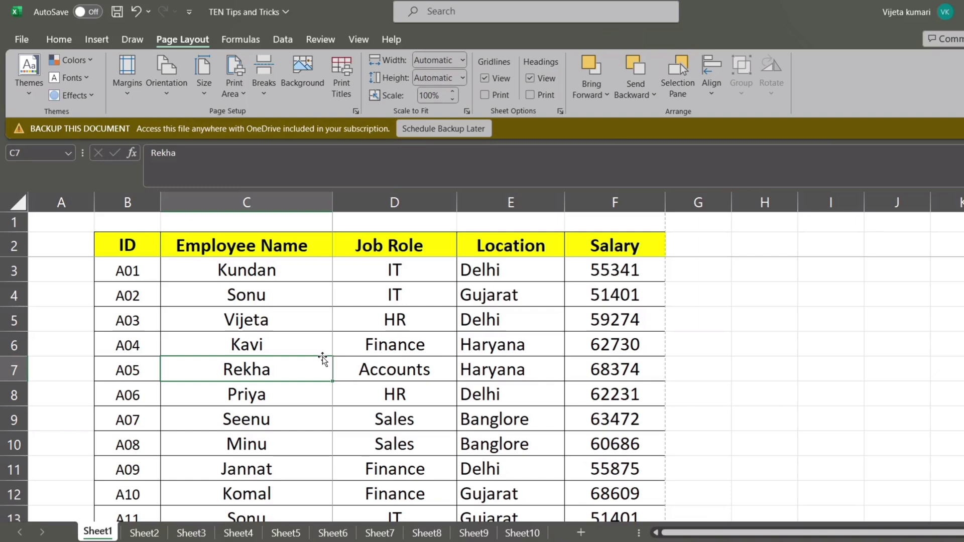
Step: Insert one blank column before the Salary column and undo the insertion
{"action": "left_click", "coordinate": [540, 350]}
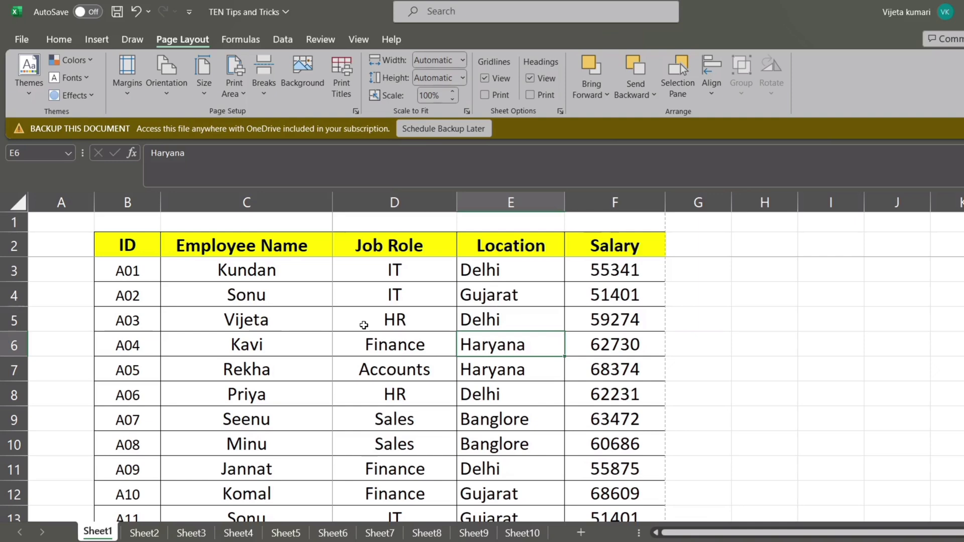
{"action": "left_click", "coordinate": [310, 261]}
{"action": "left_click", "coordinate": [385, 248]}
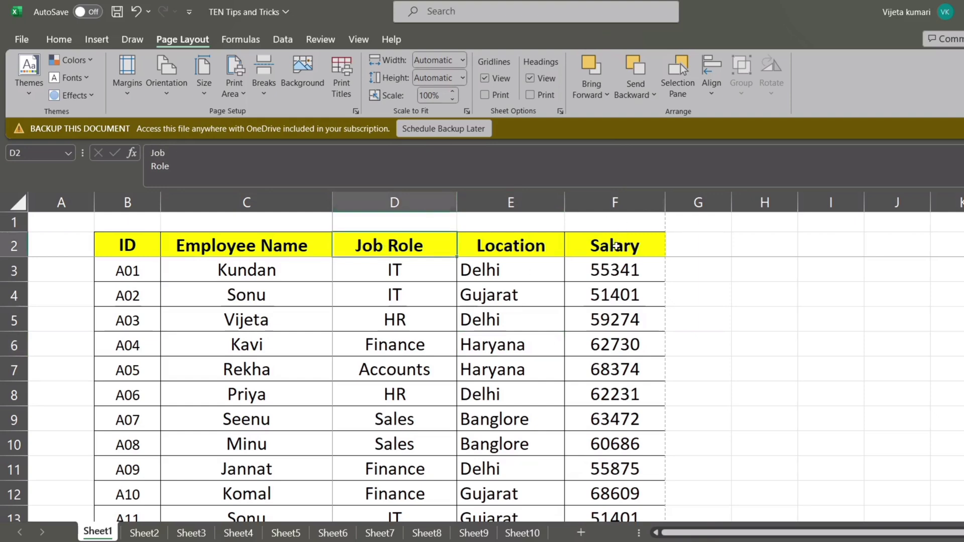
{"action": "left_click", "coordinate": [616, 243]}
{"action": "left_click", "coordinate": [617, 201]}
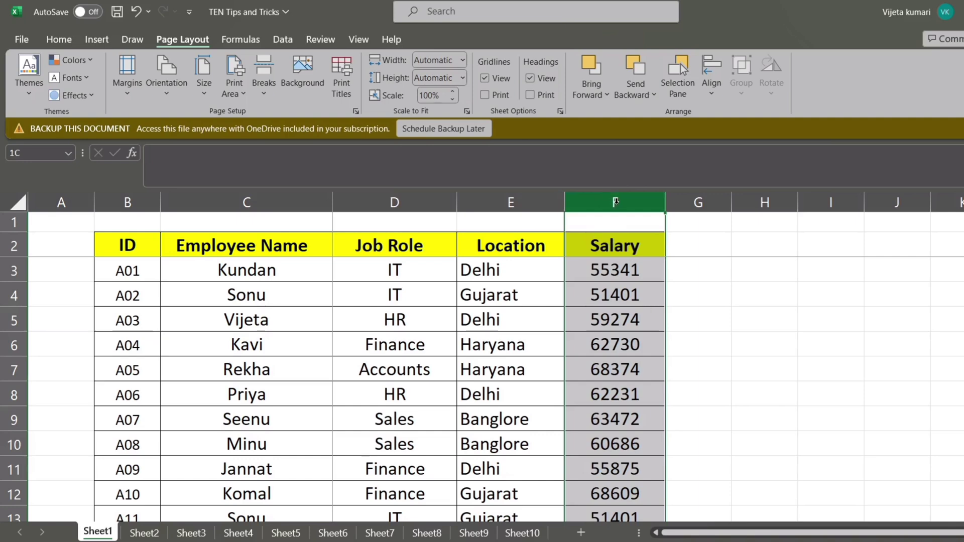
{"action": "right_click", "coordinate": [616, 202]}
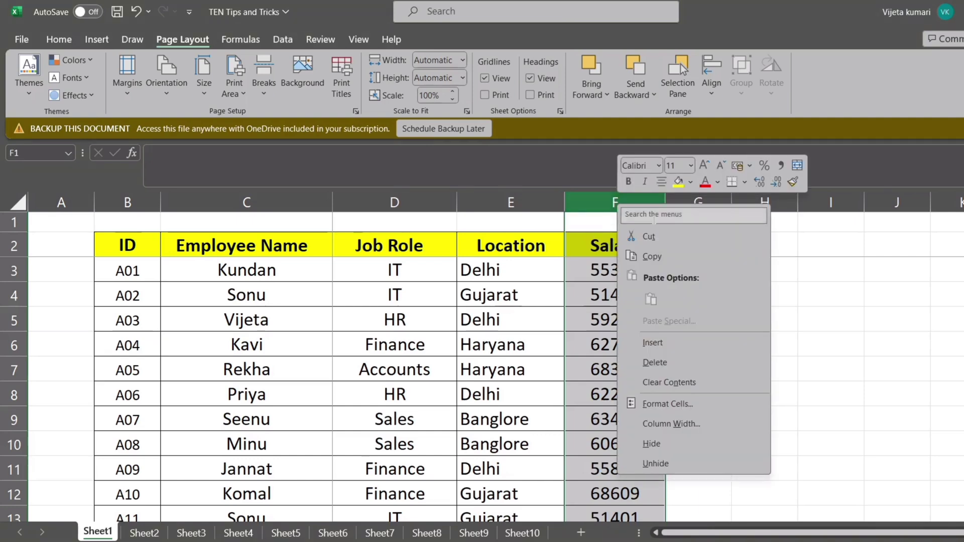
{"action": "left_click", "coordinate": [659, 346]}
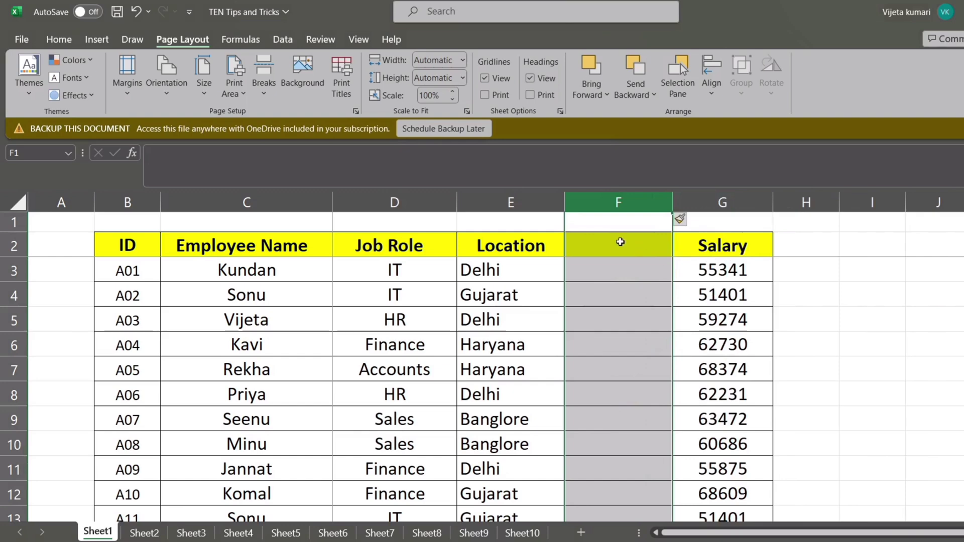
{"action": "left_click", "coordinate": [621, 242]}
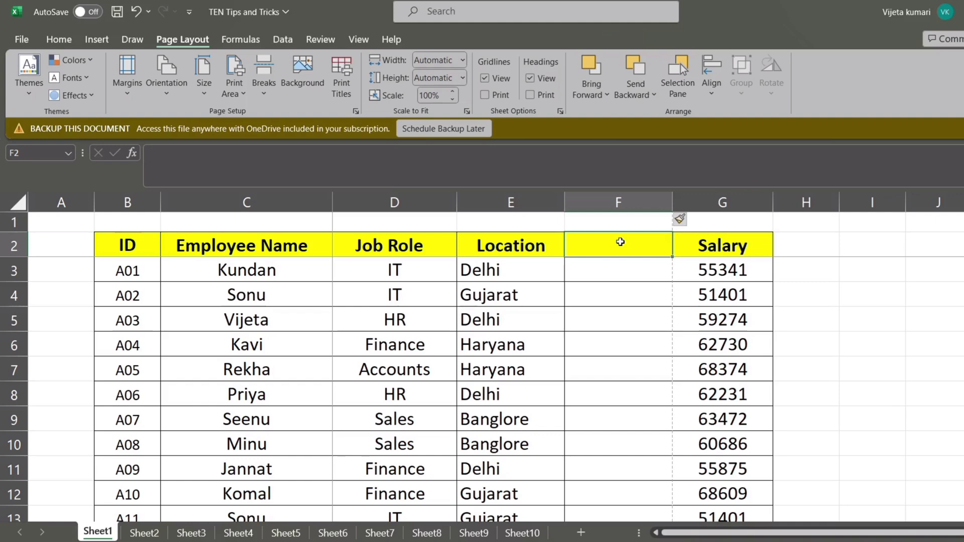
{"action": "key", "text": "ctrl+z"}
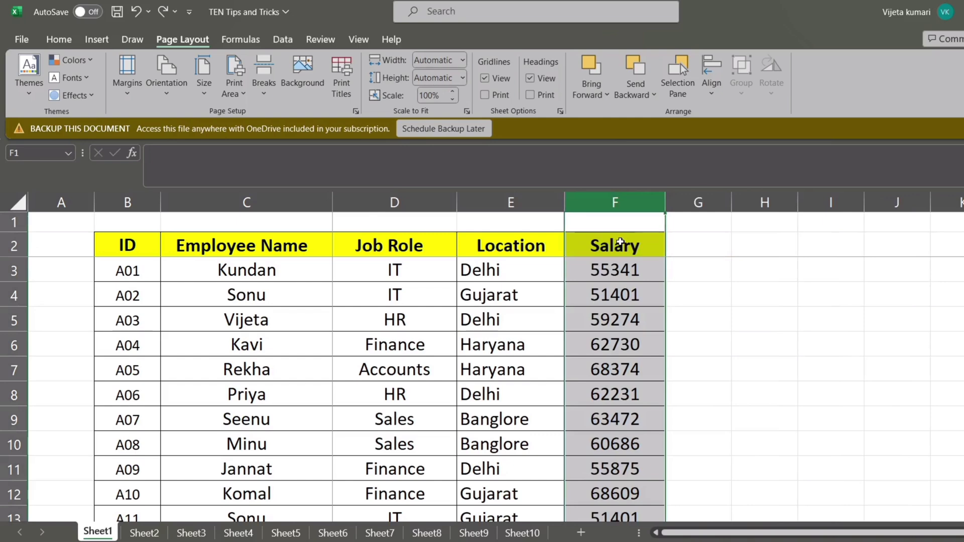
Step: Insert three blank columns at once between the Location and Salary columns by using columns F to H
{"action": "left_click", "coordinate": [753, 203]}
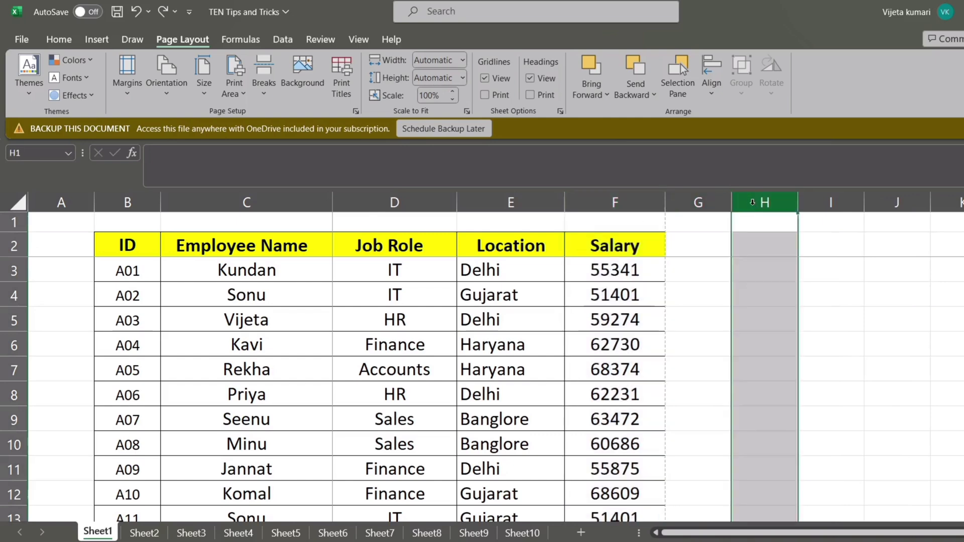
{"action": "key", "text": "shift+Left"}
{"action": "key", "text": "shift+Left"}
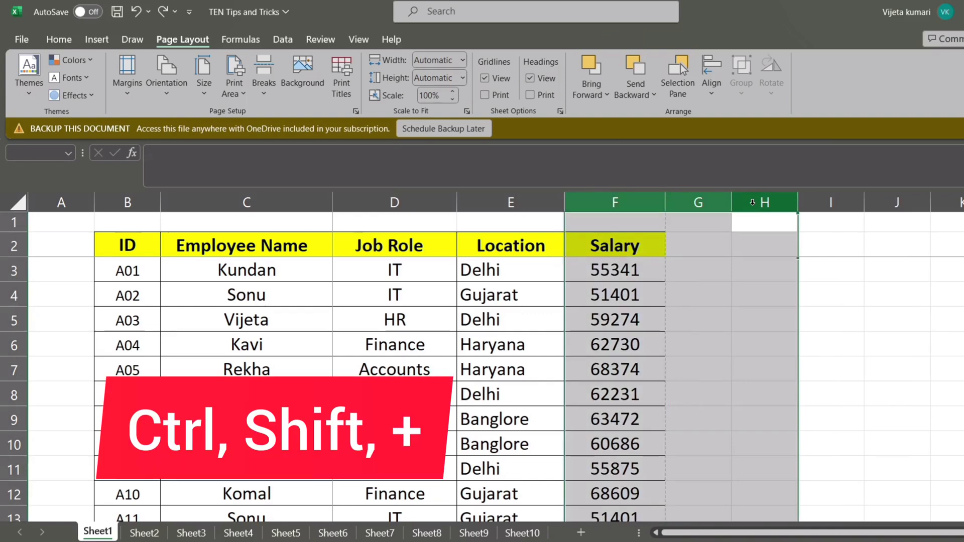
{"action": "key", "text": "ctrl+shift+plus"}
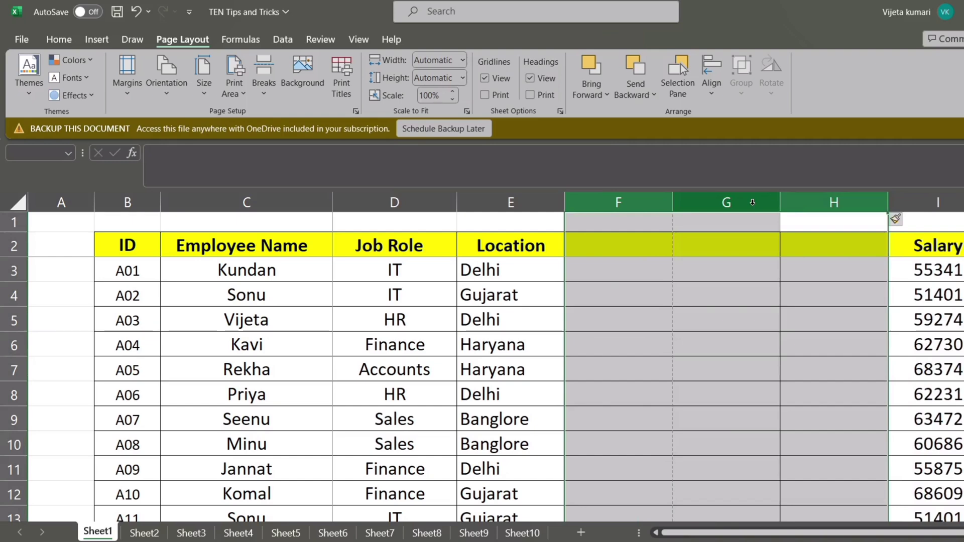
{"action": "left_click", "coordinate": [914, 244]}
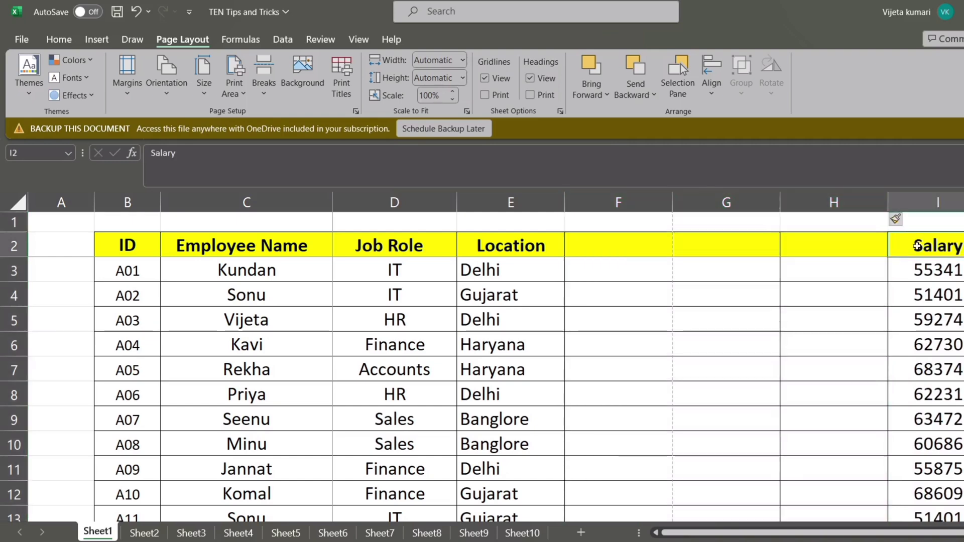
{"action": "left_click", "coordinate": [787, 245]}
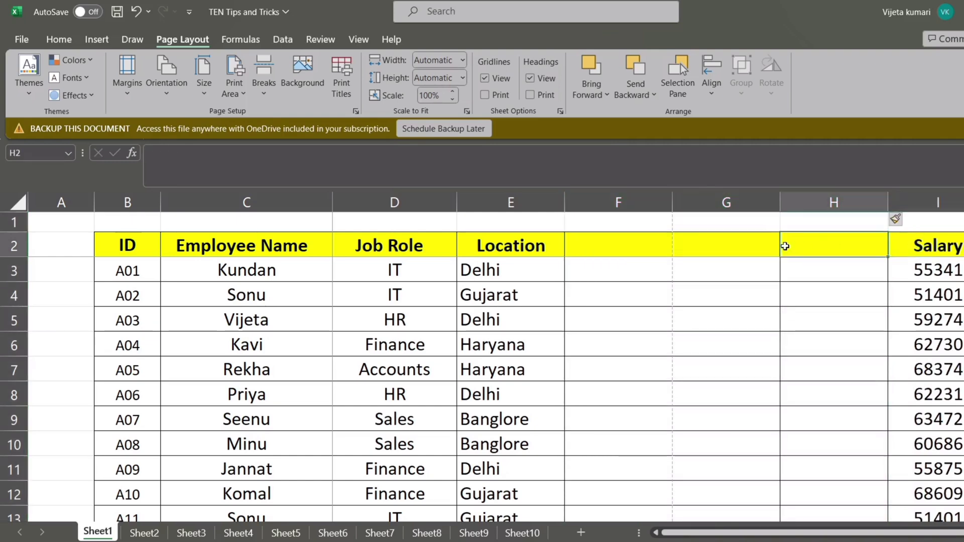
{"action": "left_click", "coordinate": [731, 246]}
{"action": "left_click", "coordinate": [653, 245]}
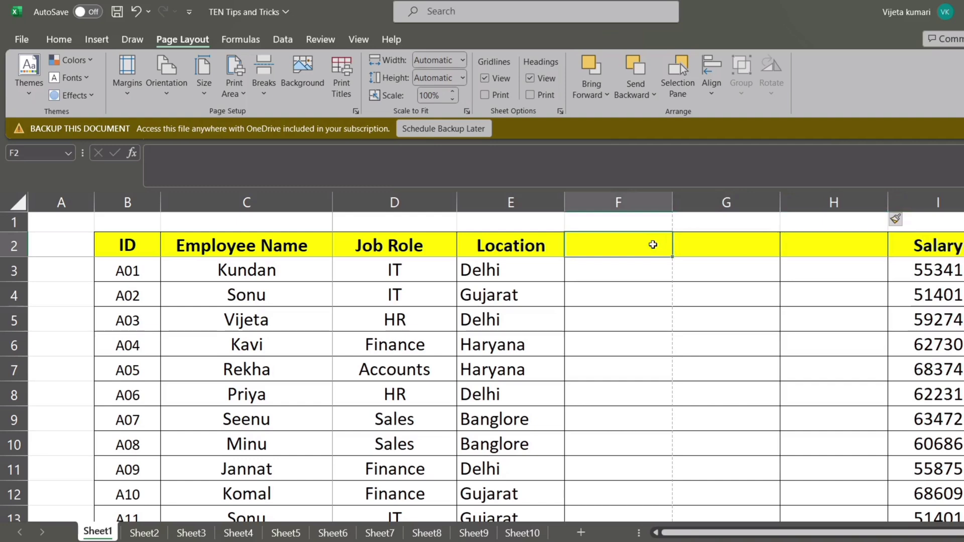
{"action": "left_click", "coordinate": [961, 244]}
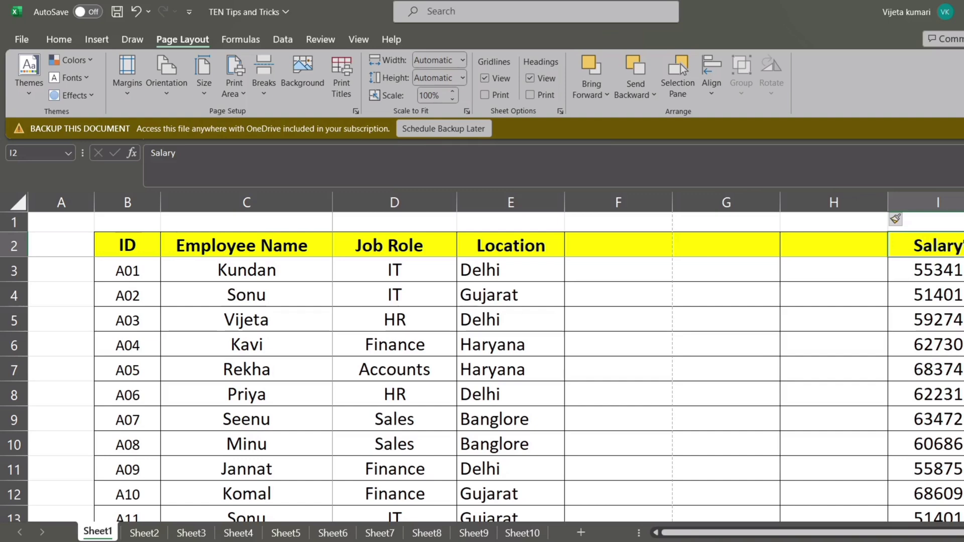
{"action": "left_click", "coordinate": [624, 226]}
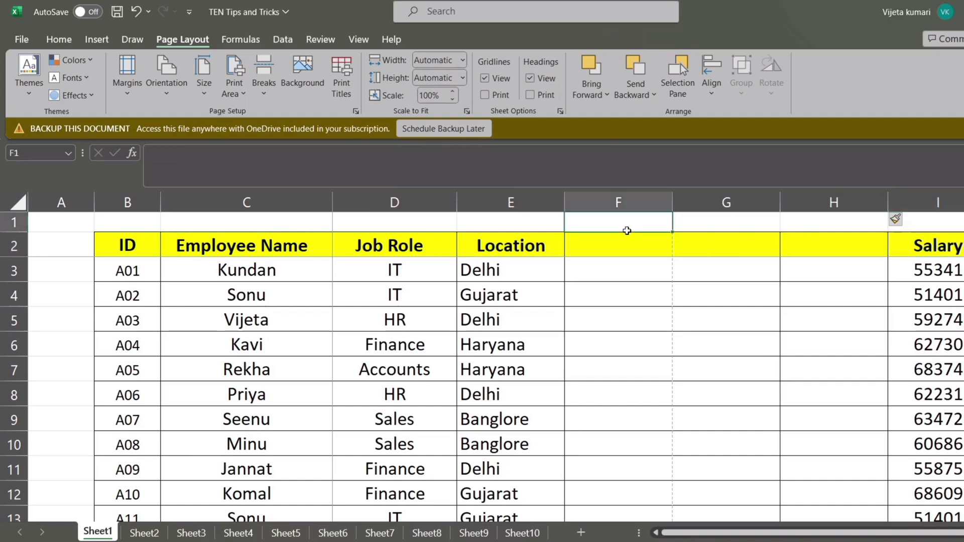
{"action": "left_click", "coordinate": [709, 251]}
{"action": "left_click", "coordinate": [799, 252]}
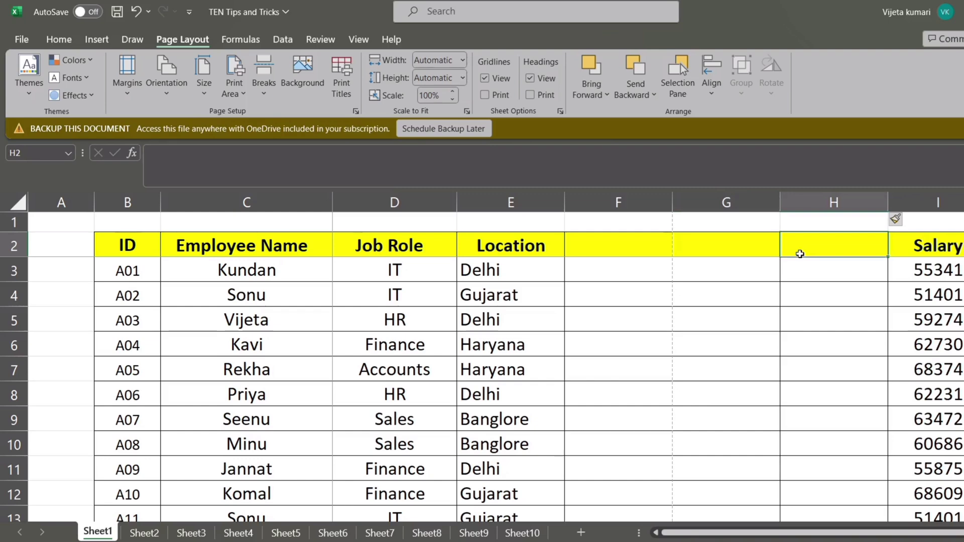
Step: Insert three blank rows at once above the A05 record by using rows 7 to 9
{"action": "left_click", "coordinate": [106, 368]}
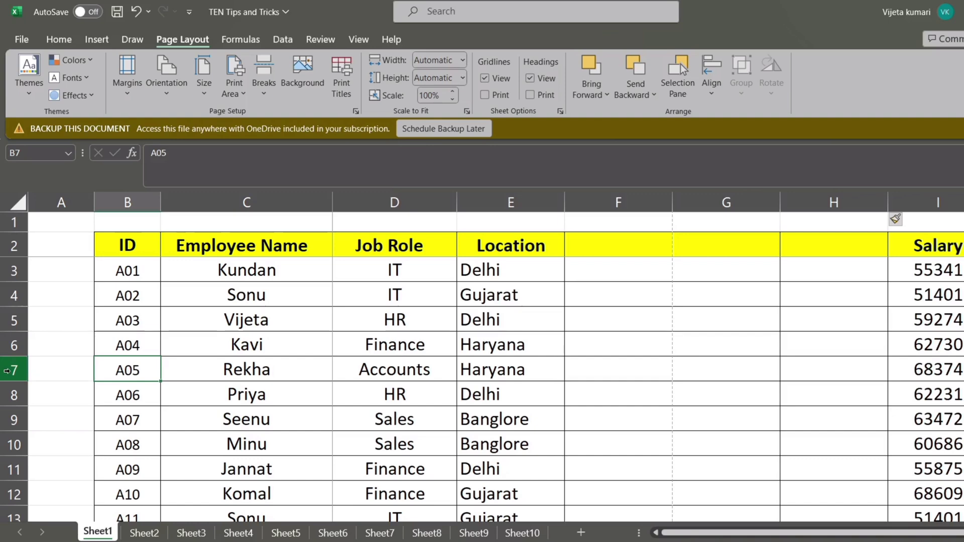
{"action": "left_click", "coordinate": [7, 371]}
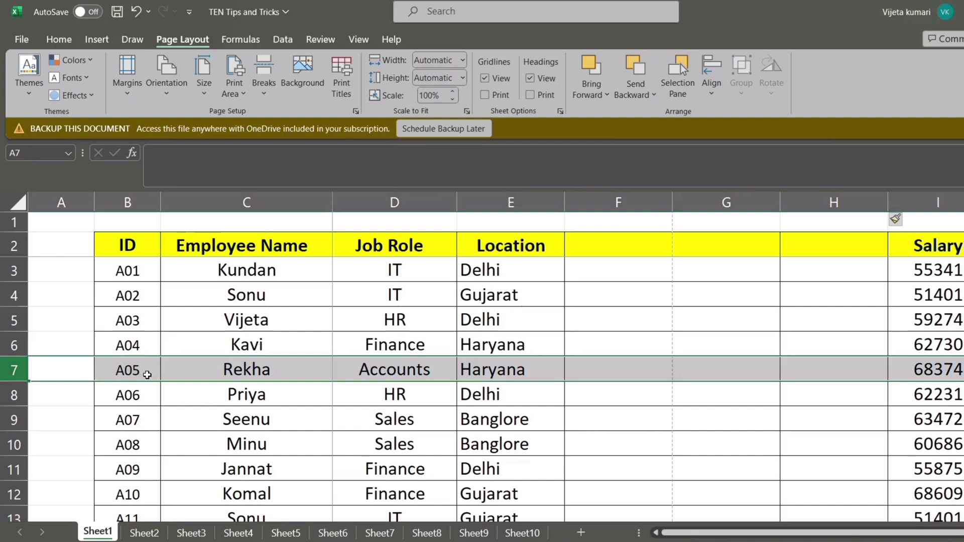
{"action": "key", "text": "shift+Down"}
{"action": "key", "text": "shift+Down"}
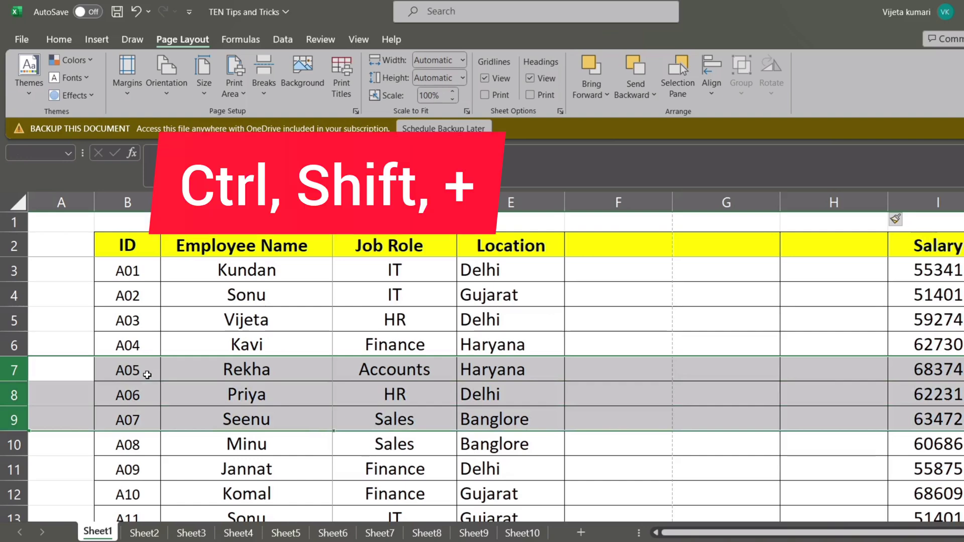
{"action": "key", "text": "ctrl+shift+plus"}
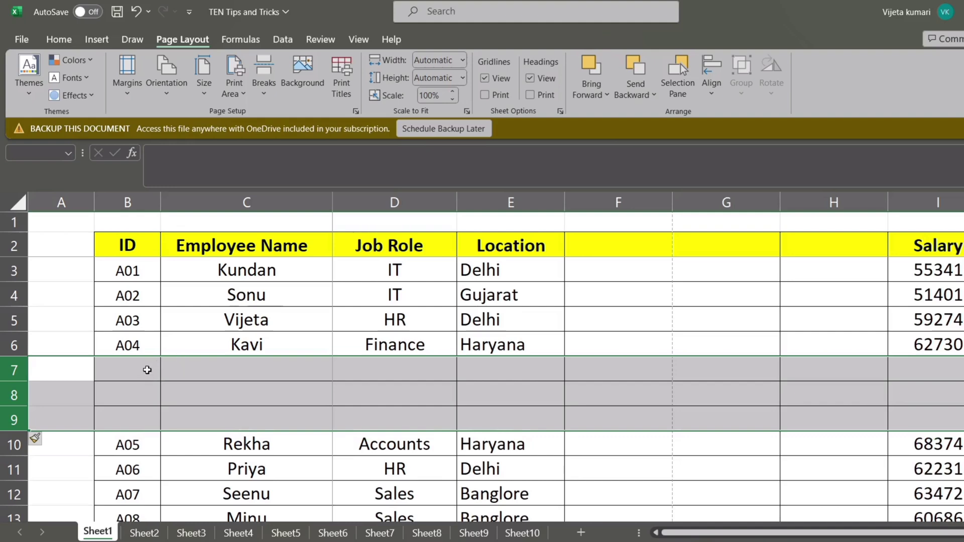
{"action": "left_click", "coordinate": [147, 370]}
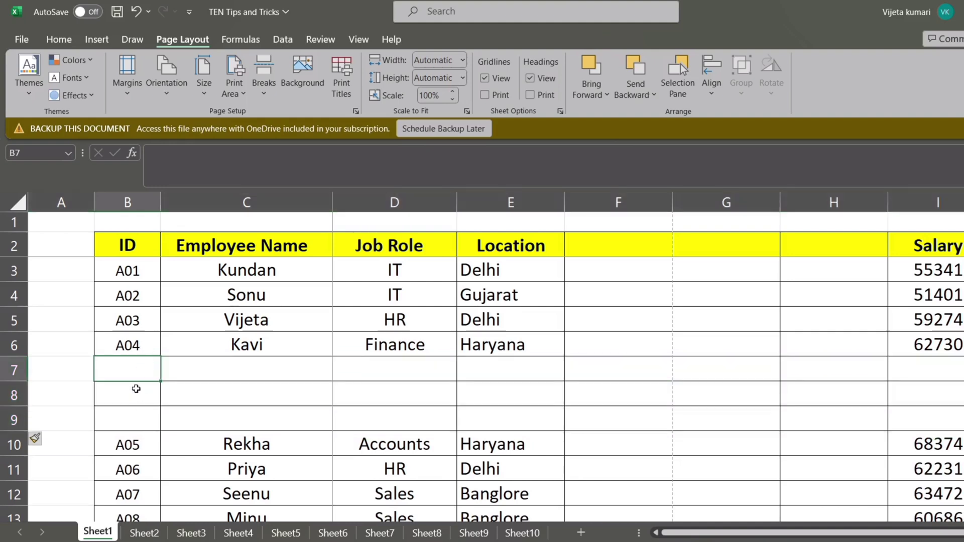
{"action": "left_click", "coordinate": [131, 385]}
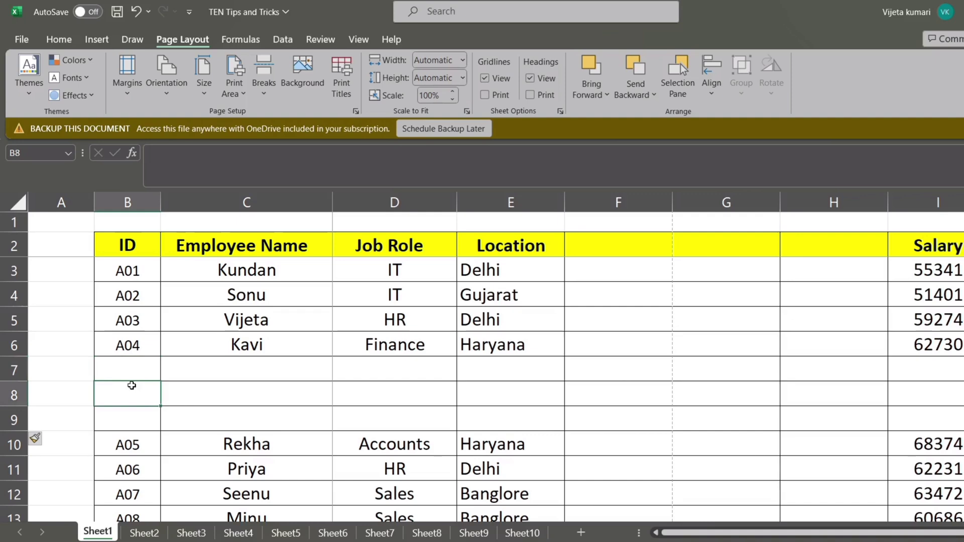